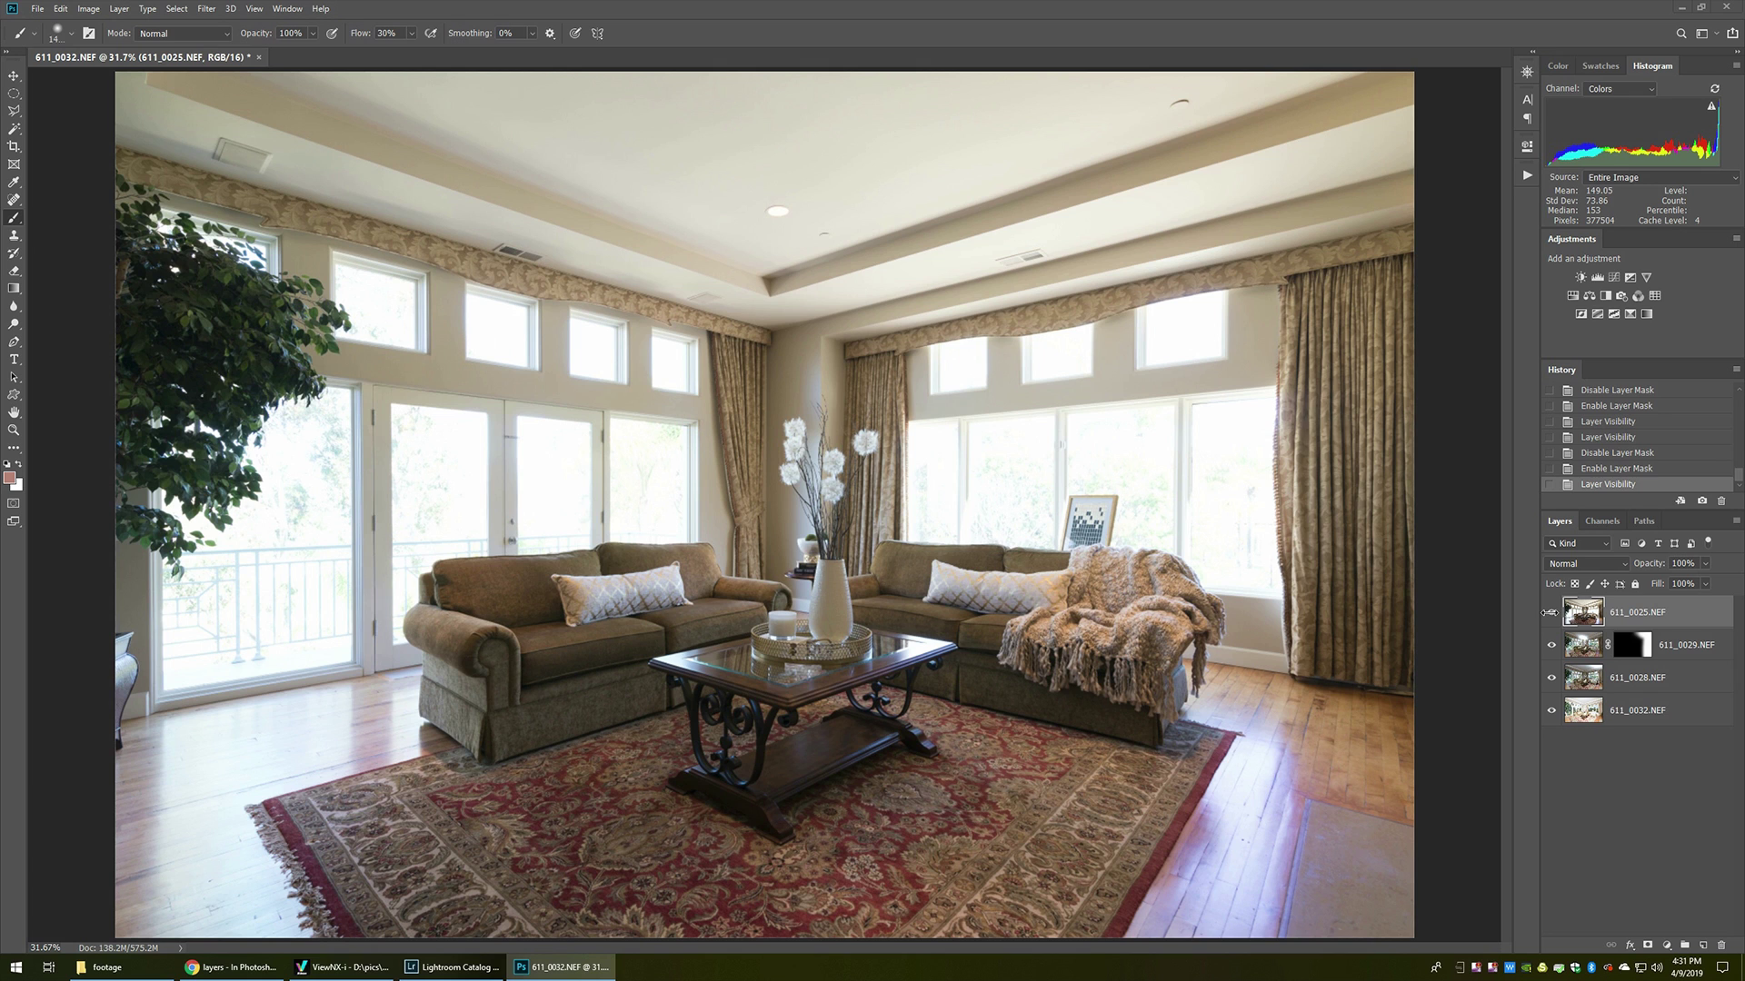
# Step: Hide 611_0025.NEF, then toggle 611_0029.NEF's mask and layer visibility off and back on
pyautogui.click(1551, 613)
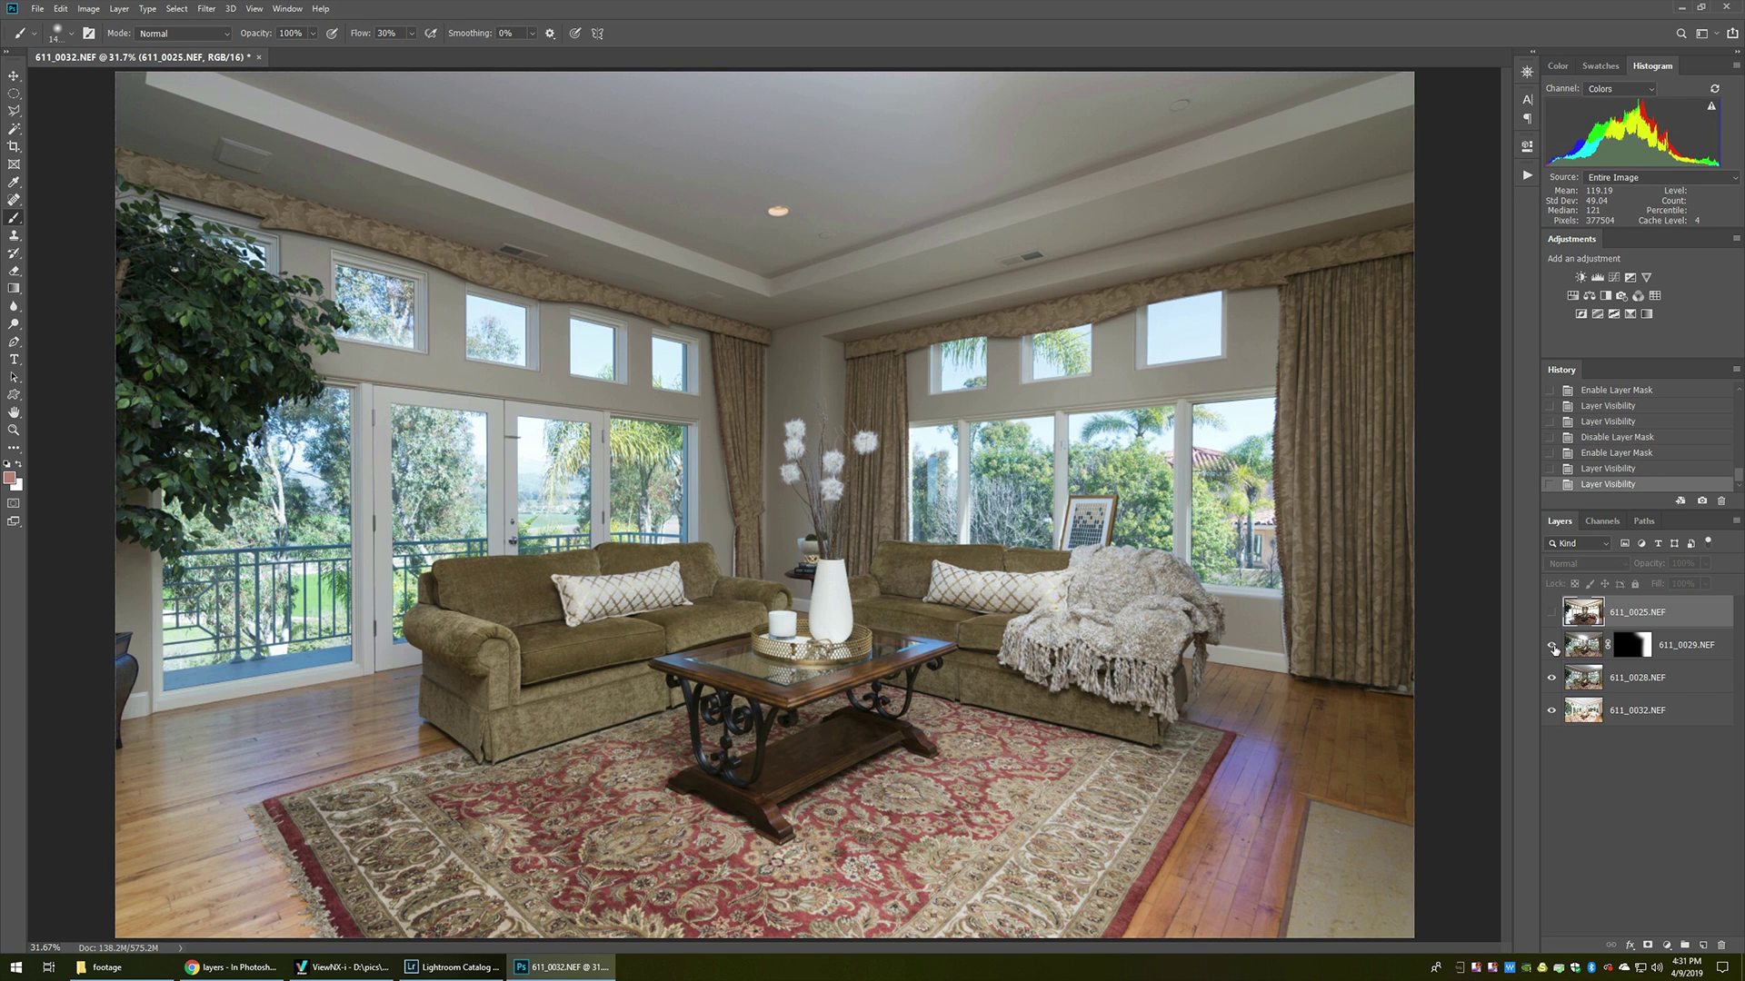
pyautogui.click(1633, 648)
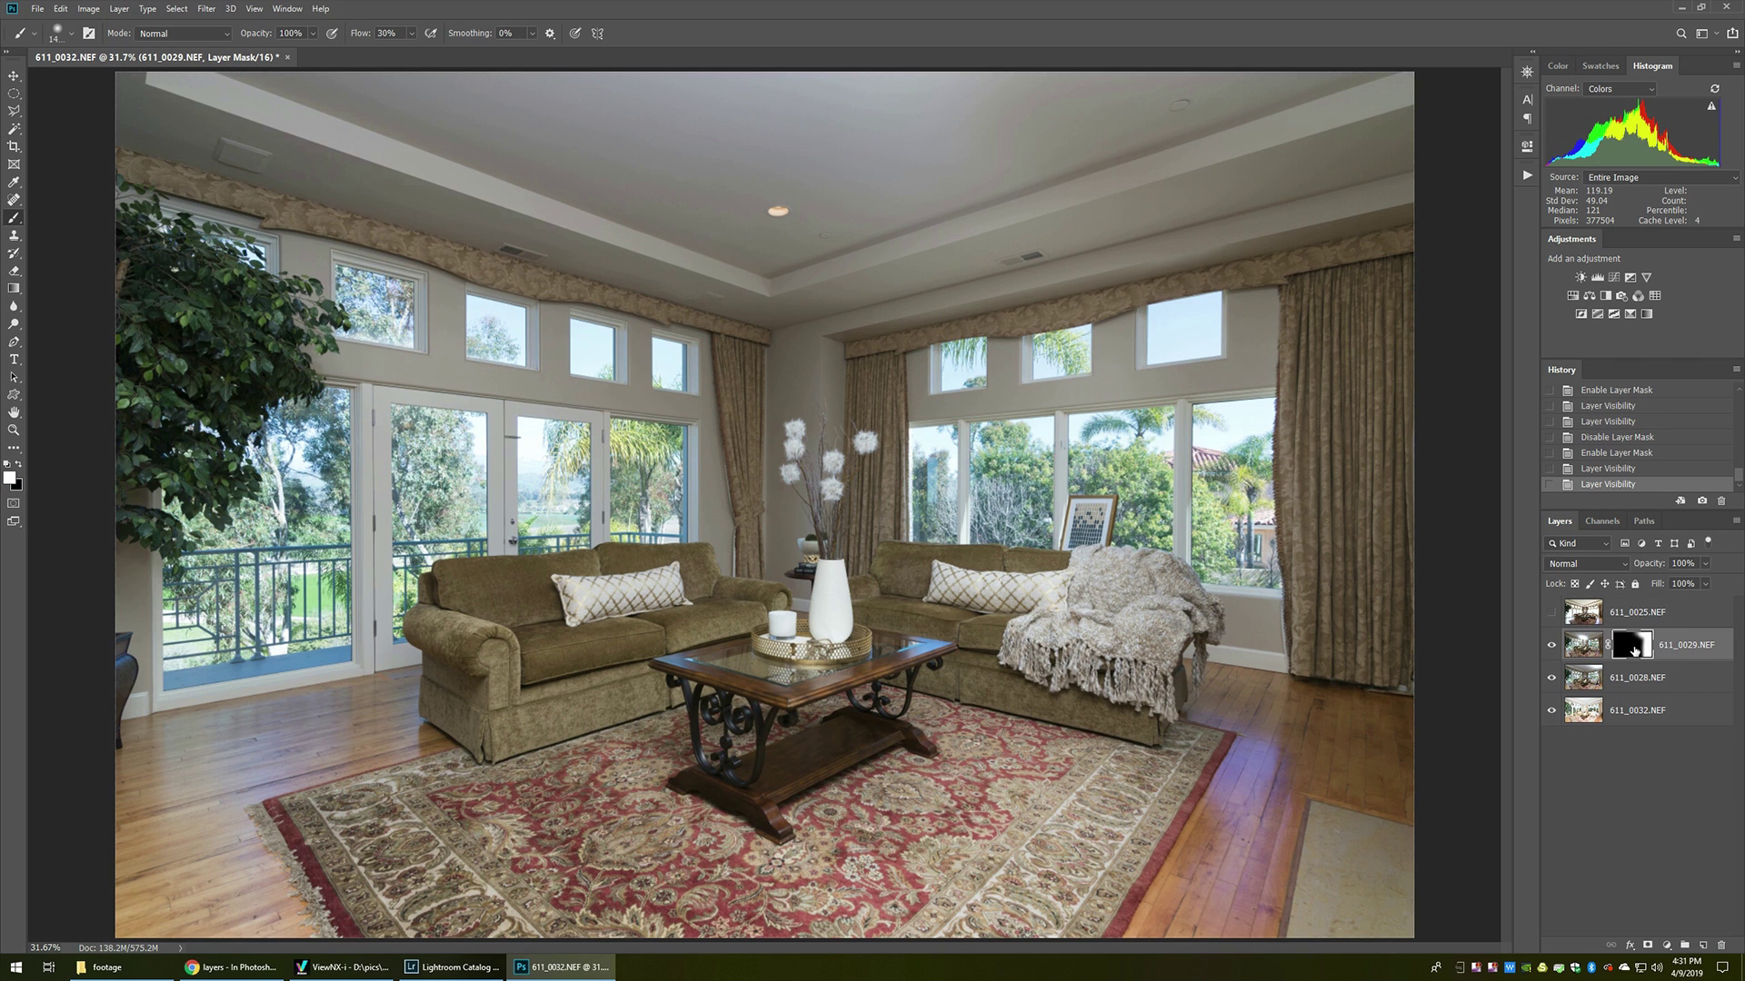
pyautogui.keyDown('shift'); pyautogui.click(1632, 648); pyautogui.keyUp('shift')
pyautogui.keyDown('shift'); pyautogui.click(1633, 648); pyautogui.keyUp('shift')
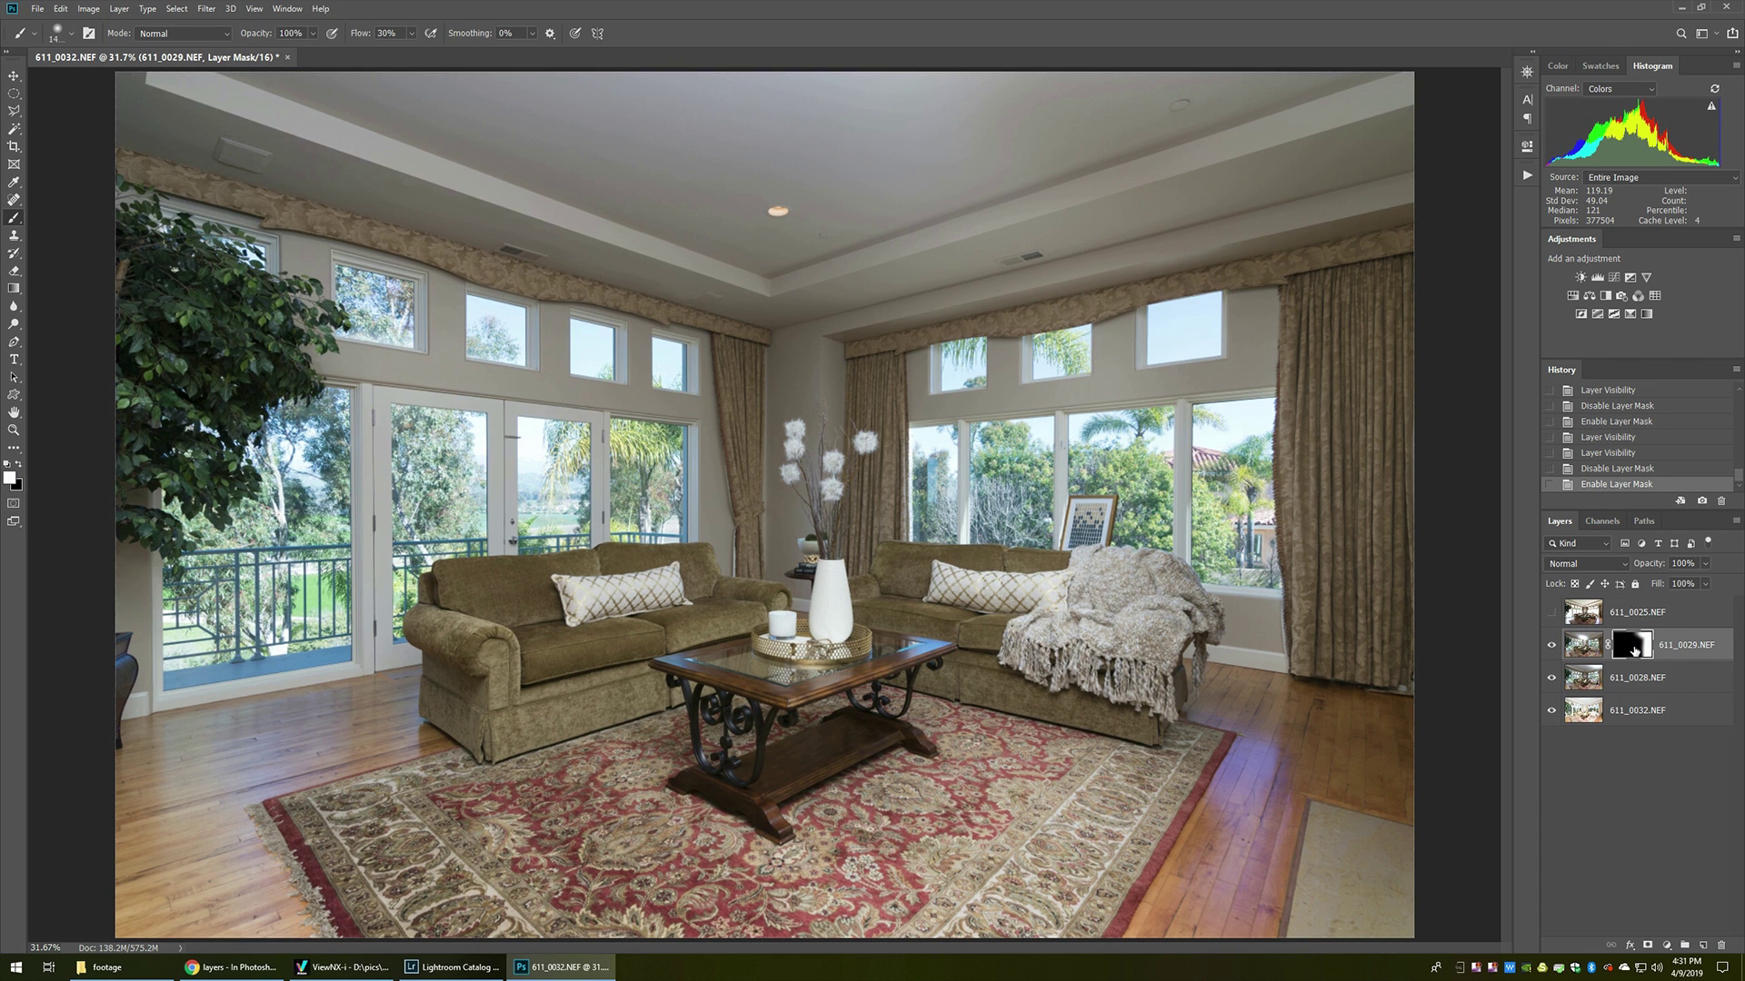
pyautogui.click(1553, 646)
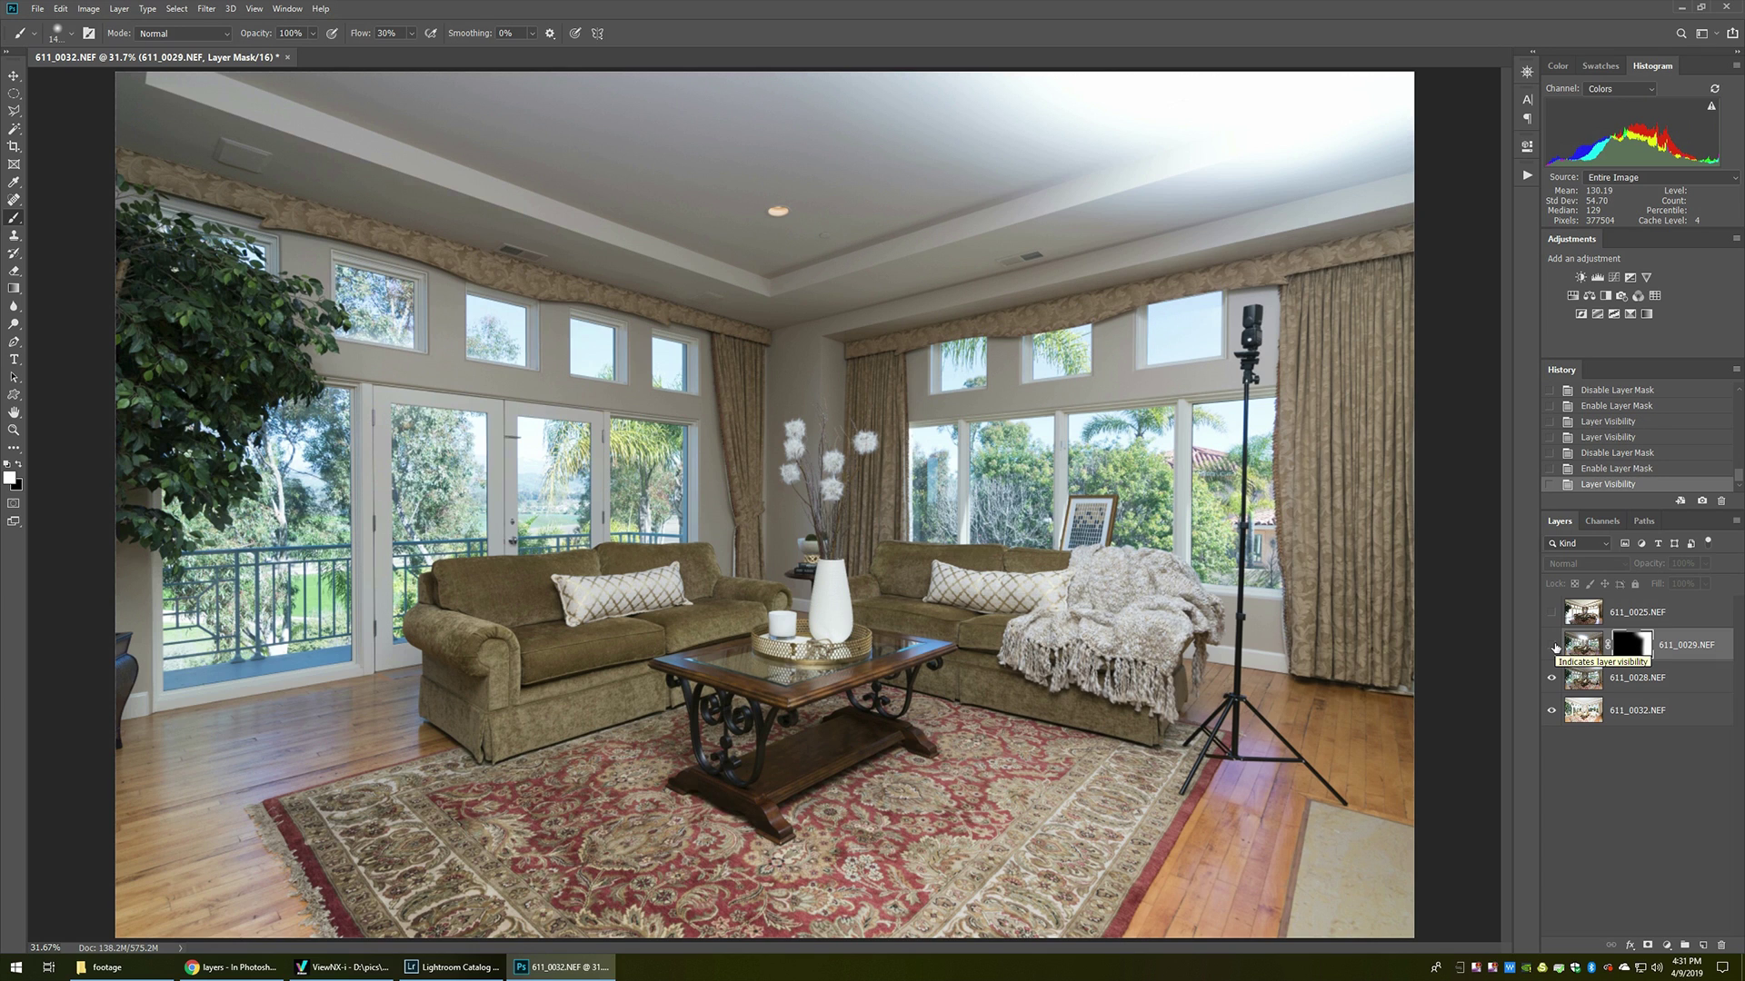
pyautogui.click(1553, 646)
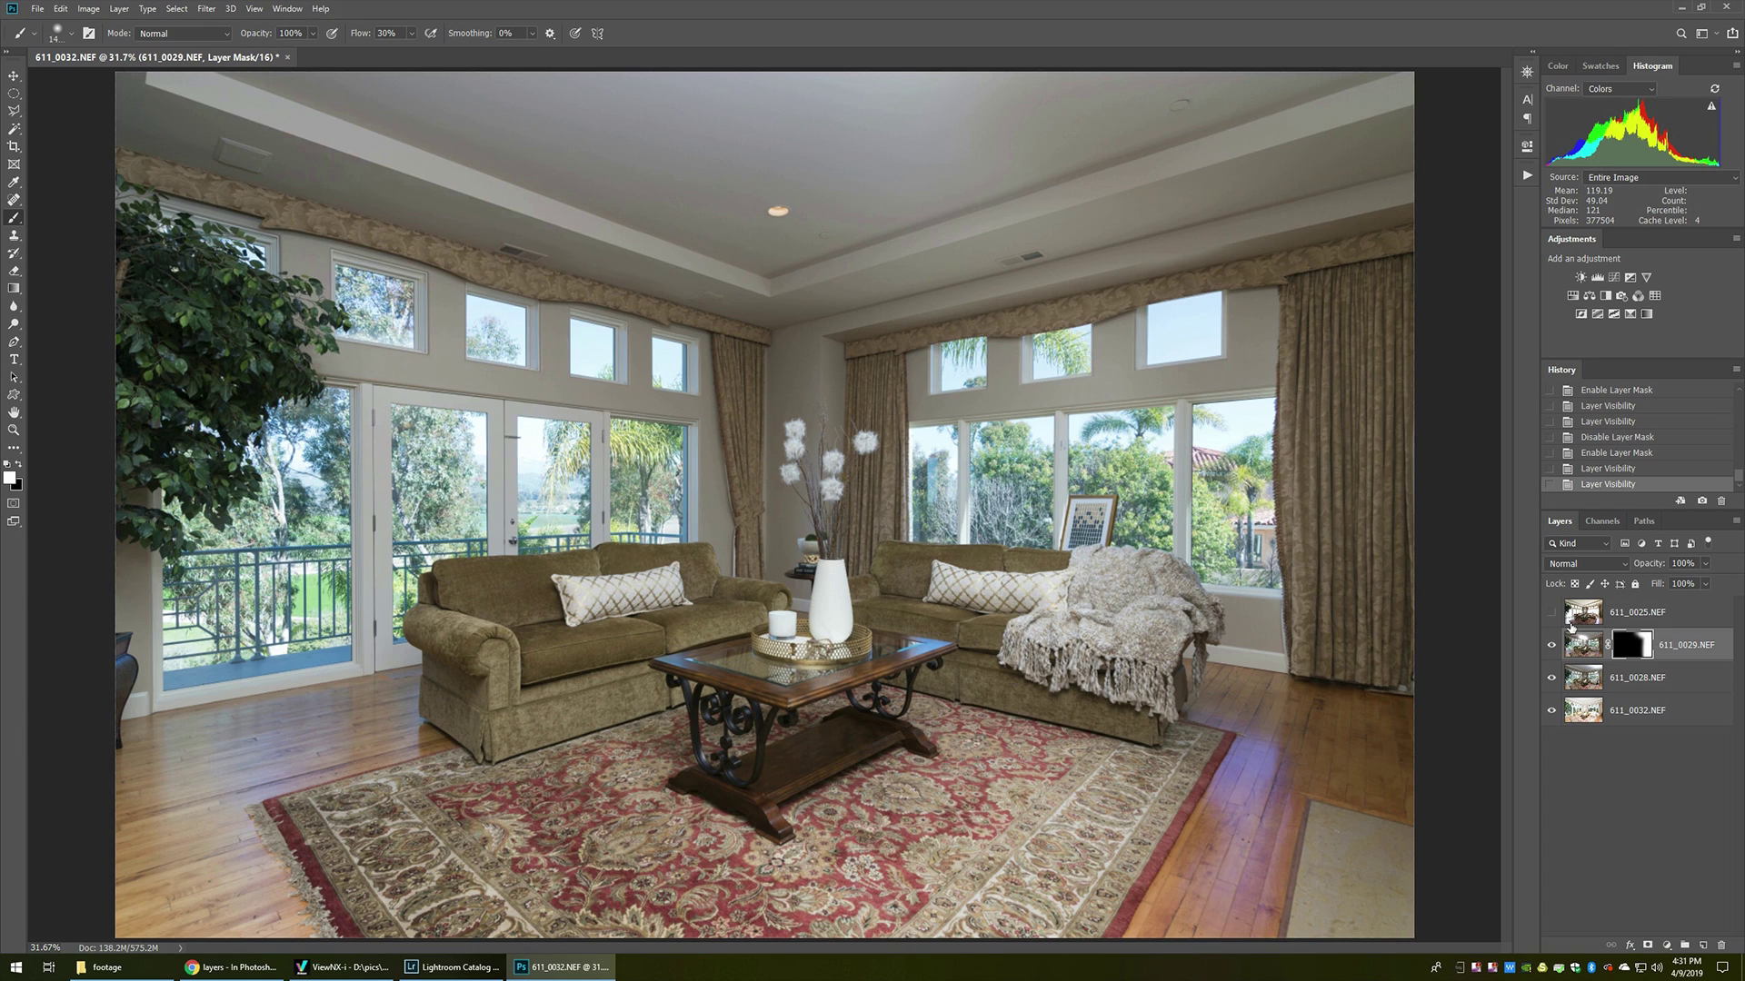
# Step: Show 611_0025.NEF, set it to Luminosity blending and add a Hide All layer mask
pyautogui.click(1552, 614)
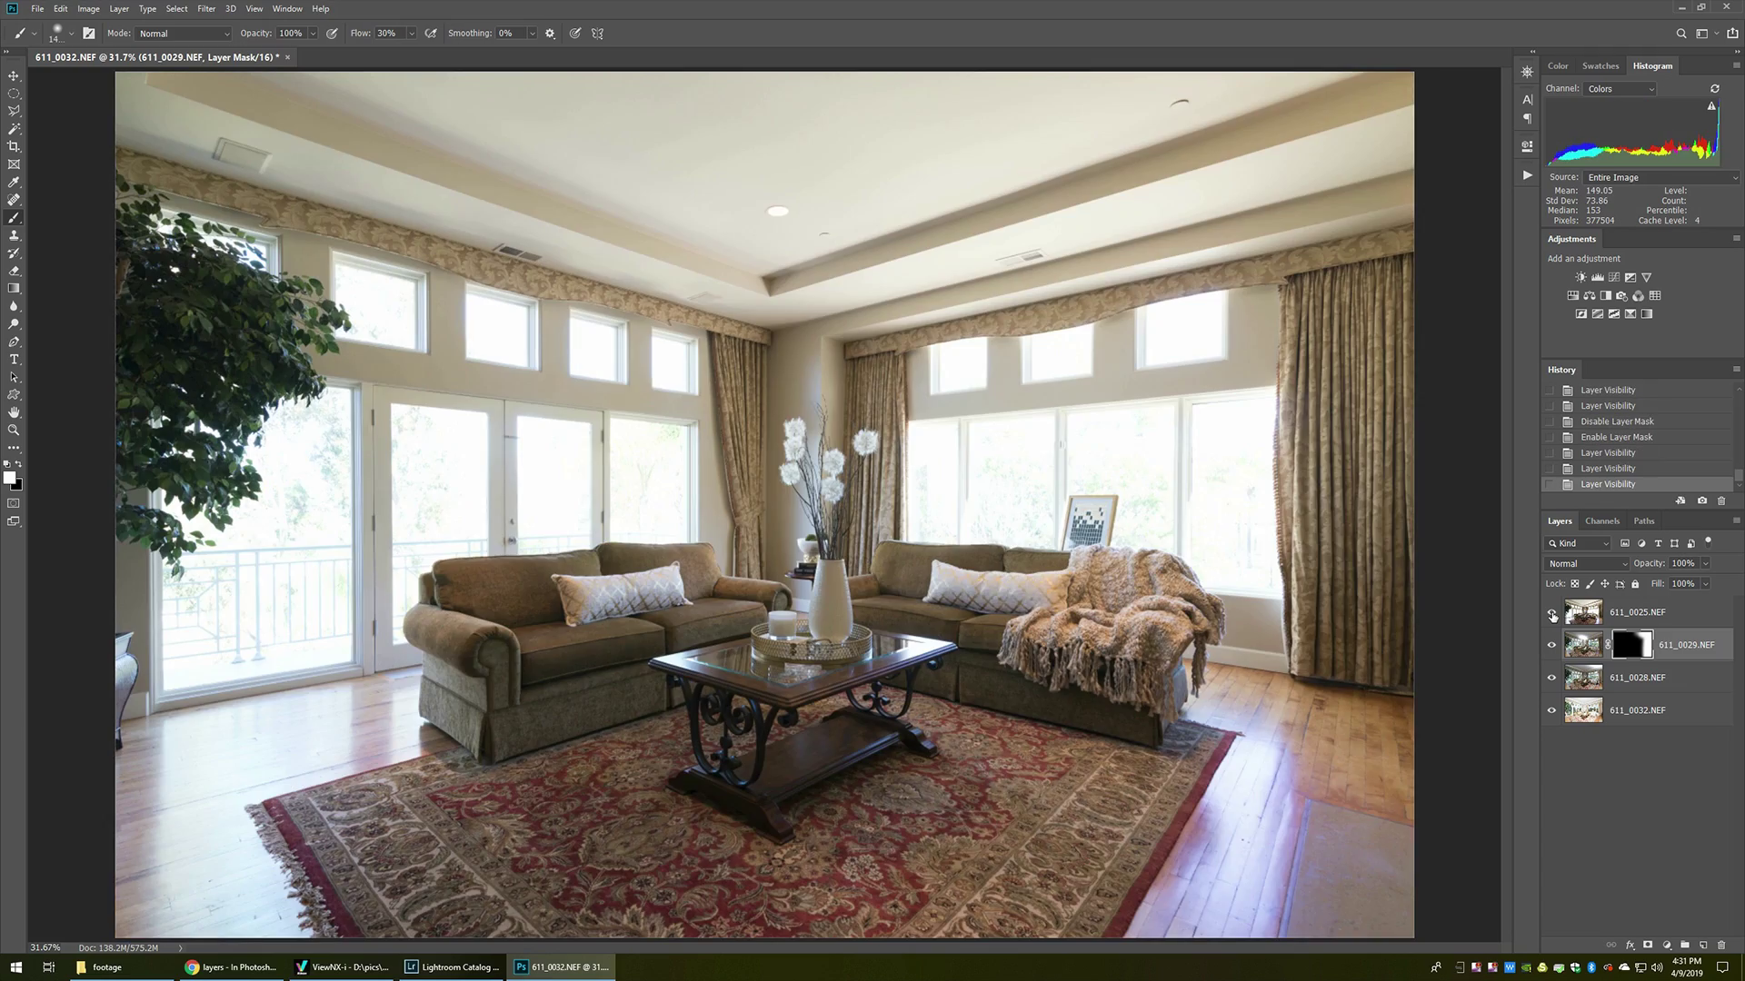
pyautogui.click(1617, 621)
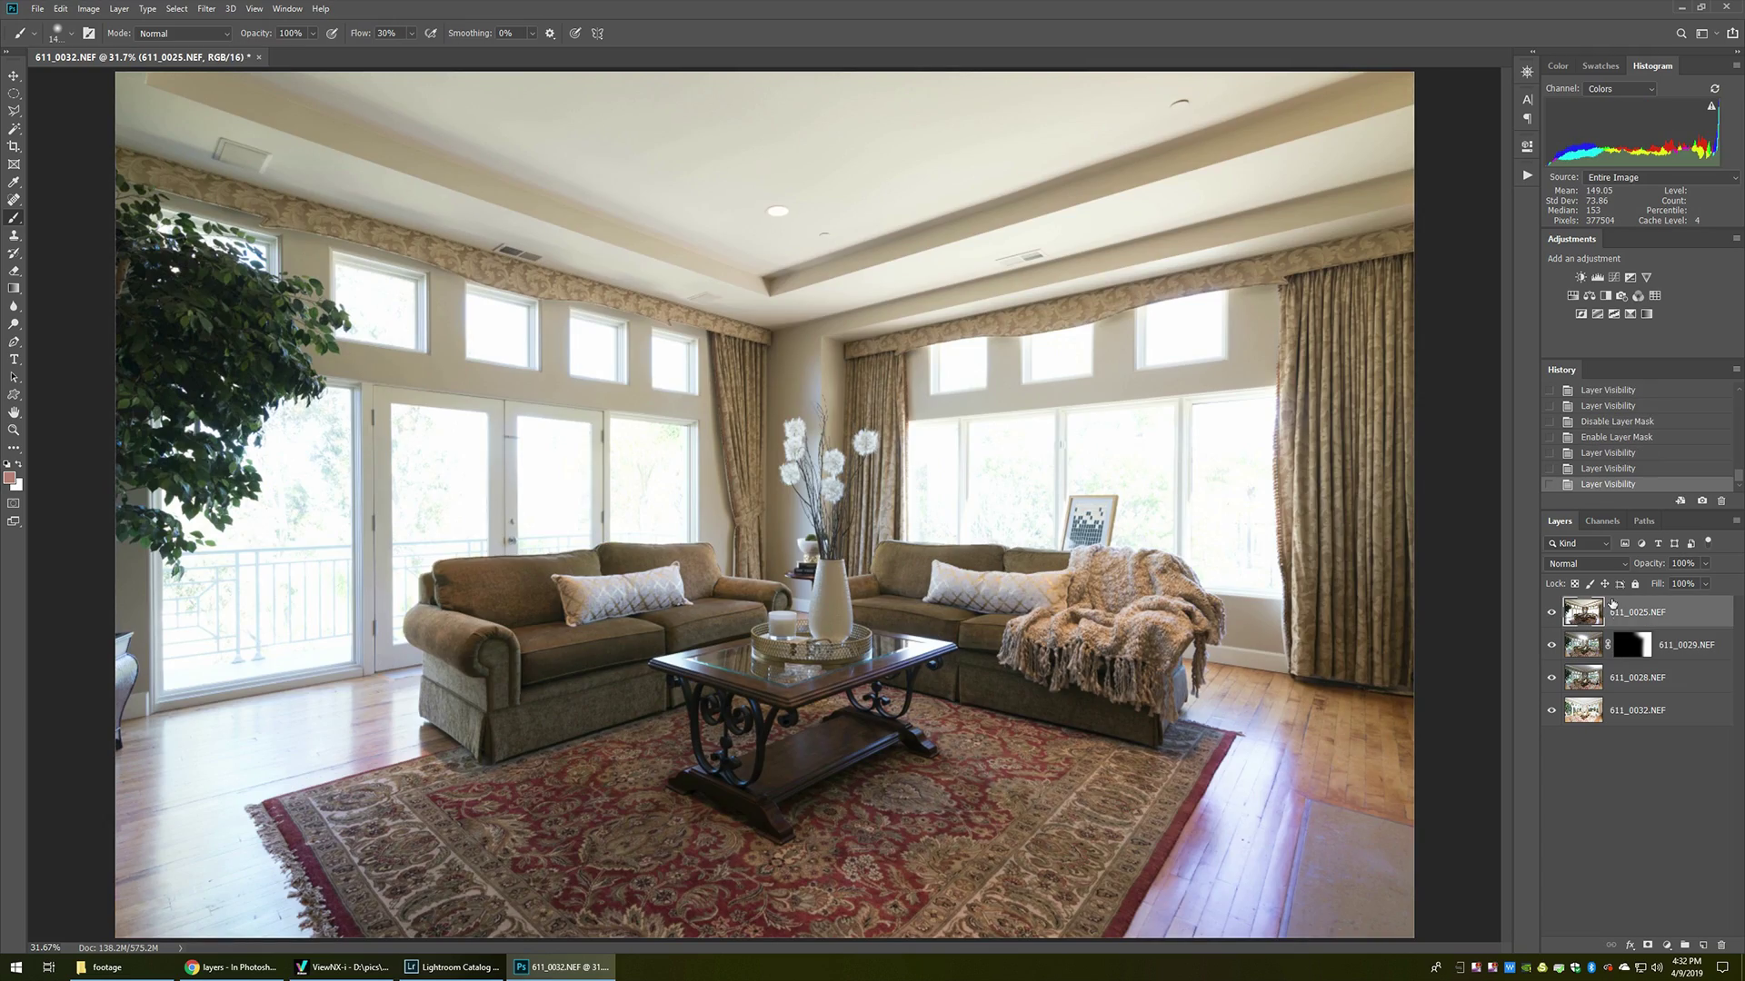
pyautogui.click(1590, 563)
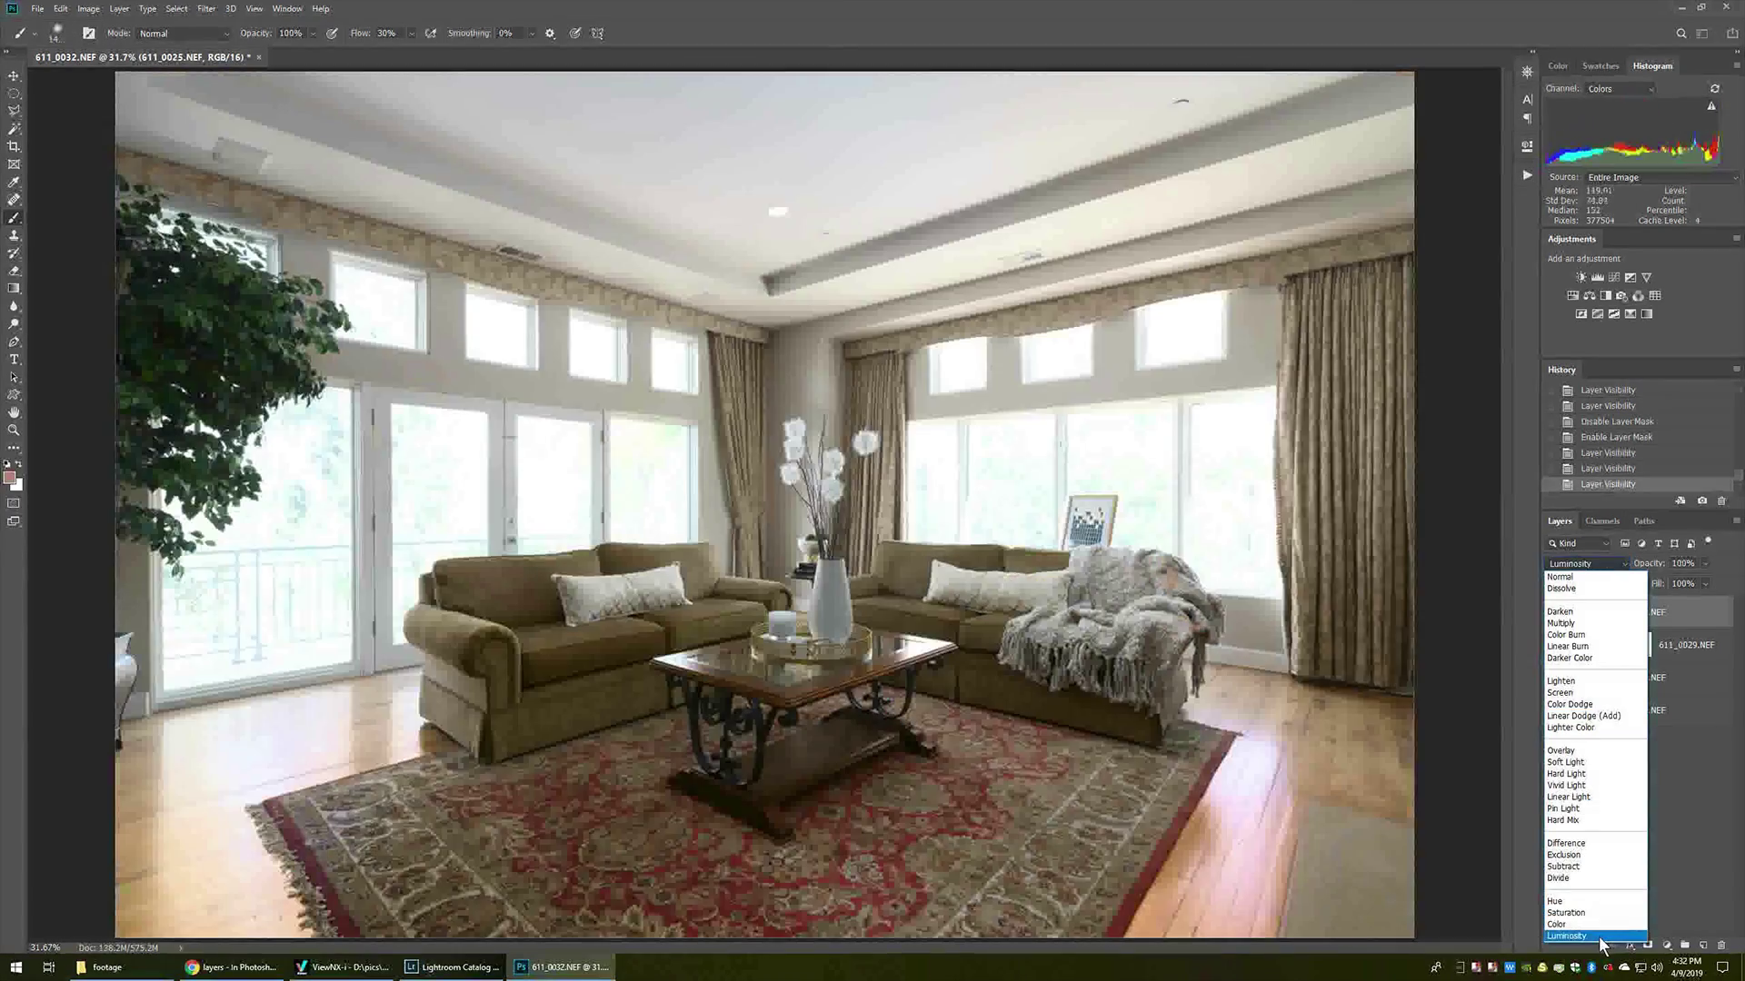
pyautogui.click(1600, 940)
pyautogui.hotkey('alt', 'l')
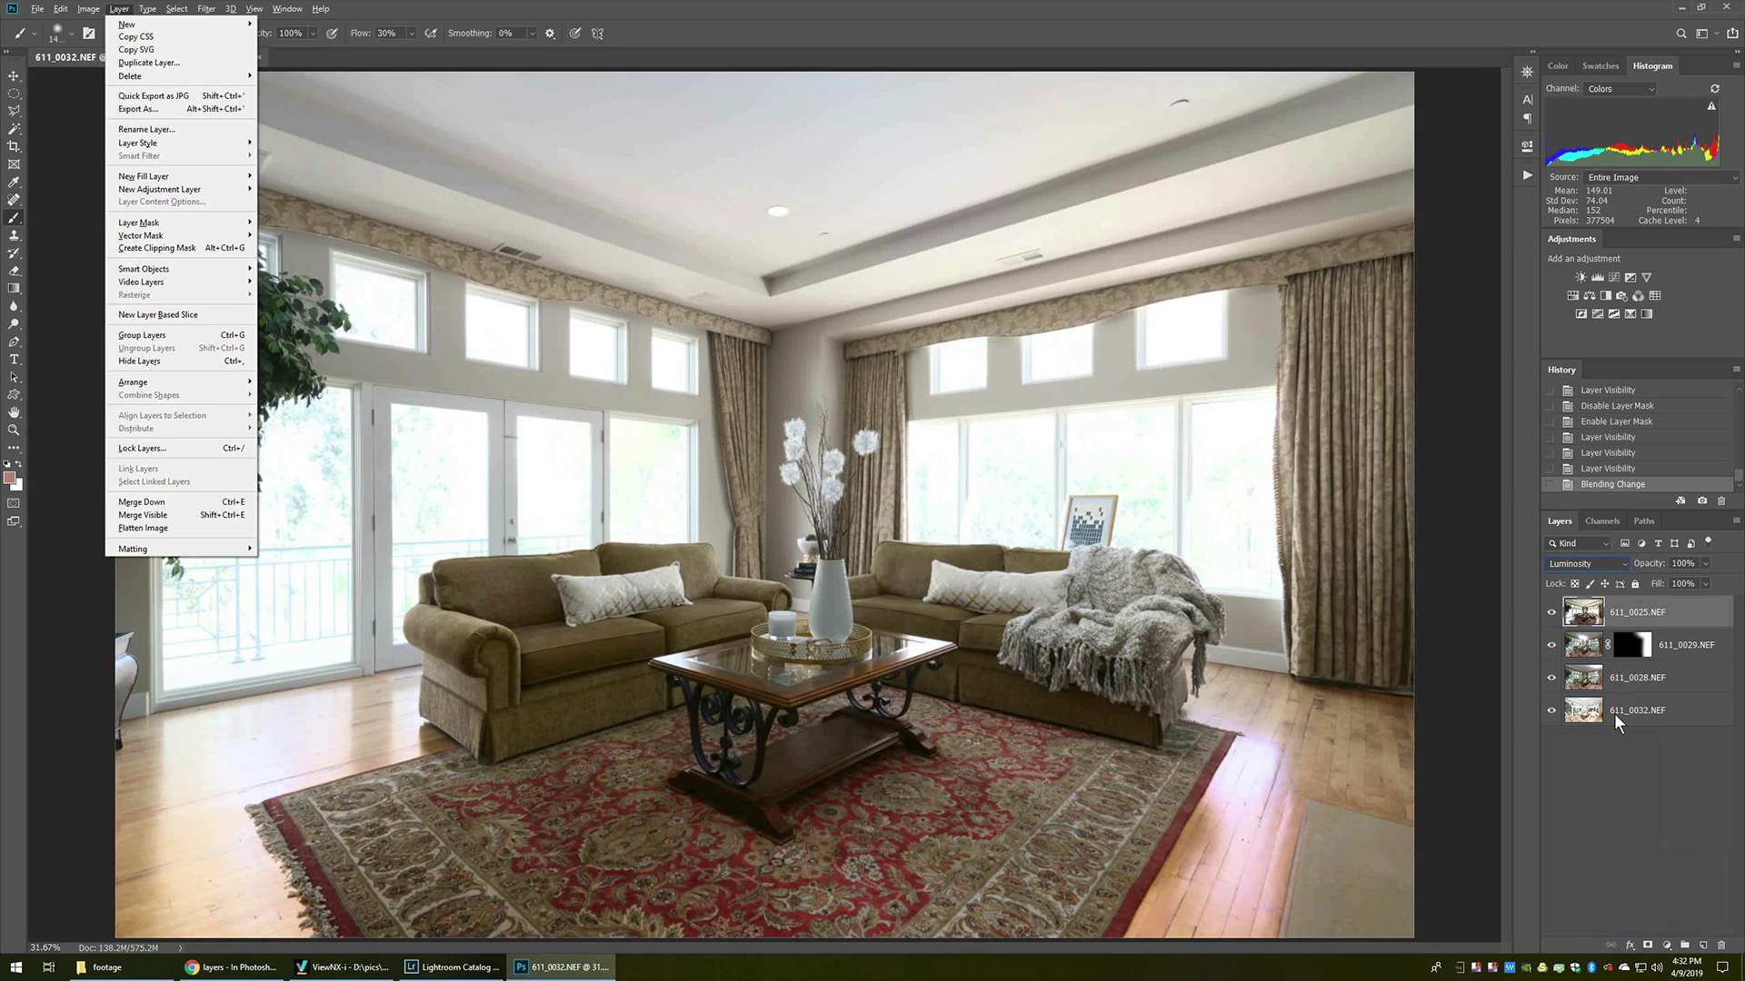
pyautogui.press('m')
pyautogui.press('h')
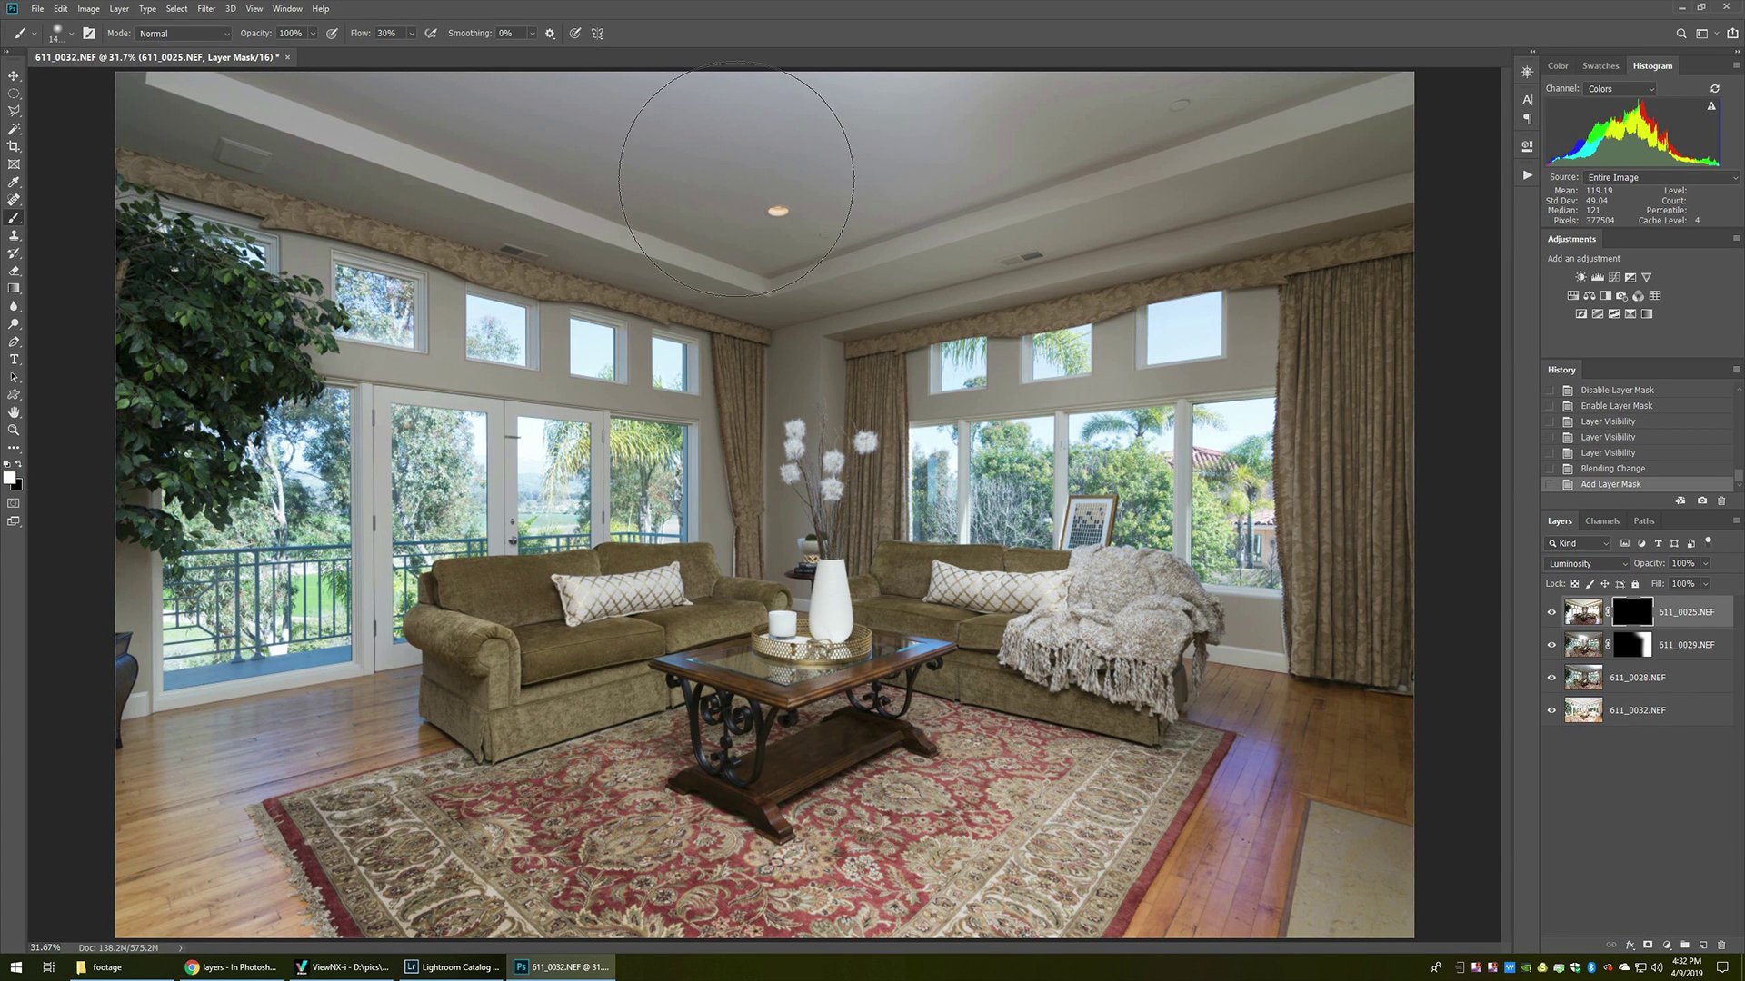
# Step: Paint white into the mask over the ceiling, right sofa, balcony windows, floor and rug
pyautogui.press(']')
pyautogui.moveTo(725, 184)
pyautogui.mouseDown()
pyautogui.moveTo(772, 236)
pyautogui.moveTo(1045, 109)
pyautogui.moveTo(1173, 155)
pyautogui.moveTo(410, 193)
pyautogui.moveTo(327, 236)
pyautogui.moveTo(382, 291)
pyautogui.mouseUp()
pyautogui.press(']')
pyautogui.press(']')
pyautogui.press(']')
pyautogui.press(']')
pyautogui.press(']')
pyautogui.press(']')
pyautogui.press(']')
pyautogui.press(']')
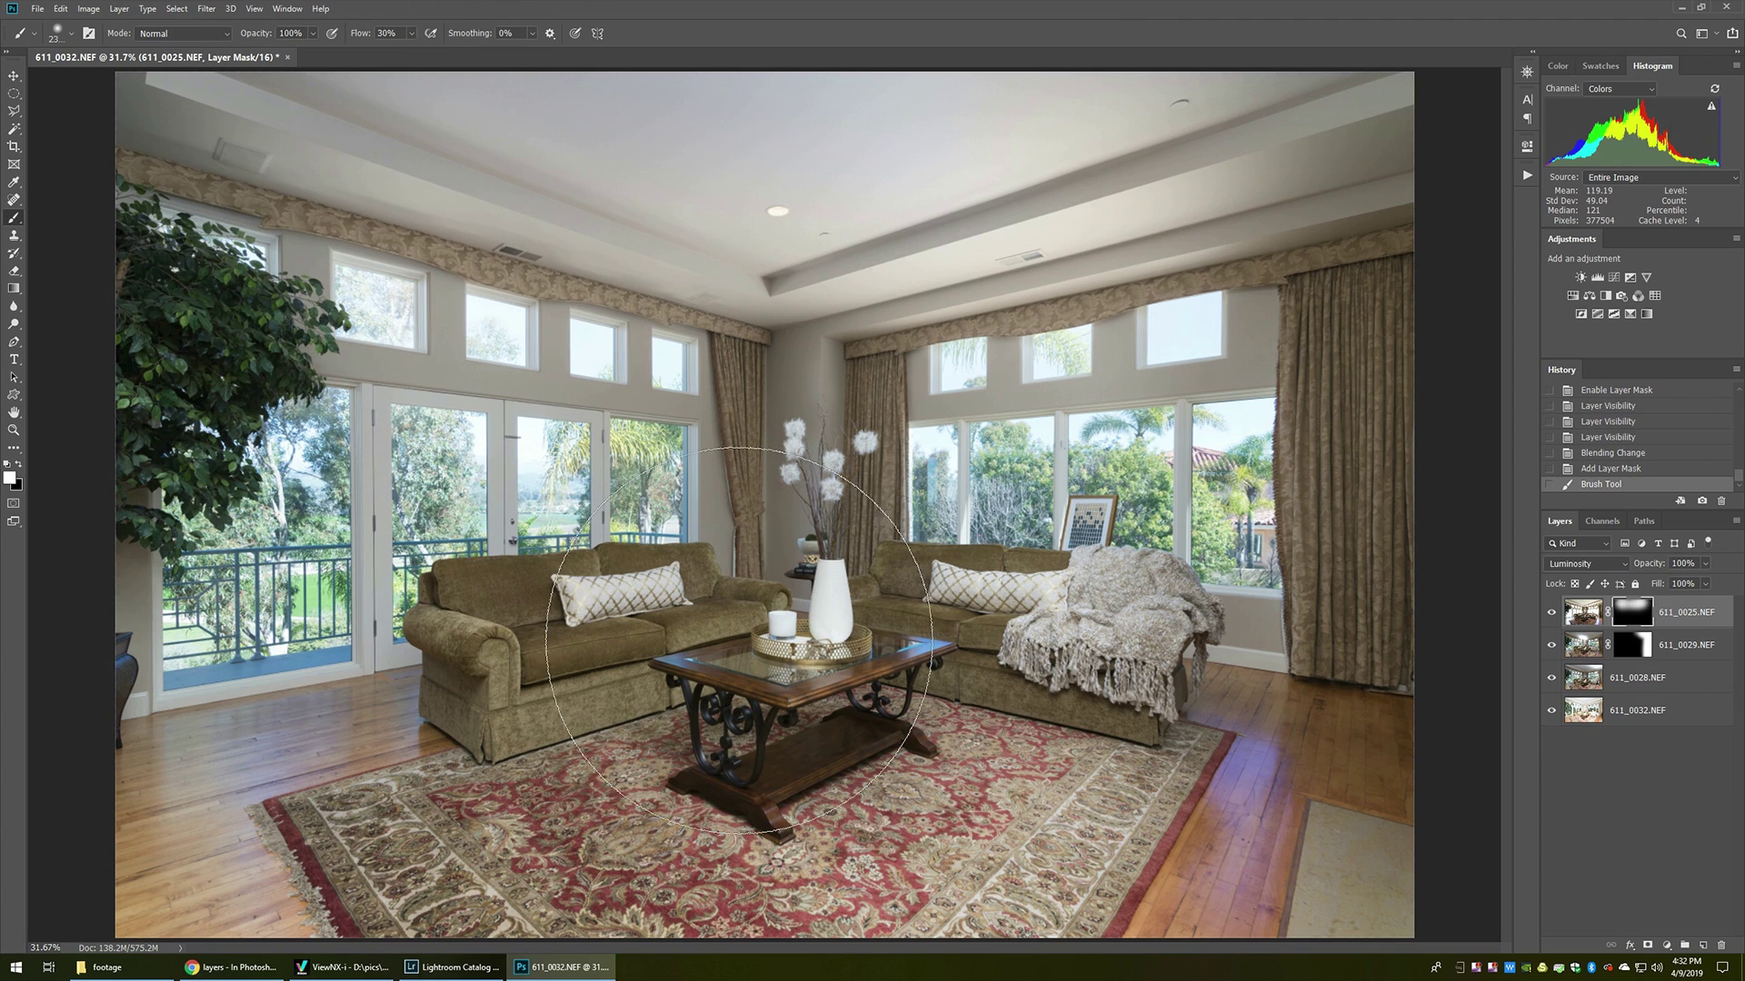
pyautogui.moveTo(717, 645)
pyautogui.mouseDown()
pyautogui.moveTo(1085, 657)
pyautogui.moveTo(954, 656)
pyautogui.mouseUp()
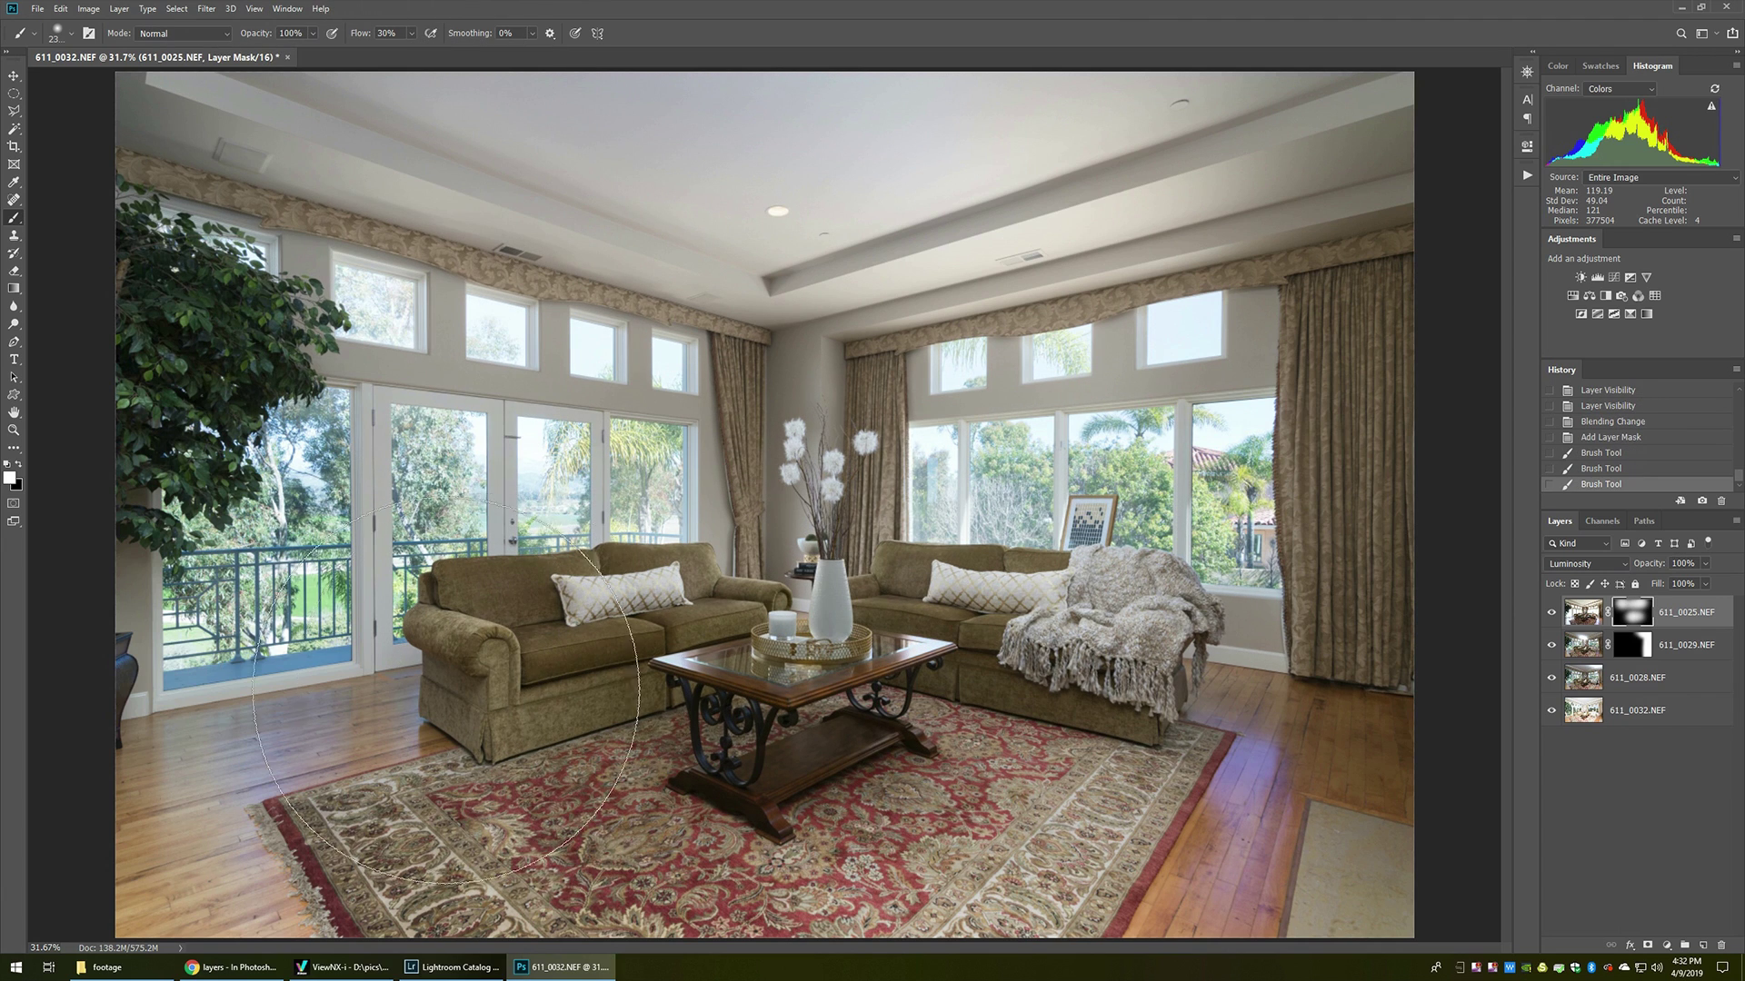
pyautogui.moveTo(368, 666); pyautogui.dragTo(296, 784)
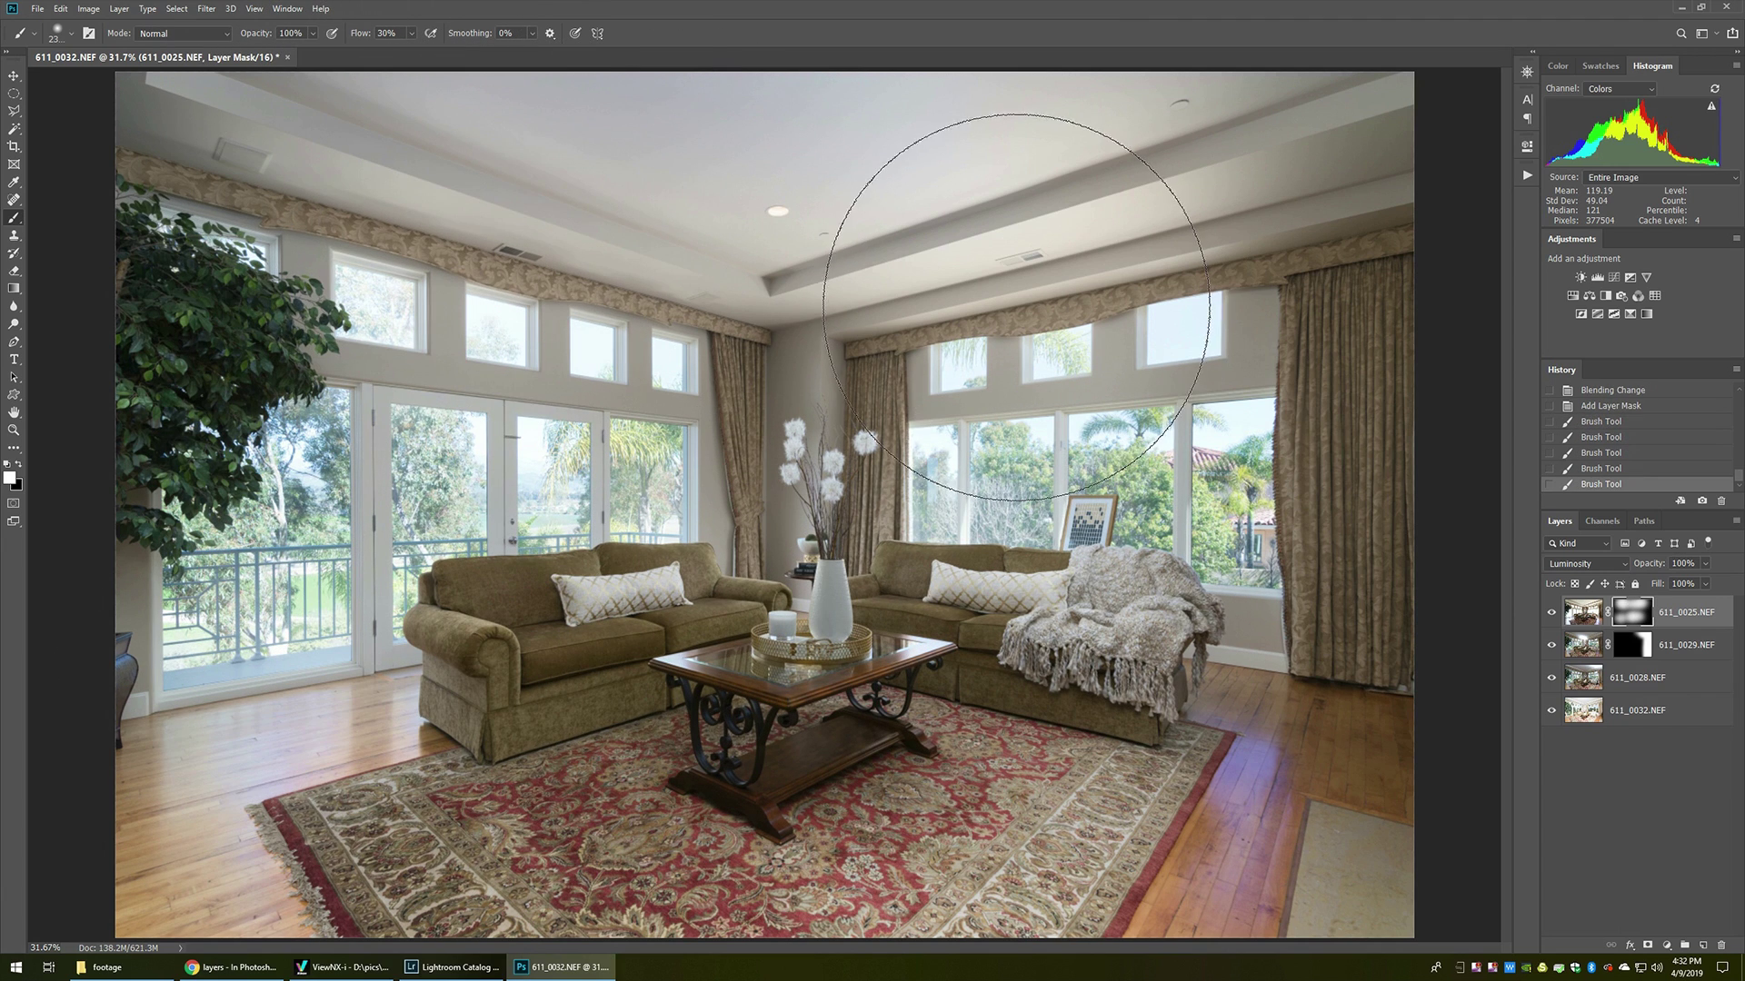
pyautogui.moveTo(1182, 473); pyautogui.dragTo(1290, 818)
pyautogui.moveTo(1090, 863)
pyautogui.mouseDown()
pyautogui.moveTo(854, 800)
pyautogui.moveTo(691, 818)
pyautogui.mouseUp()
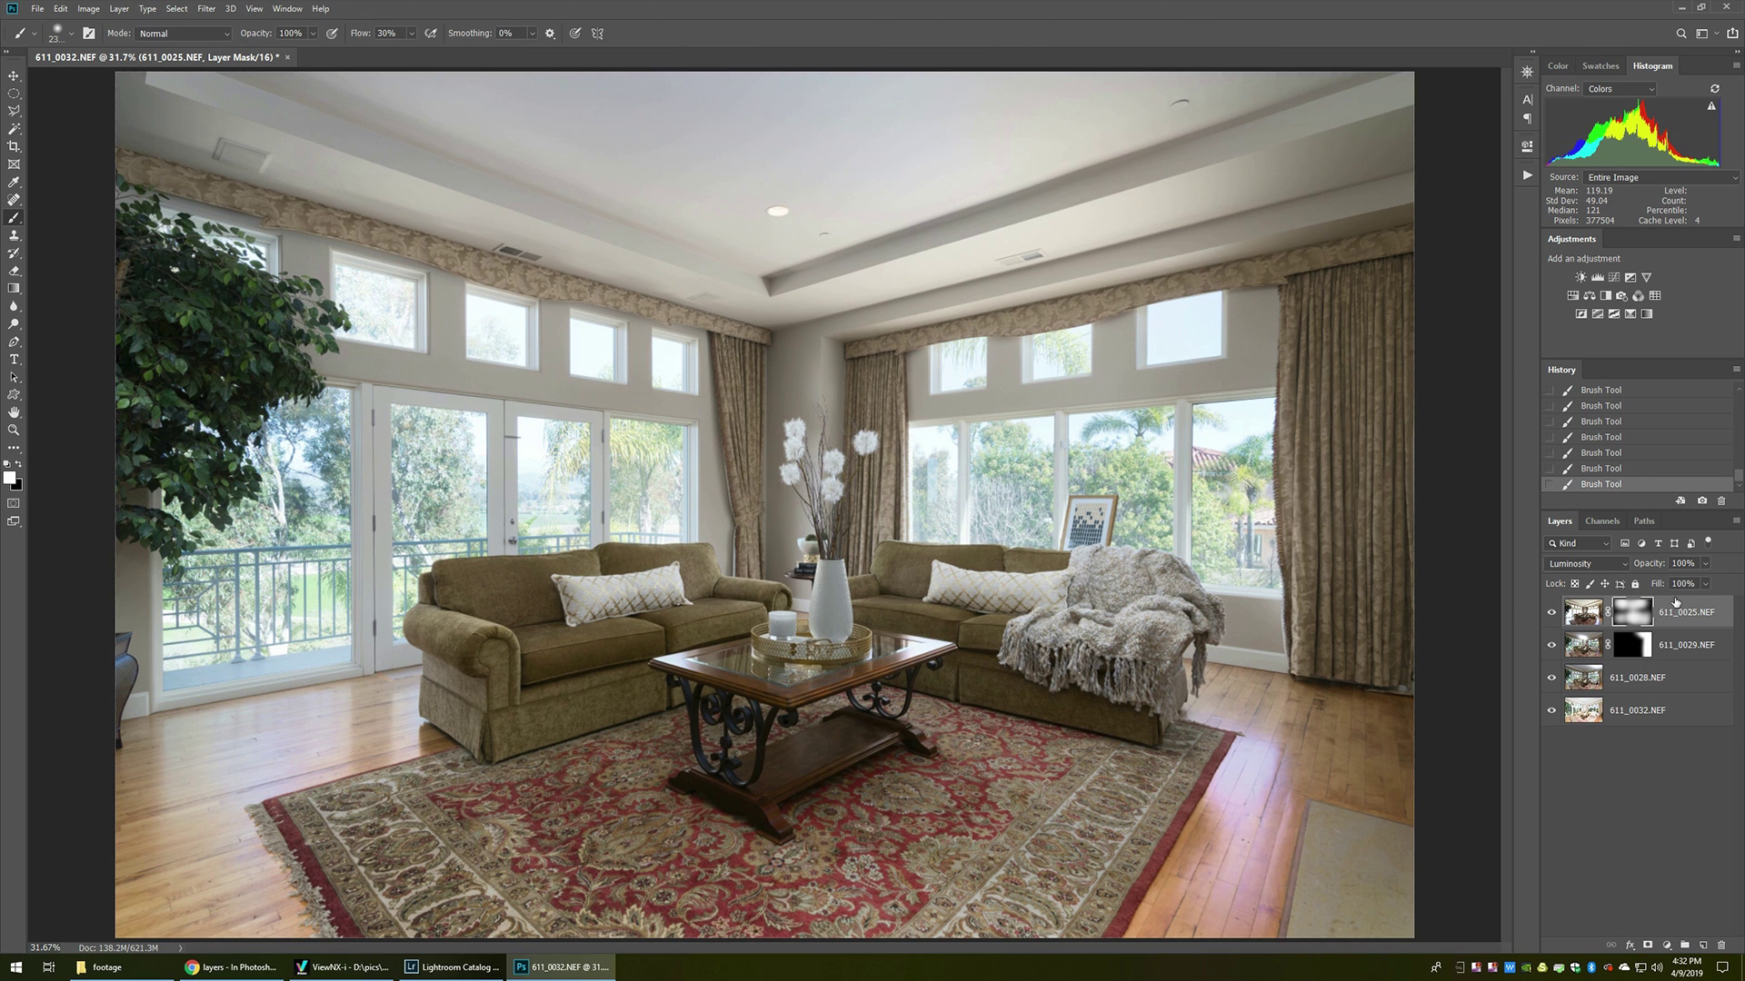
# Step: Delete 611_0025.NEF's layer mask and set its blend mode back to Normal
pyautogui.rightClick(1633, 615)
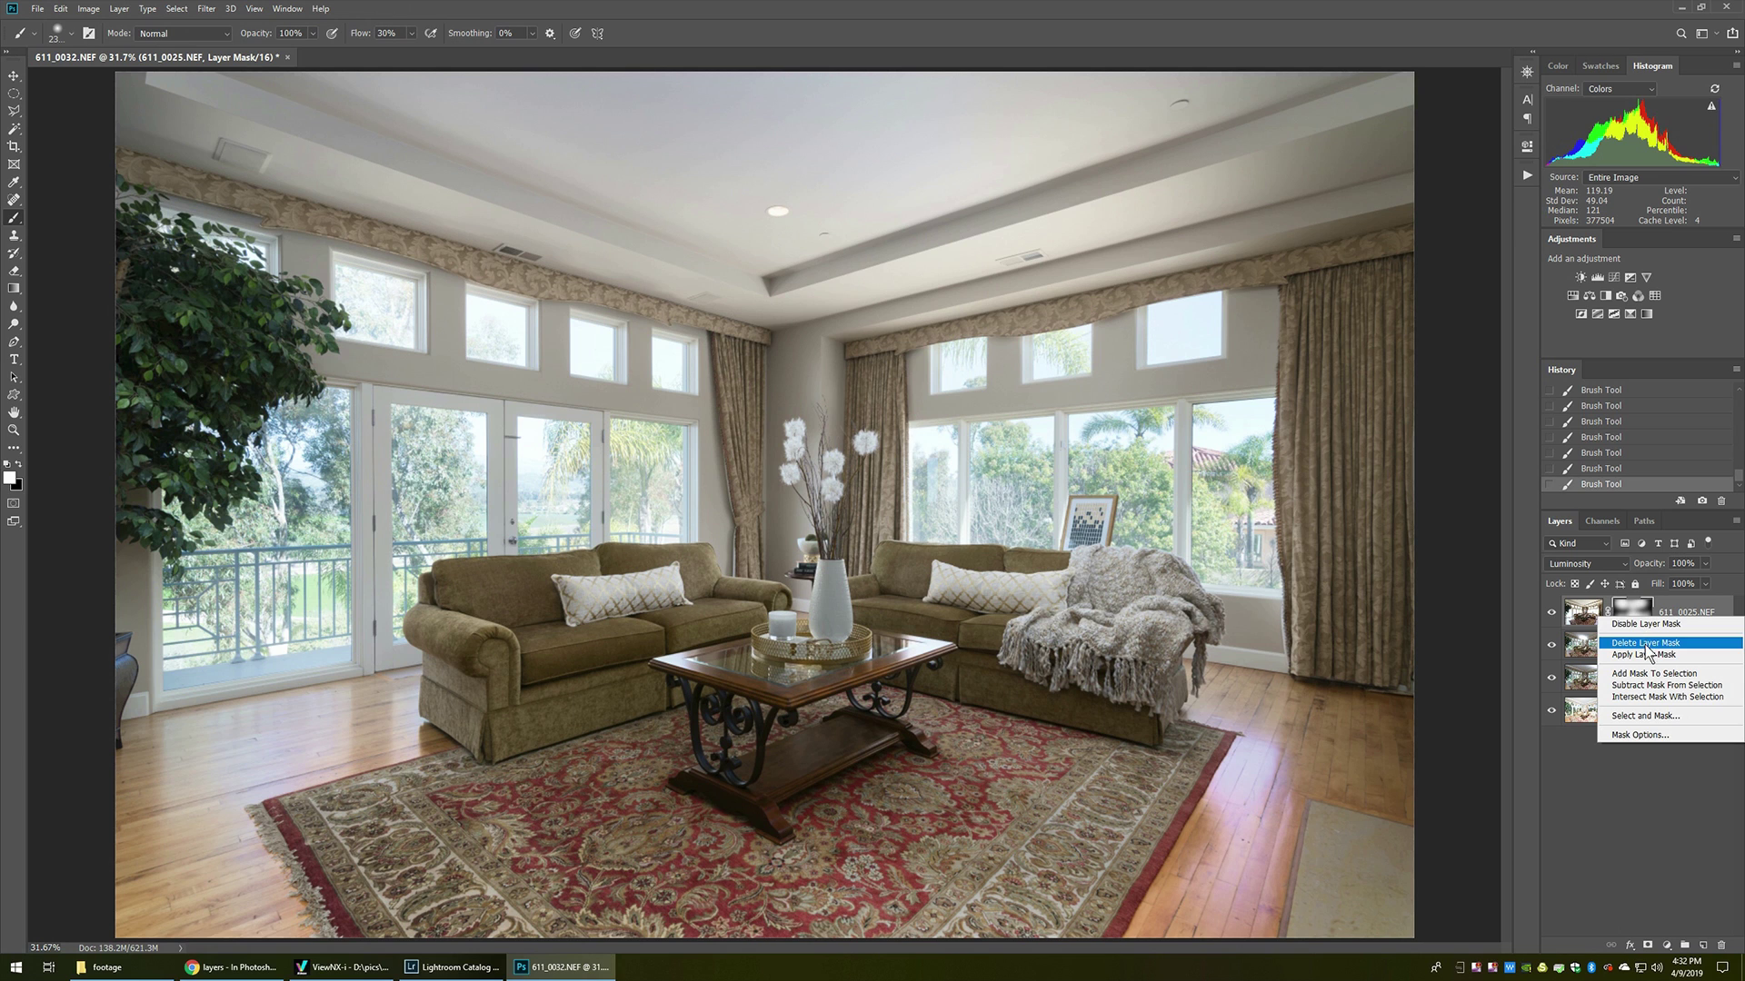
pyautogui.click(1645, 644)
pyautogui.click(1594, 564)
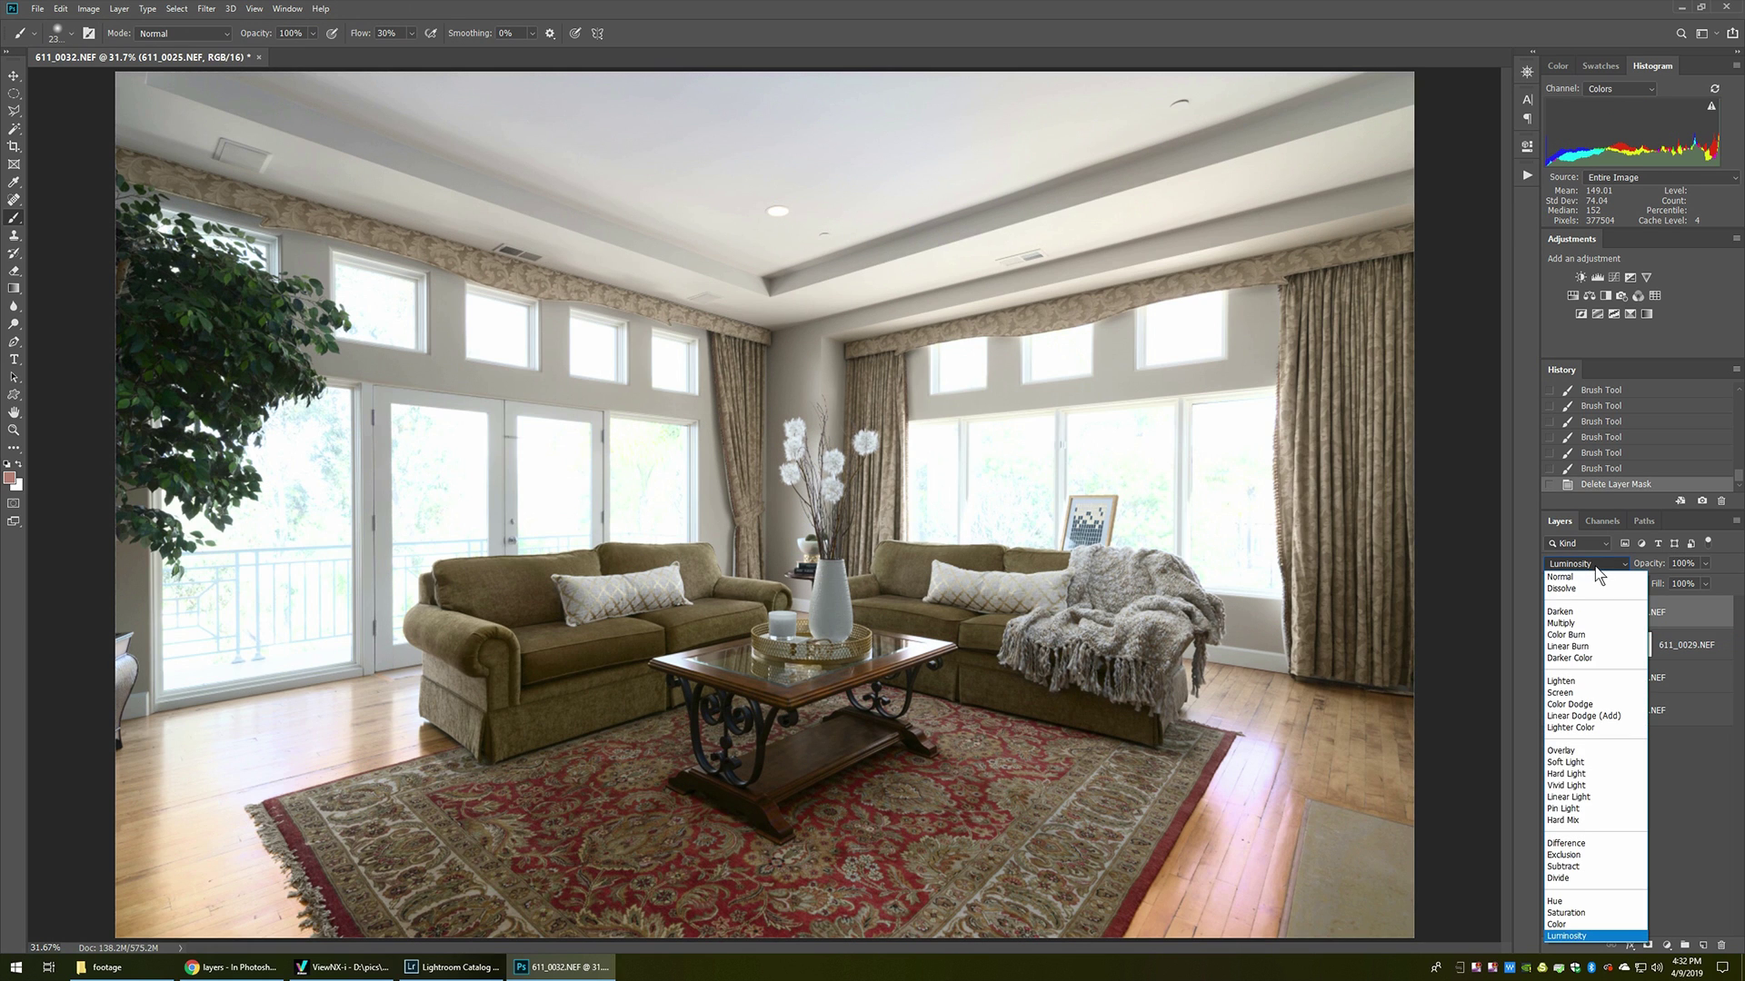
pyautogui.click(1597, 578)
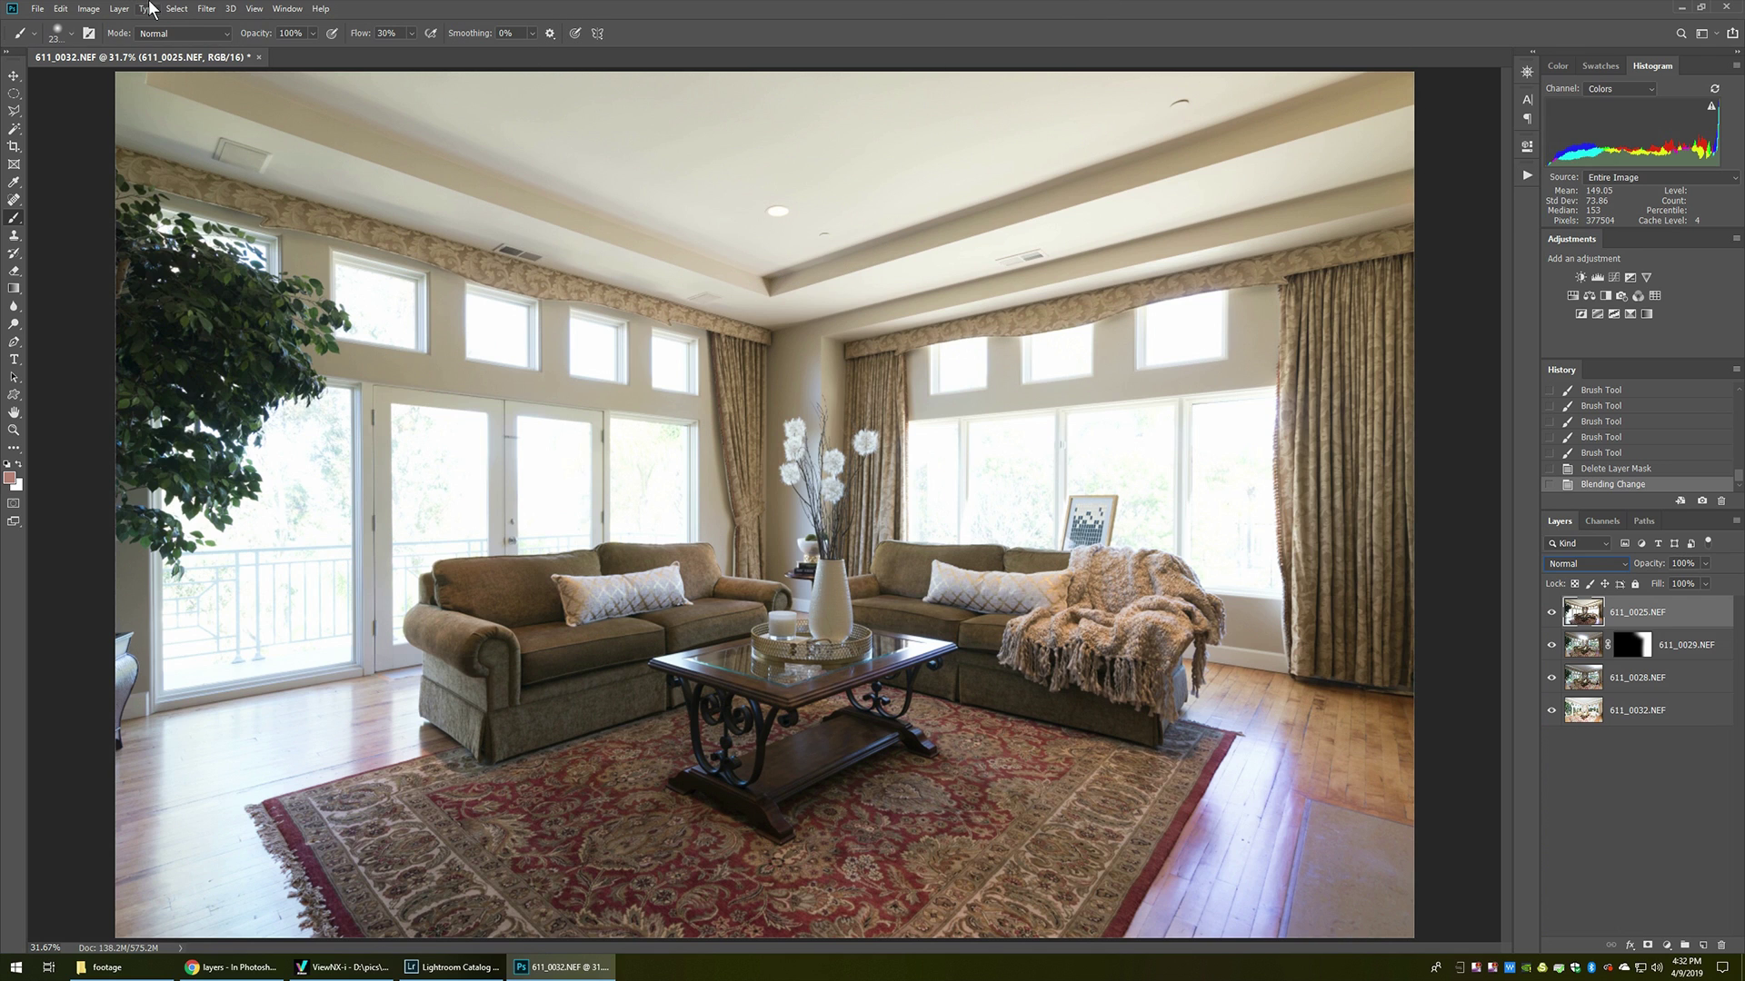
# Step: Show the Actions panel, select the Tutorial Actions set and begin a new action
pyautogui.click(286, 9)
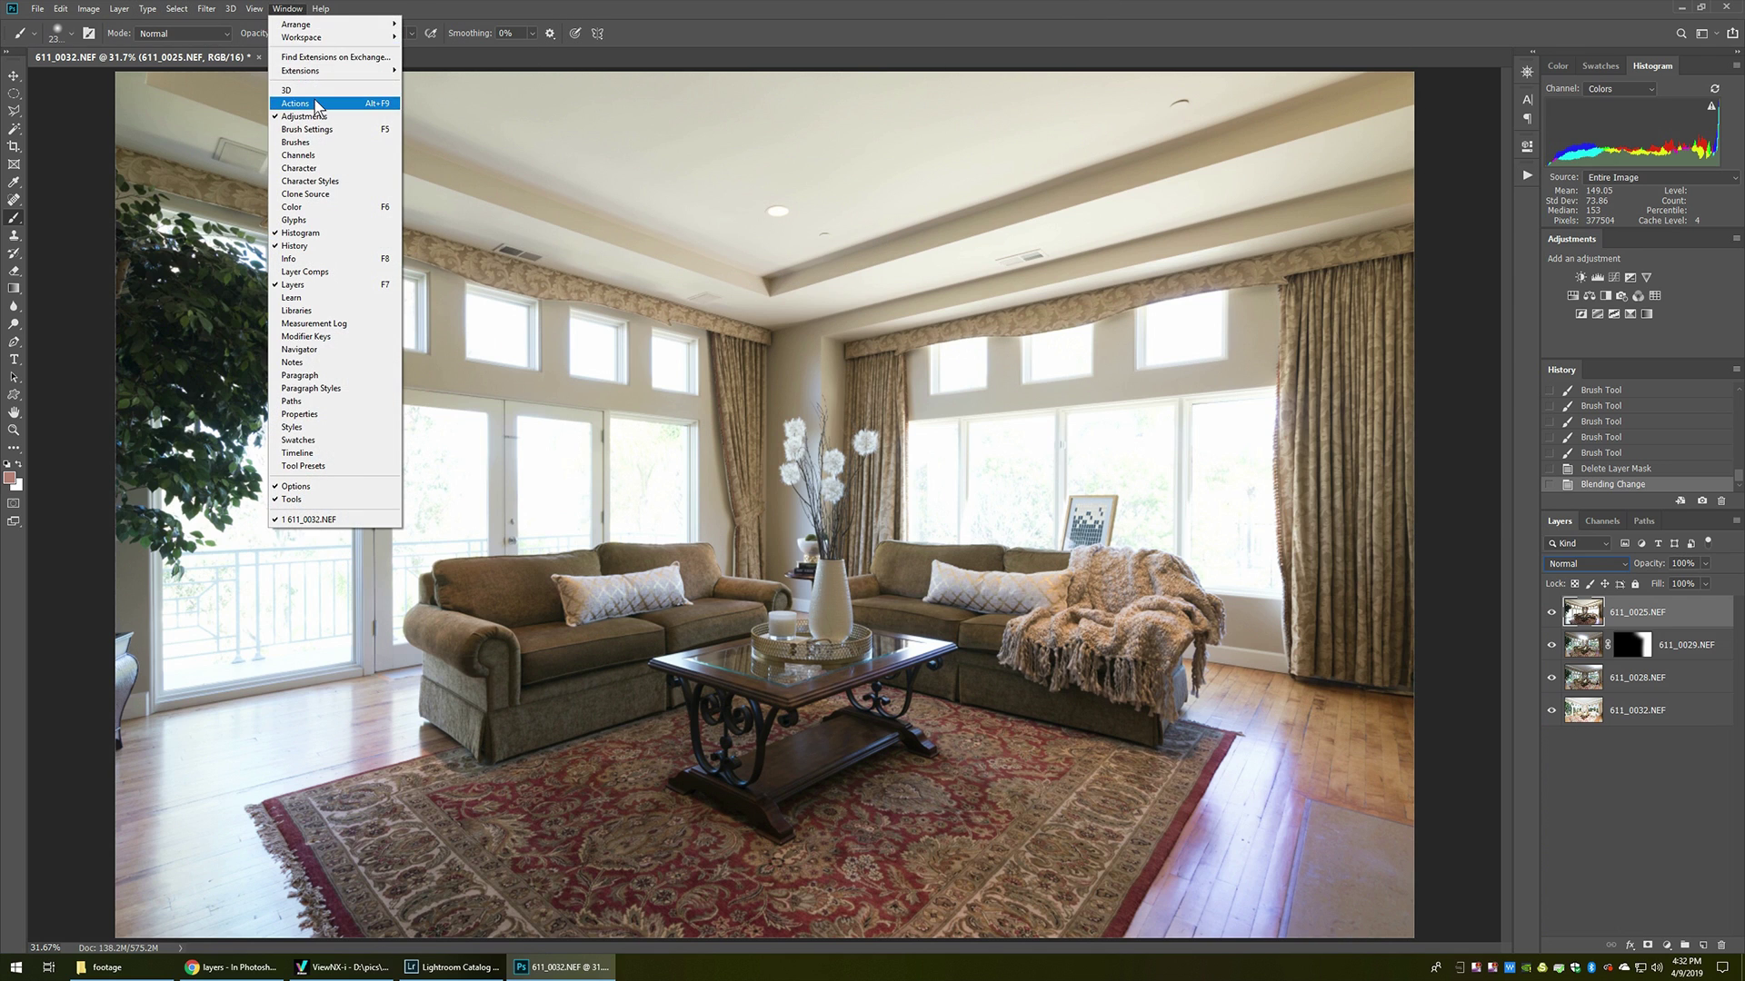
pyautogui.click(295, 103)
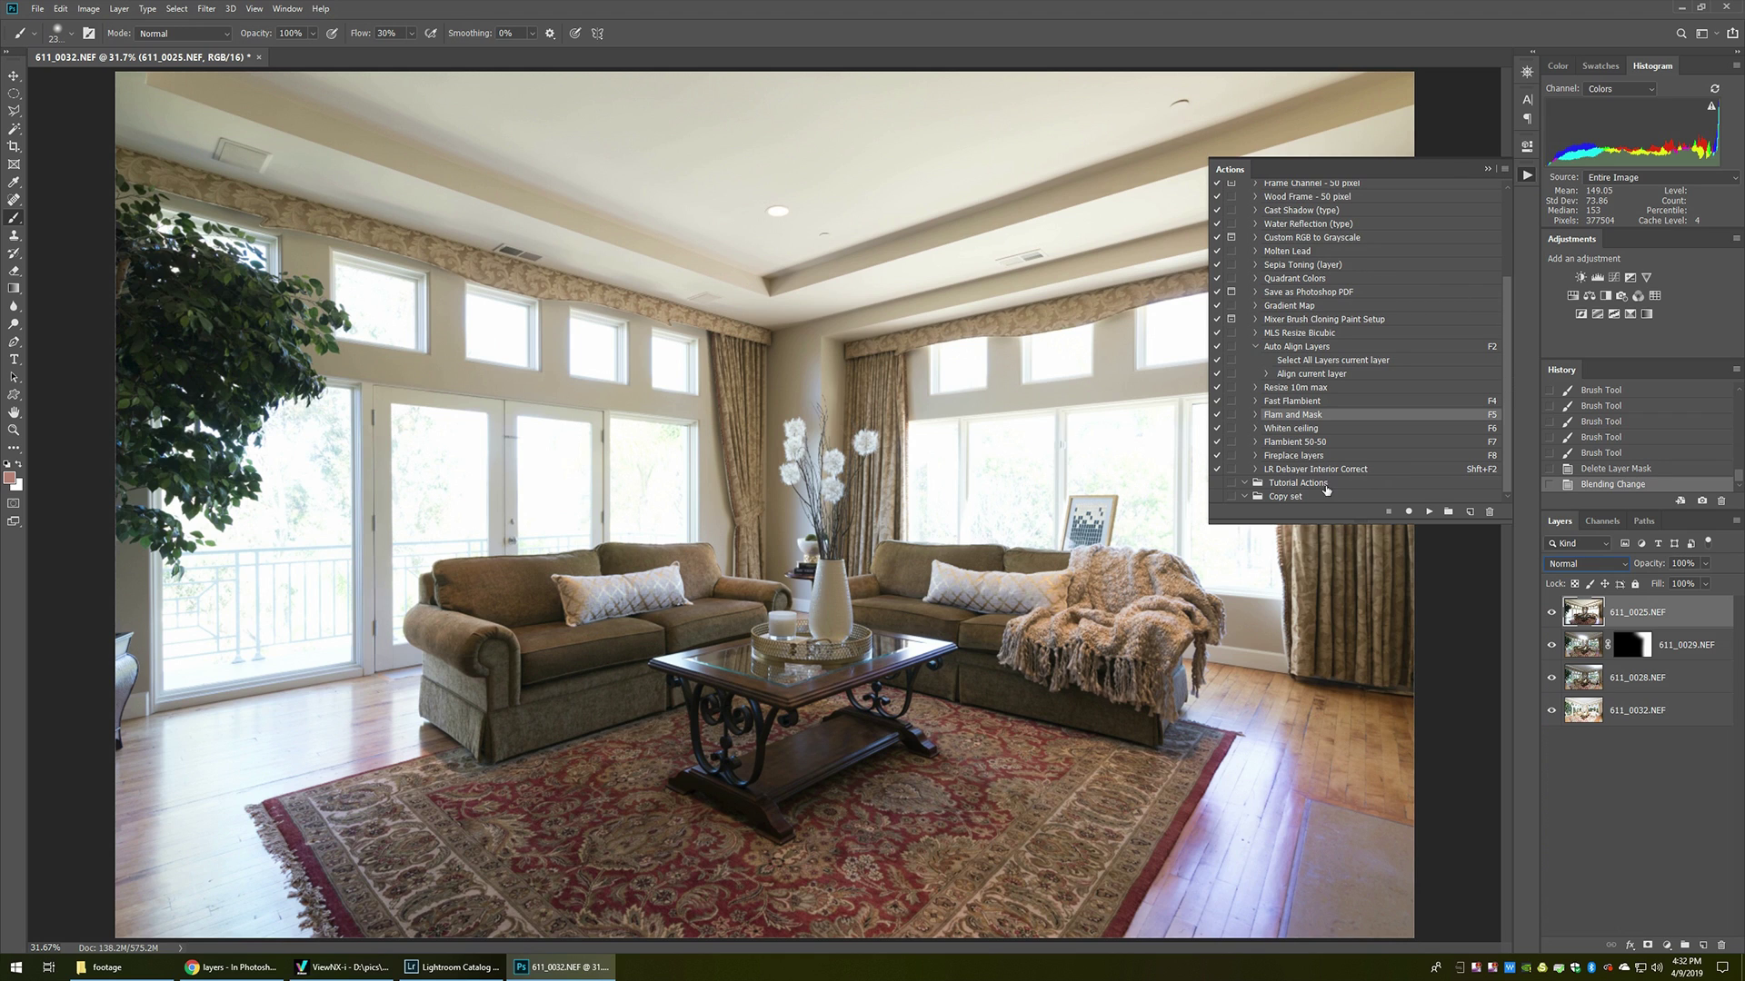
pyautogui.click(1318, 485)
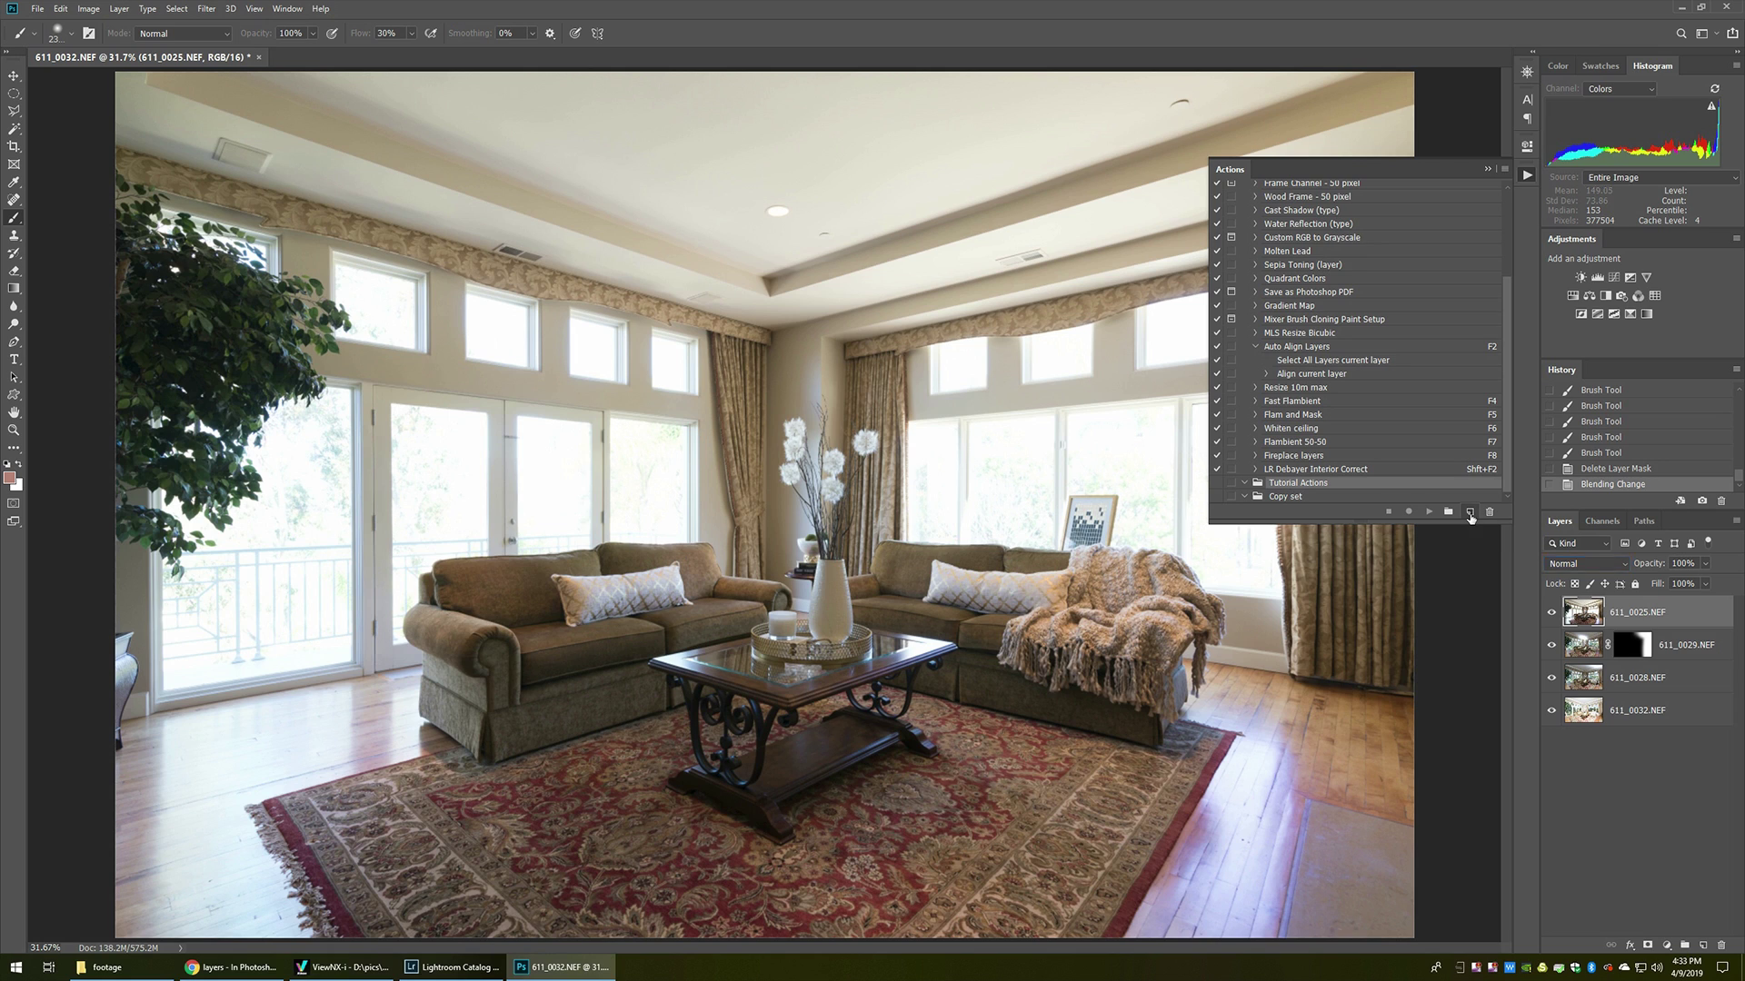
pyautogui.click(1470, 514)
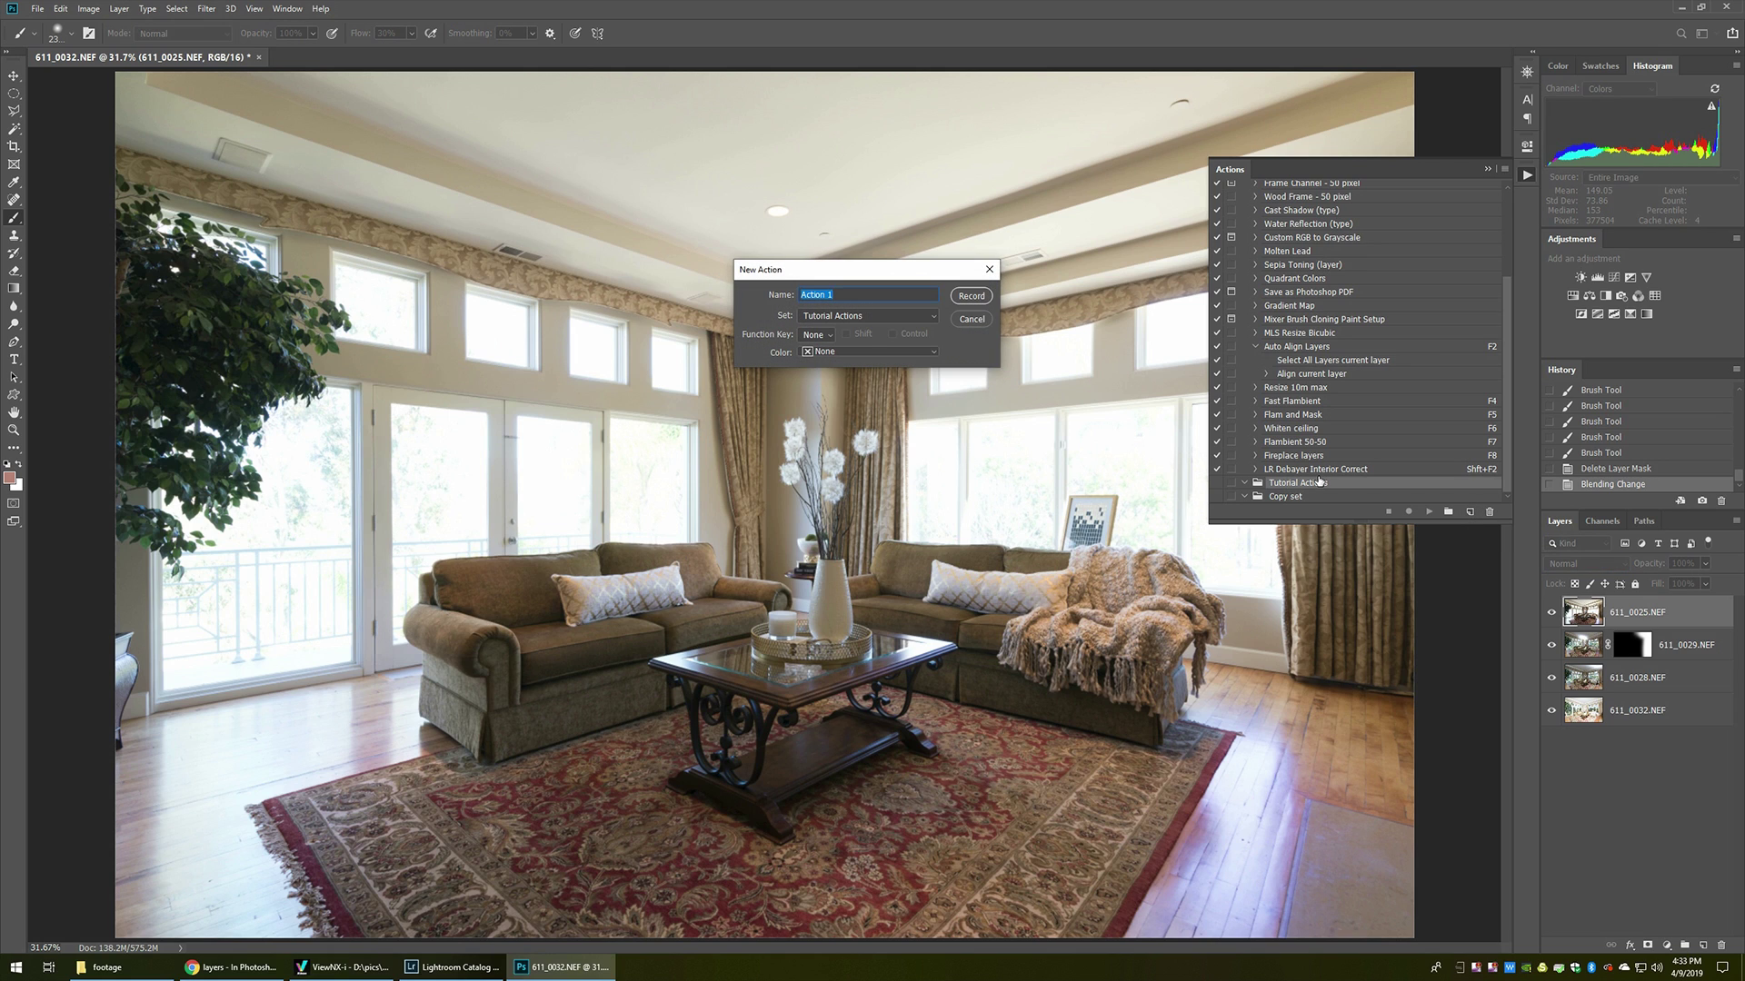
# Step: Name the new action Amb Lum, assign Ctrl+F2, and start recording
pyautogui.write('Amb Lum')
pyautogui.click(825, 342)
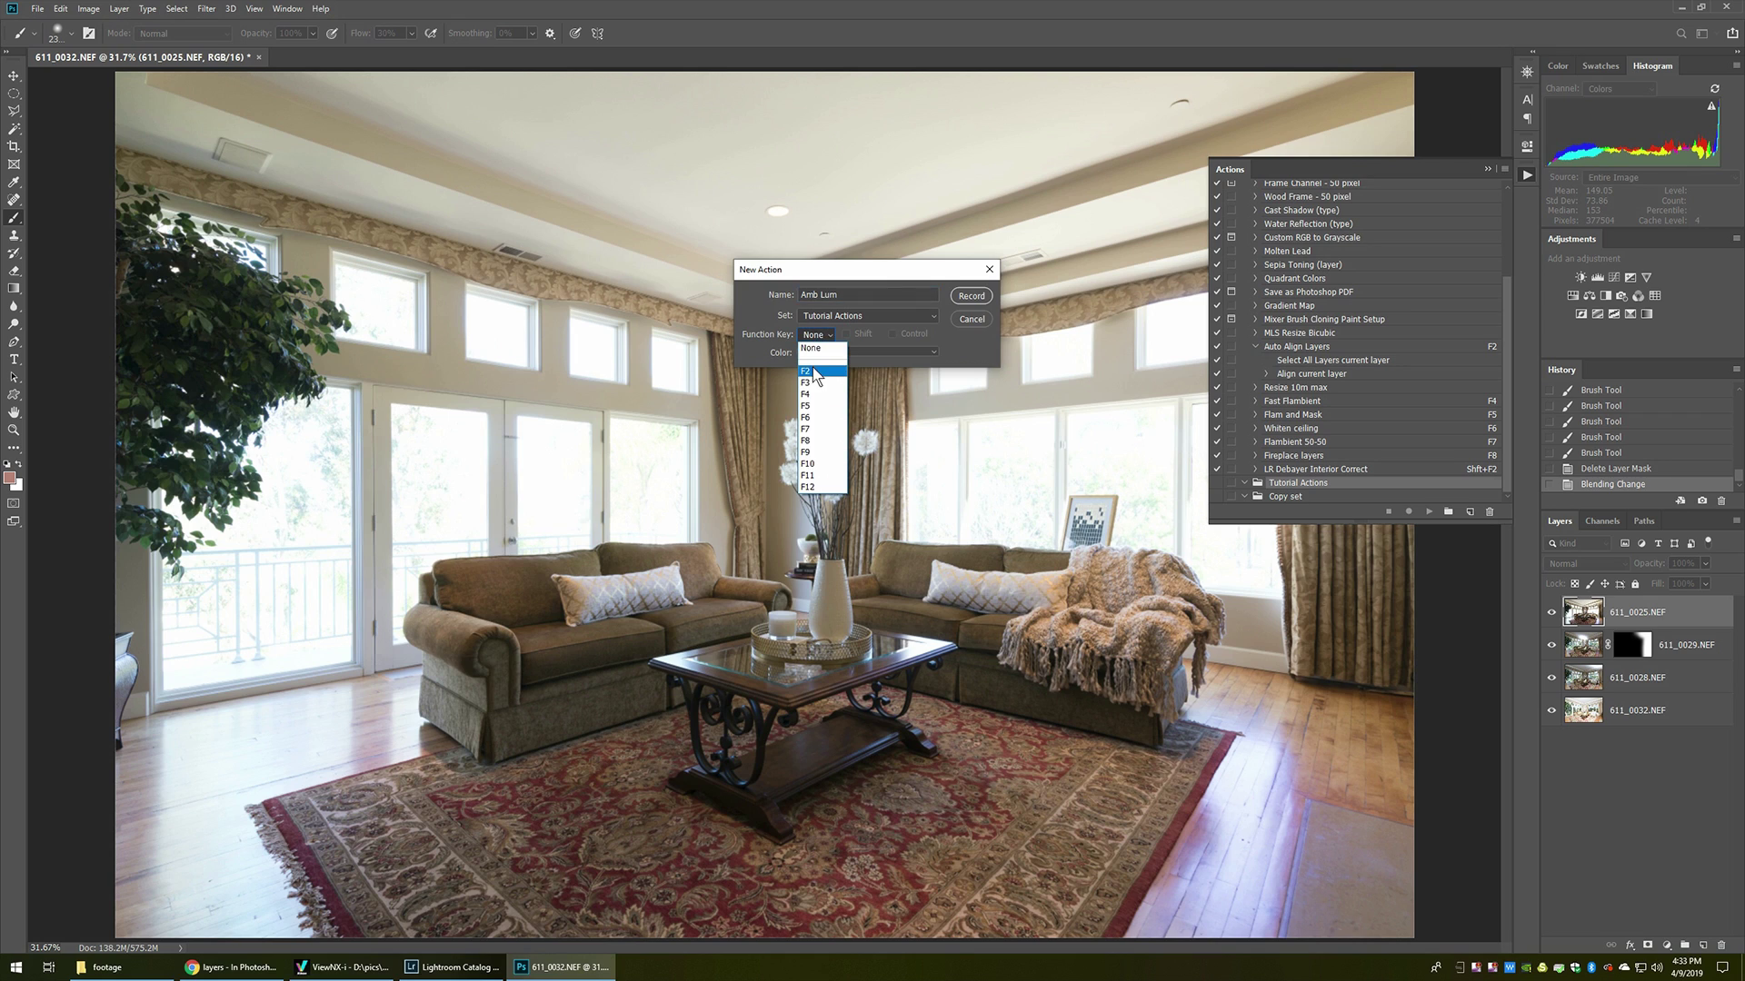
pyautogui.click(815, 372)
pyautogui.click(898, 336)
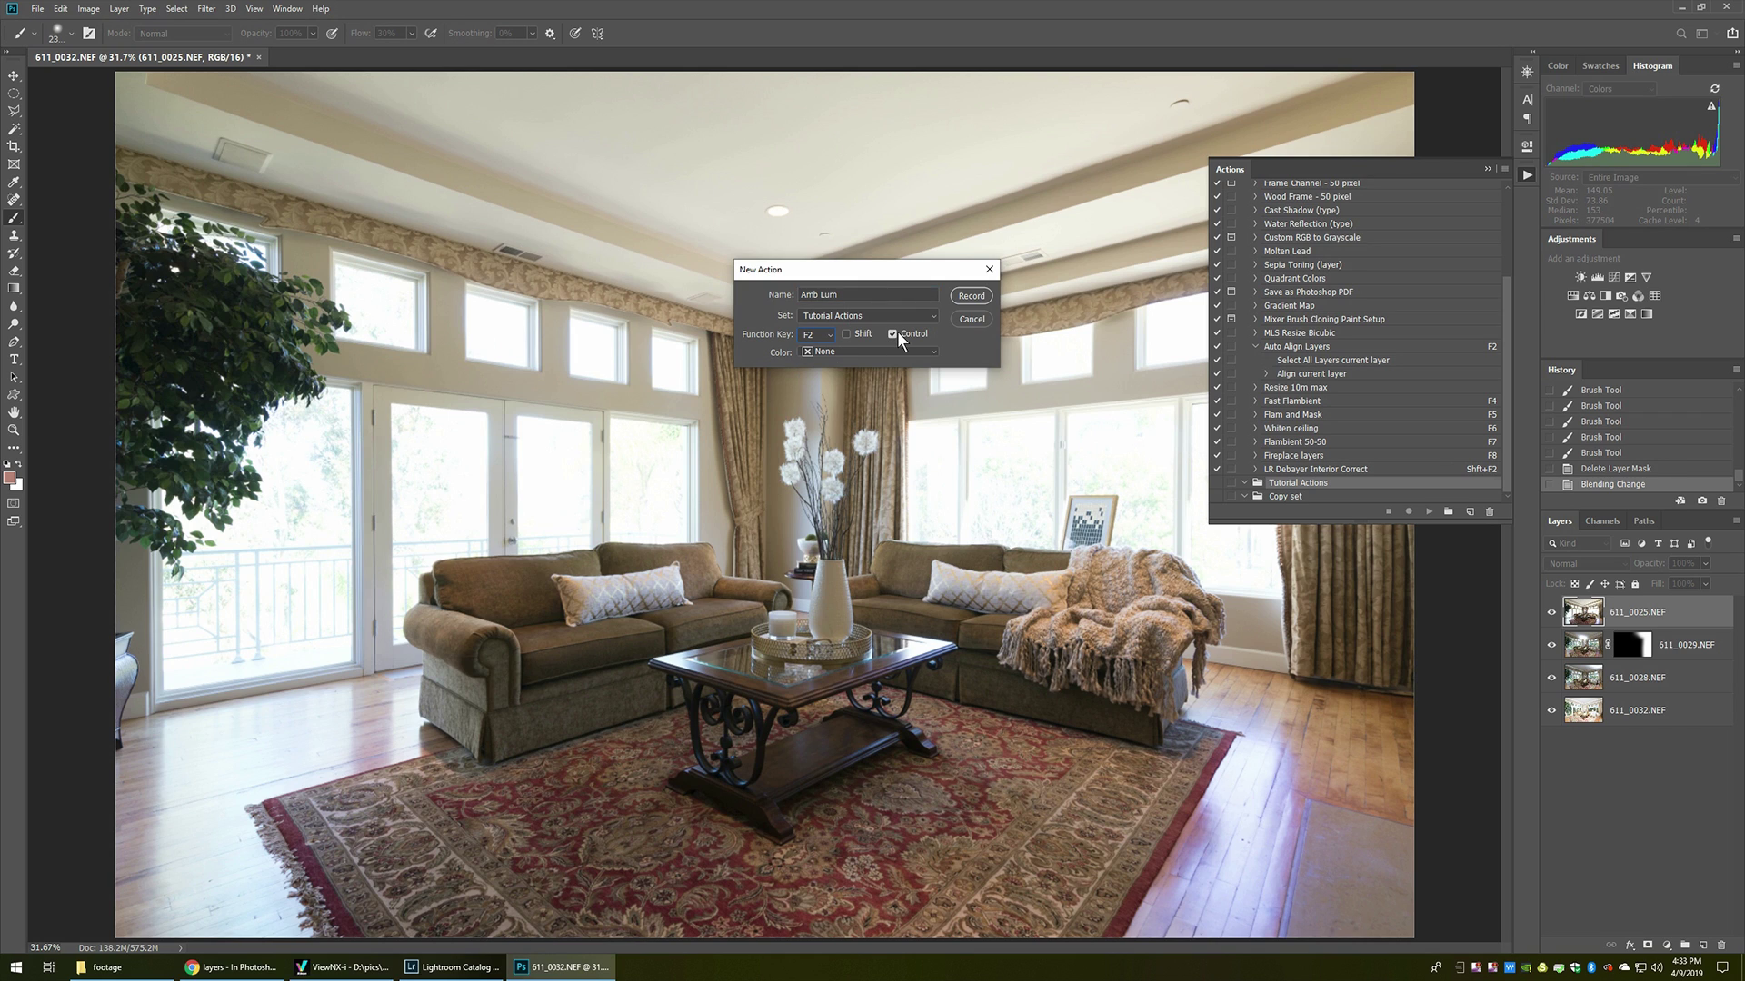
pyautogui.click(971, 297)
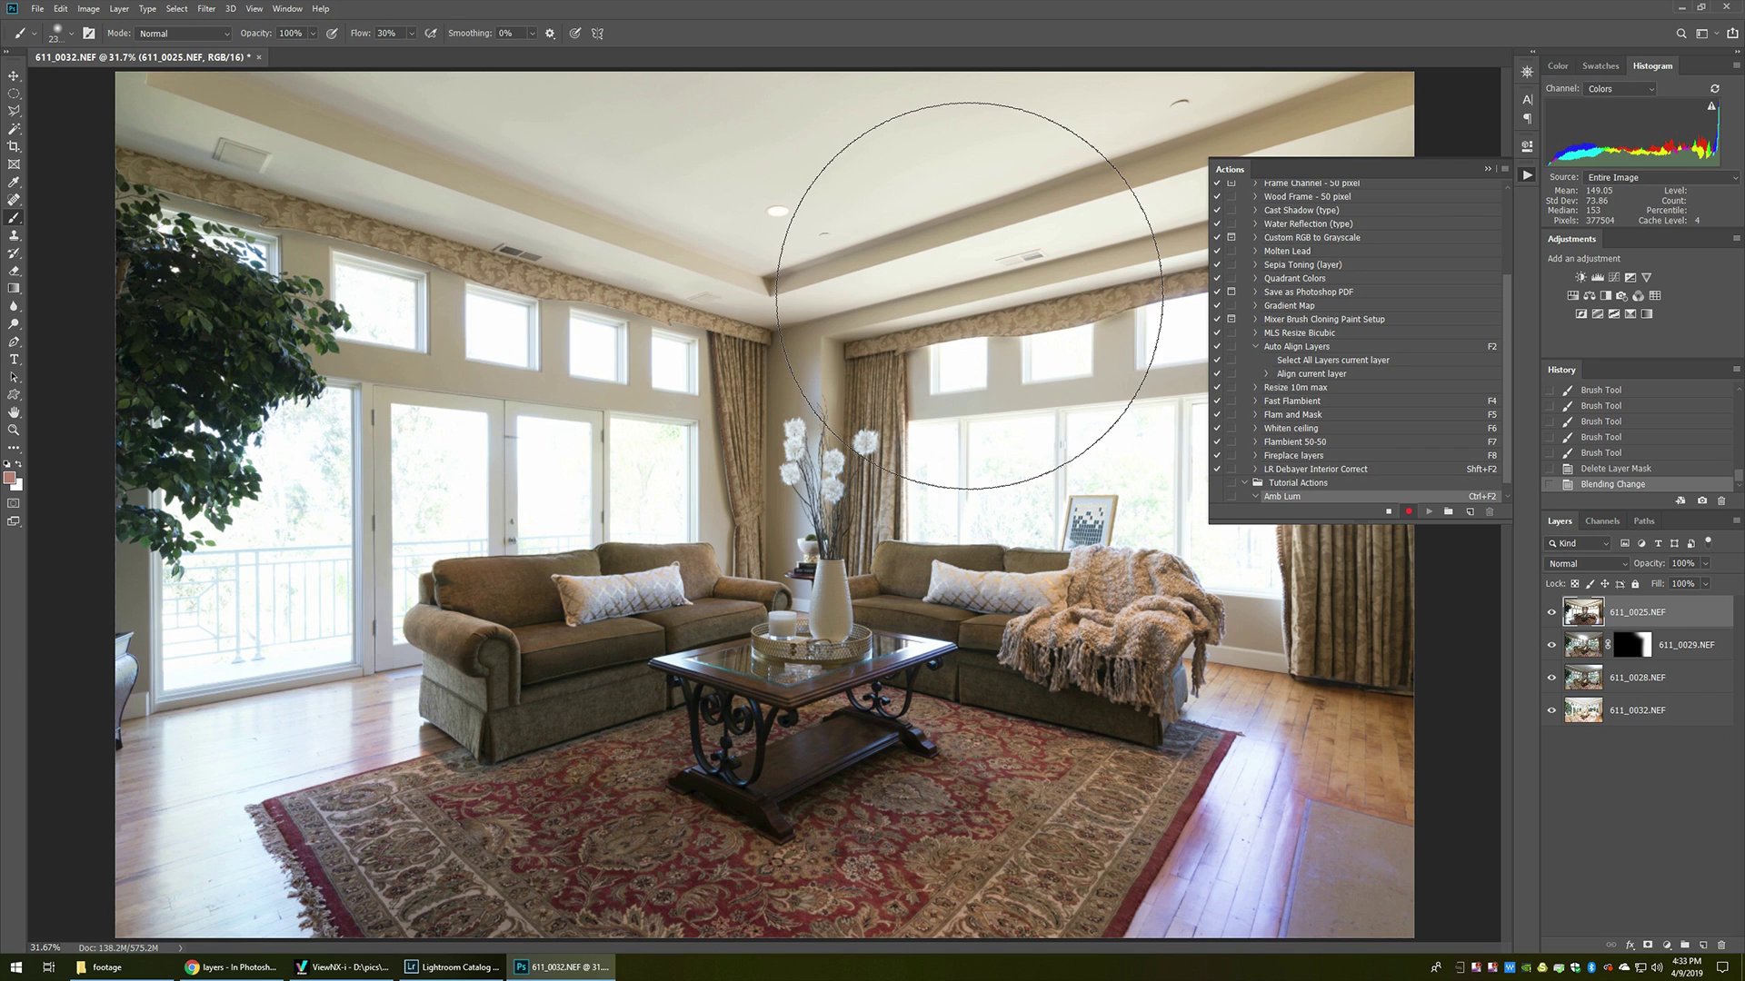
# Step: Set 611_0025 to Luminosity blending and add a Hide All mask while recording
pyautogui.click(1597, 559)
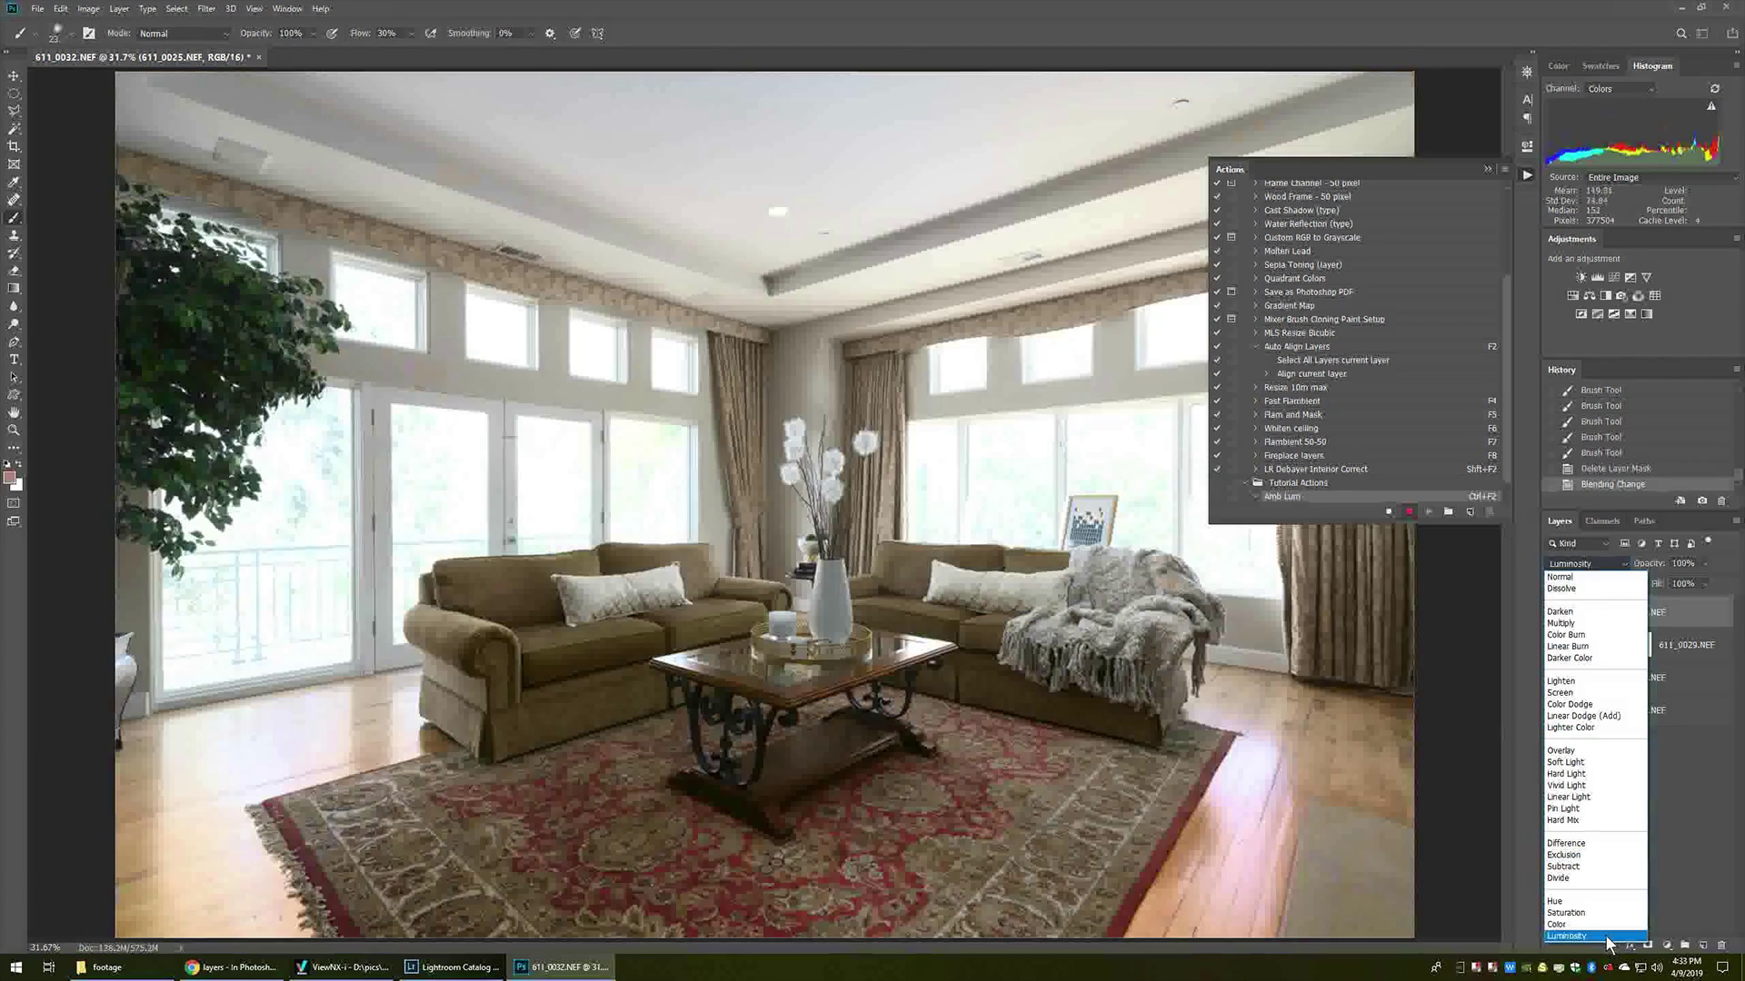
pyautogui.click(1608, 944)
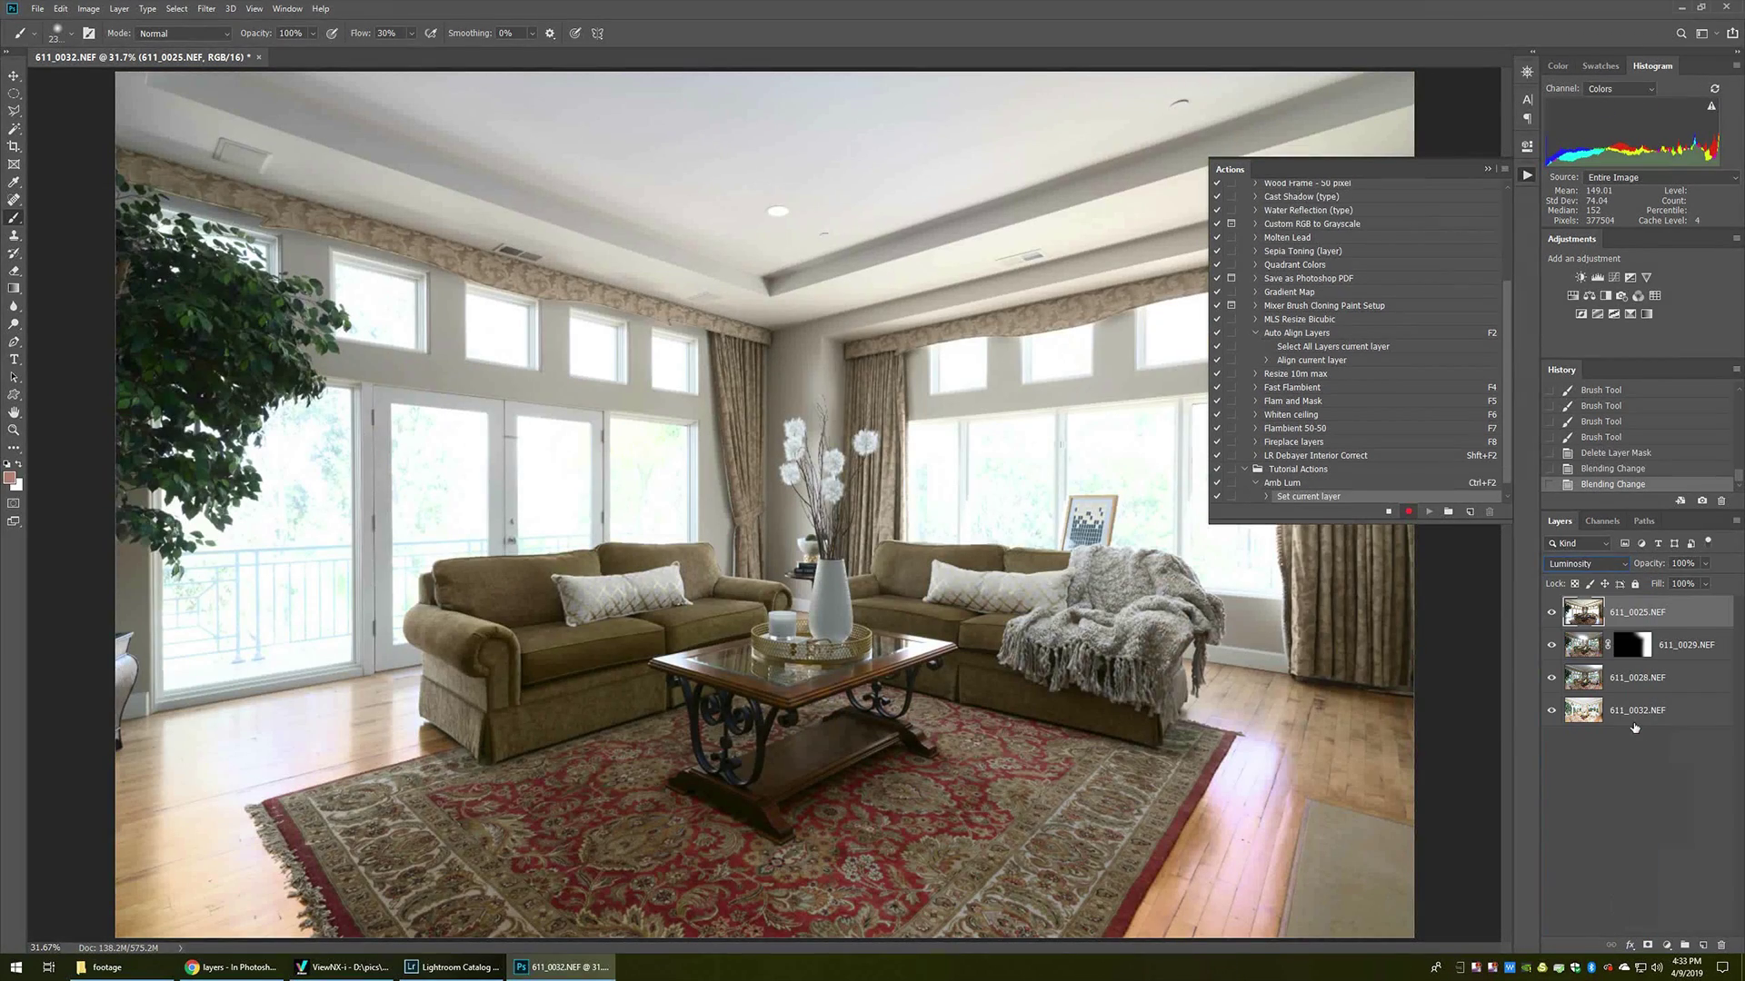
pyautogui.hotkey('alt', 'l')
pyautogui.press('m')
pyautogui.press('h')
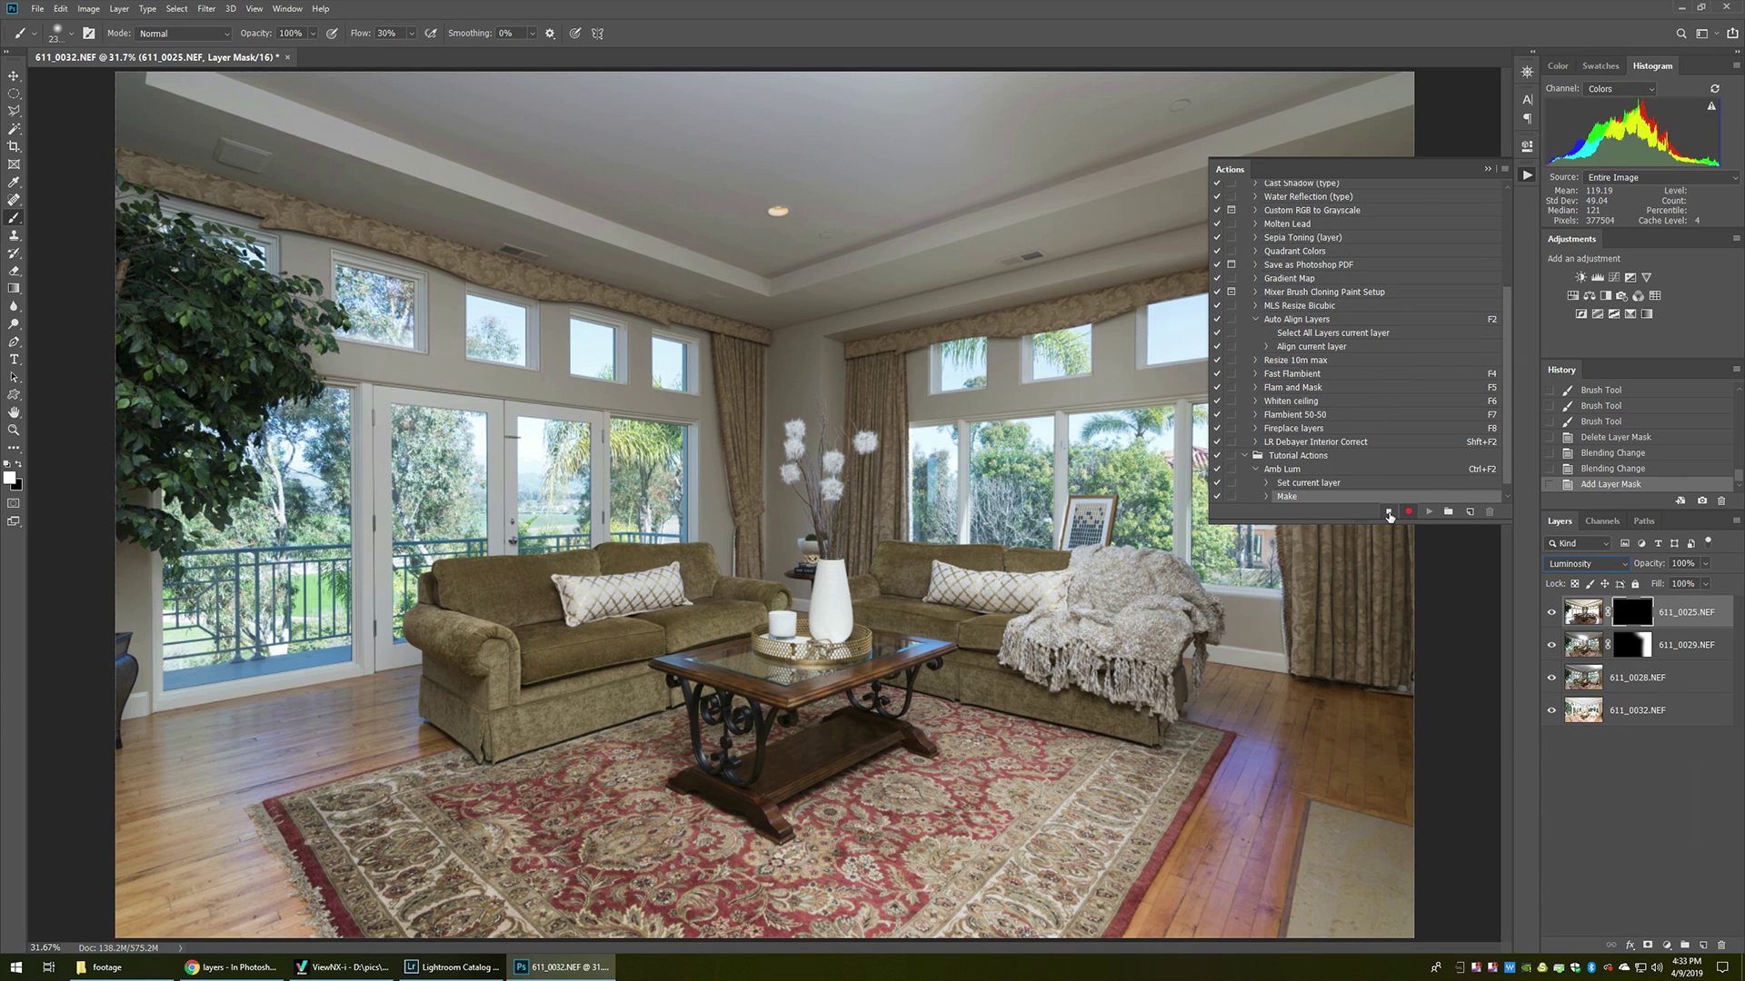
# Step: Stop recording, select the Amb Lum action, and bring up 611_0025's mask options
pyautogui.click(1389, 513)
pyautogui.click(1299, 470)
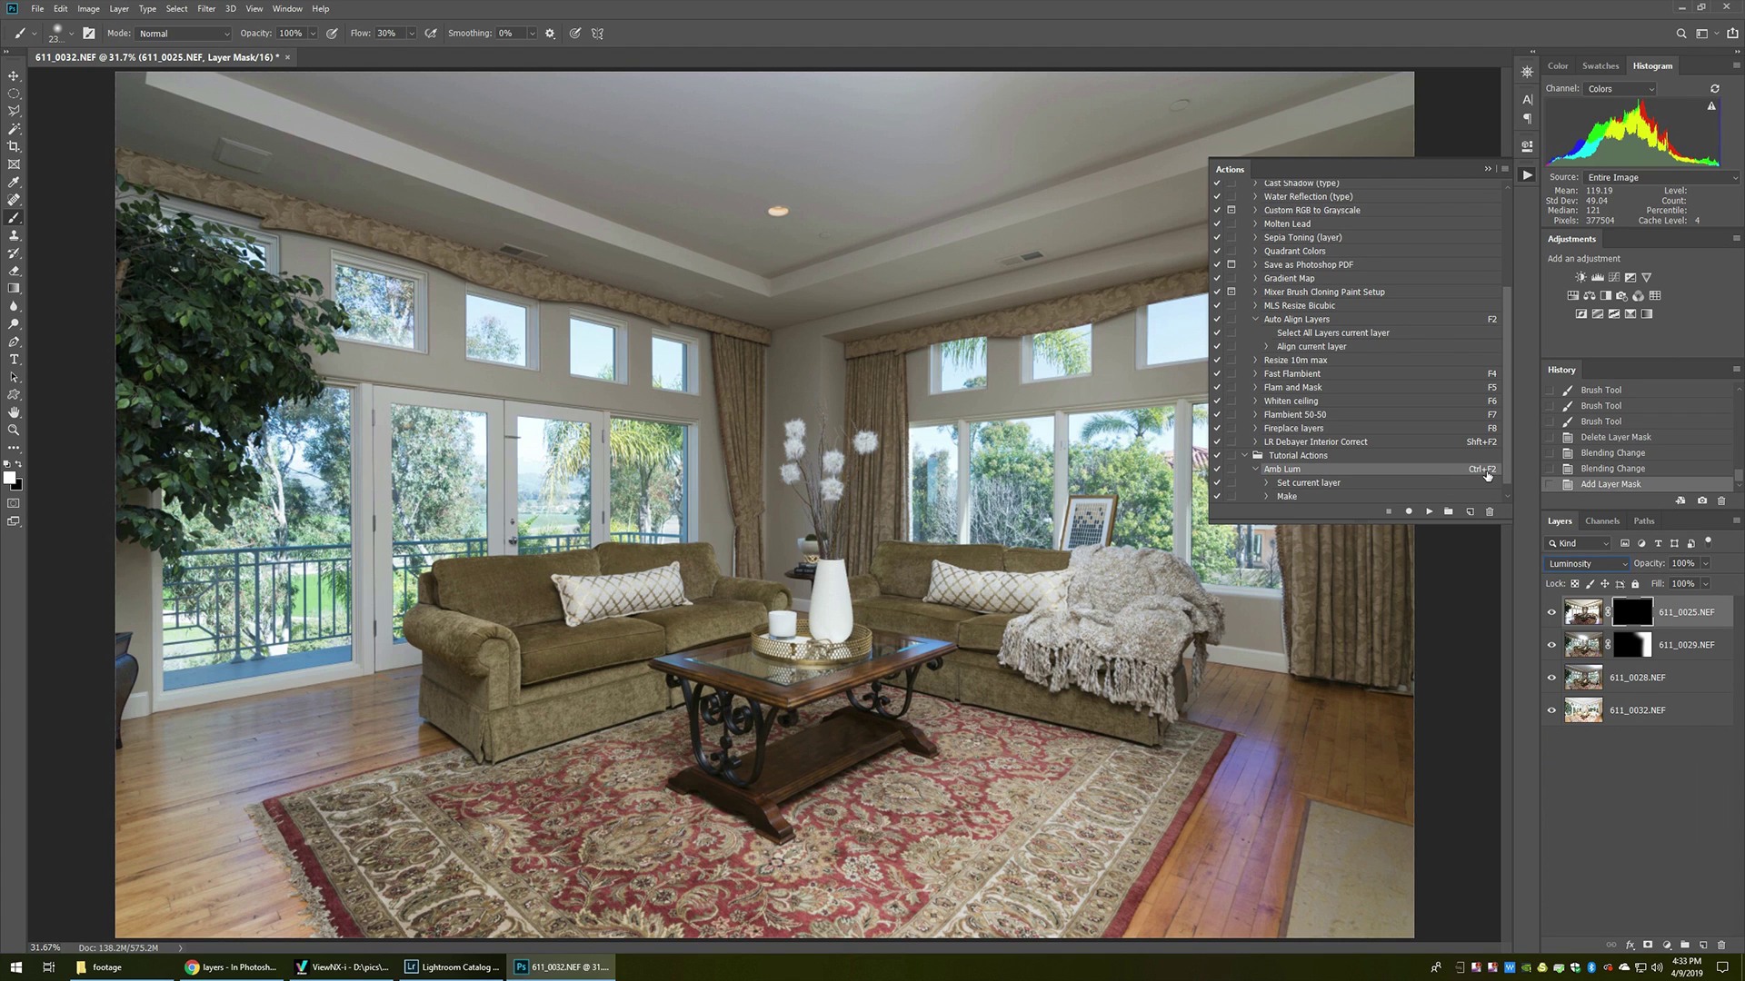
pyautogui.rightClick(1641, 620)
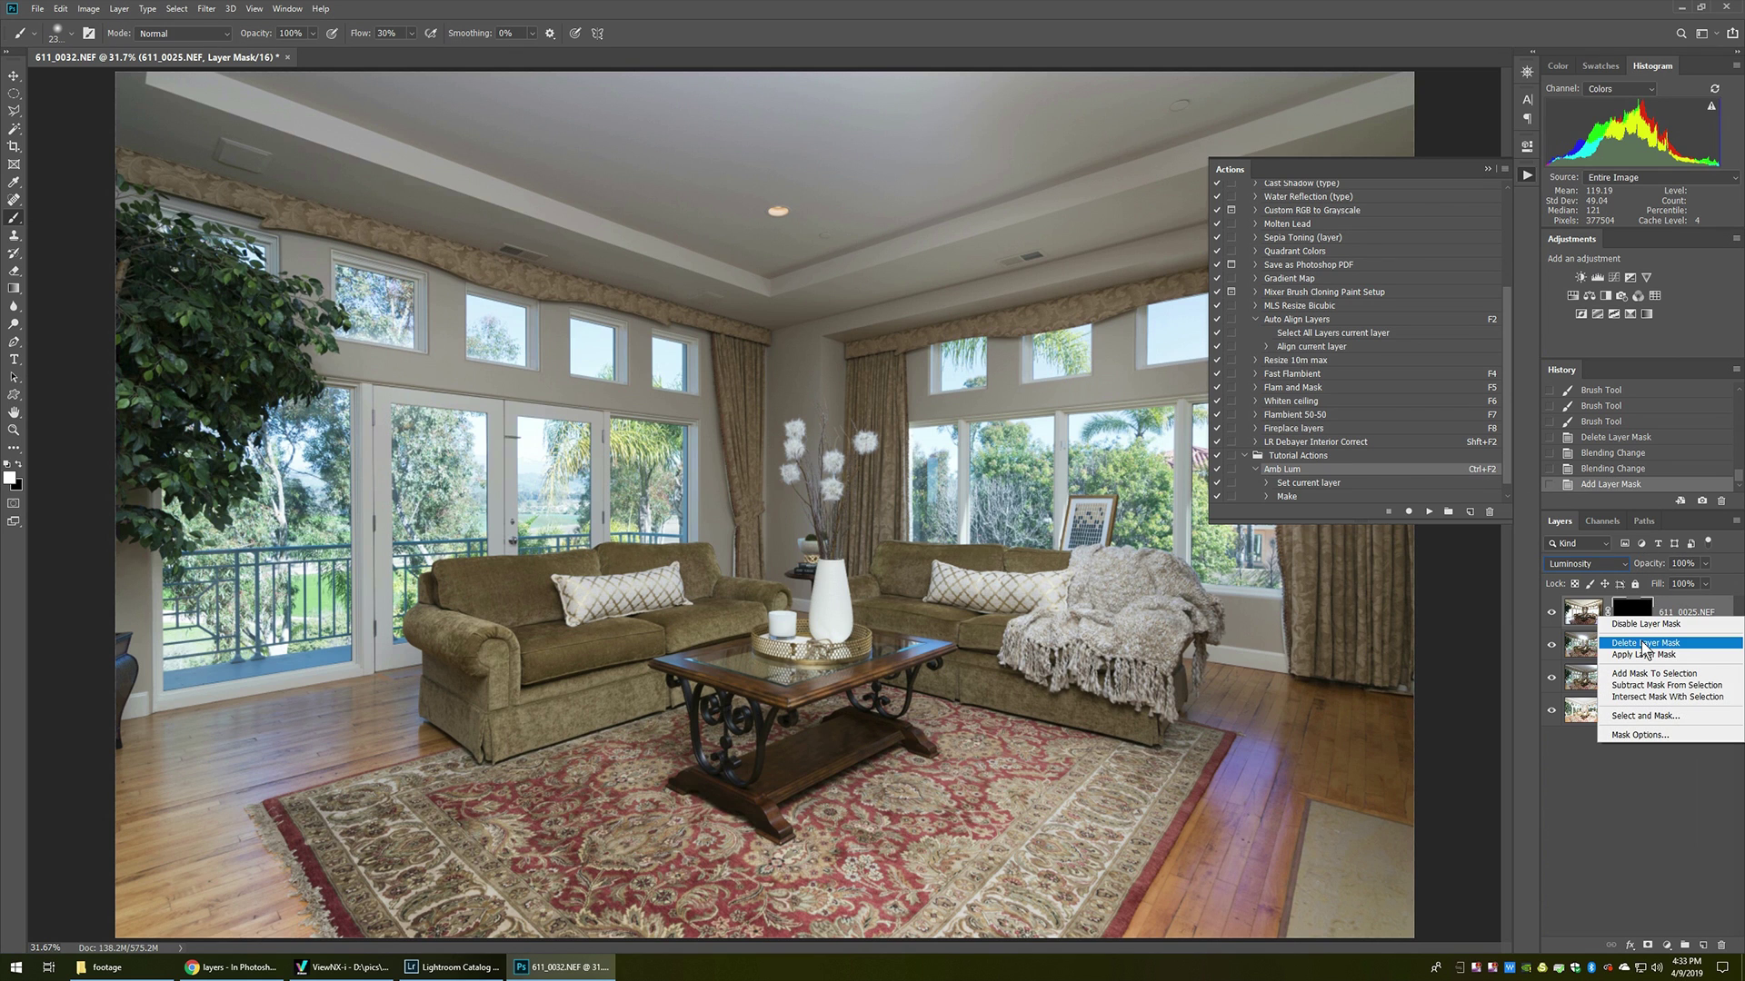
# Step: Delete 611_0025's mask, reset it to Normal, then play Amb Lum to reapply both
pyautogui.click(1645, 645)
pyautogui.click(1590, 565)
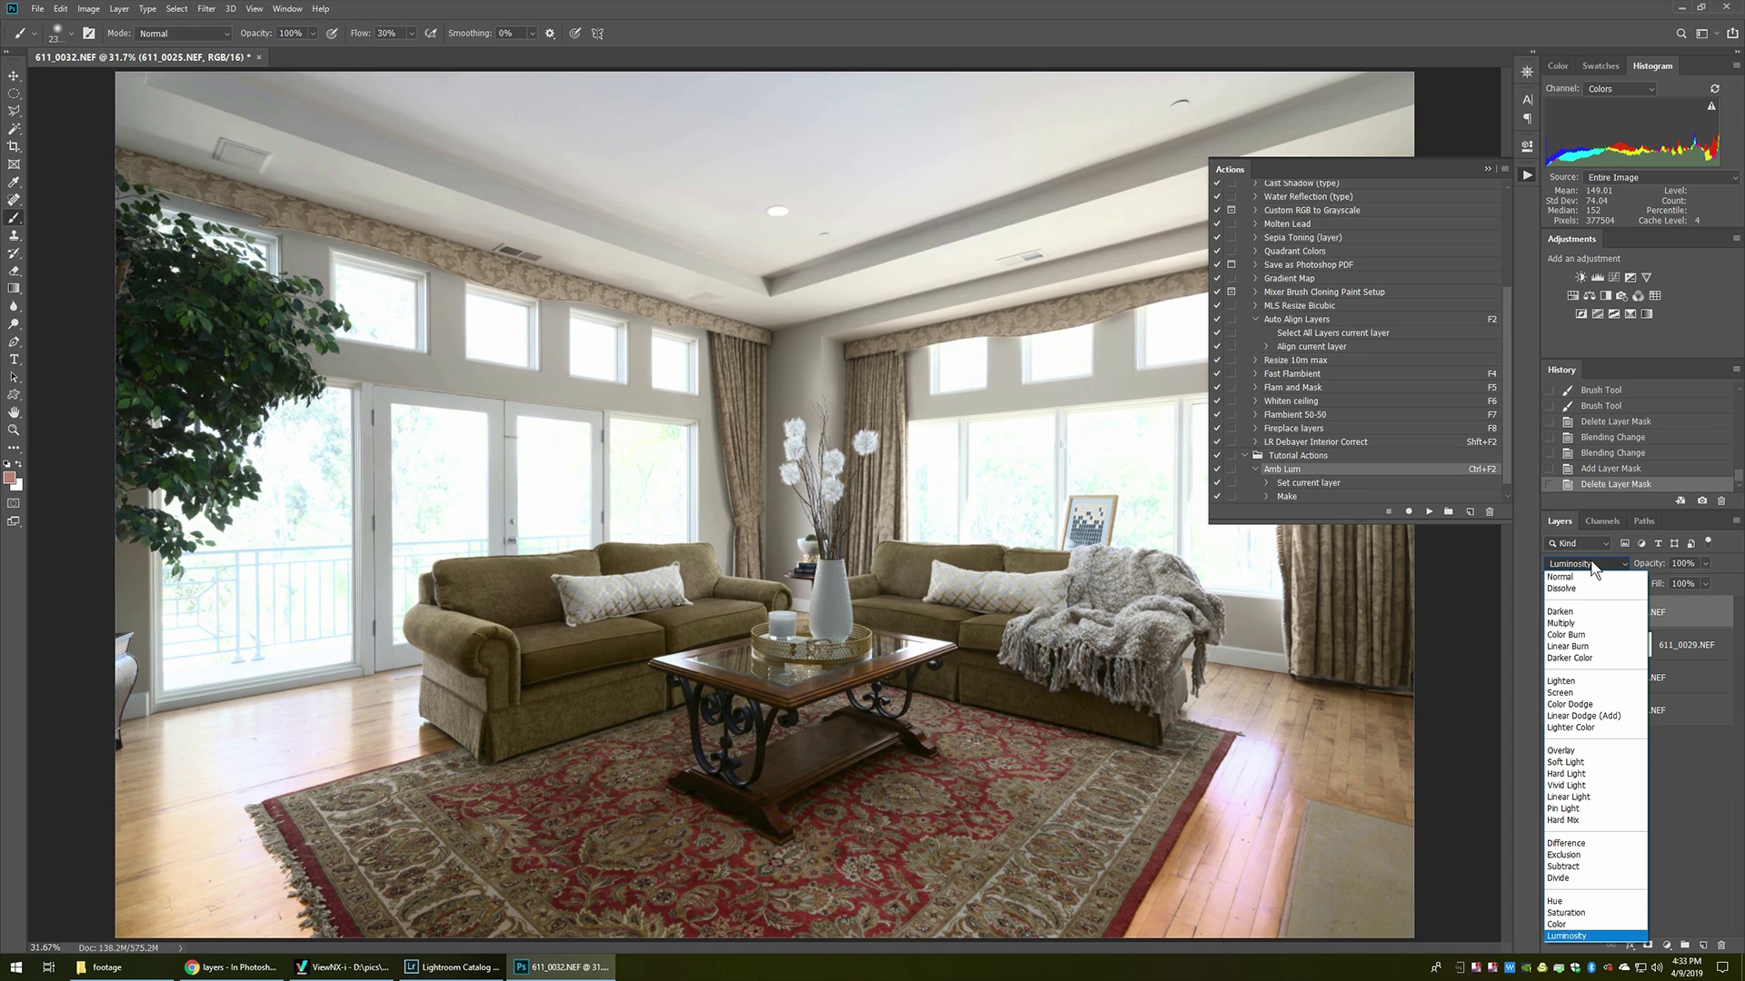
pyautogui.click(1590, 576)
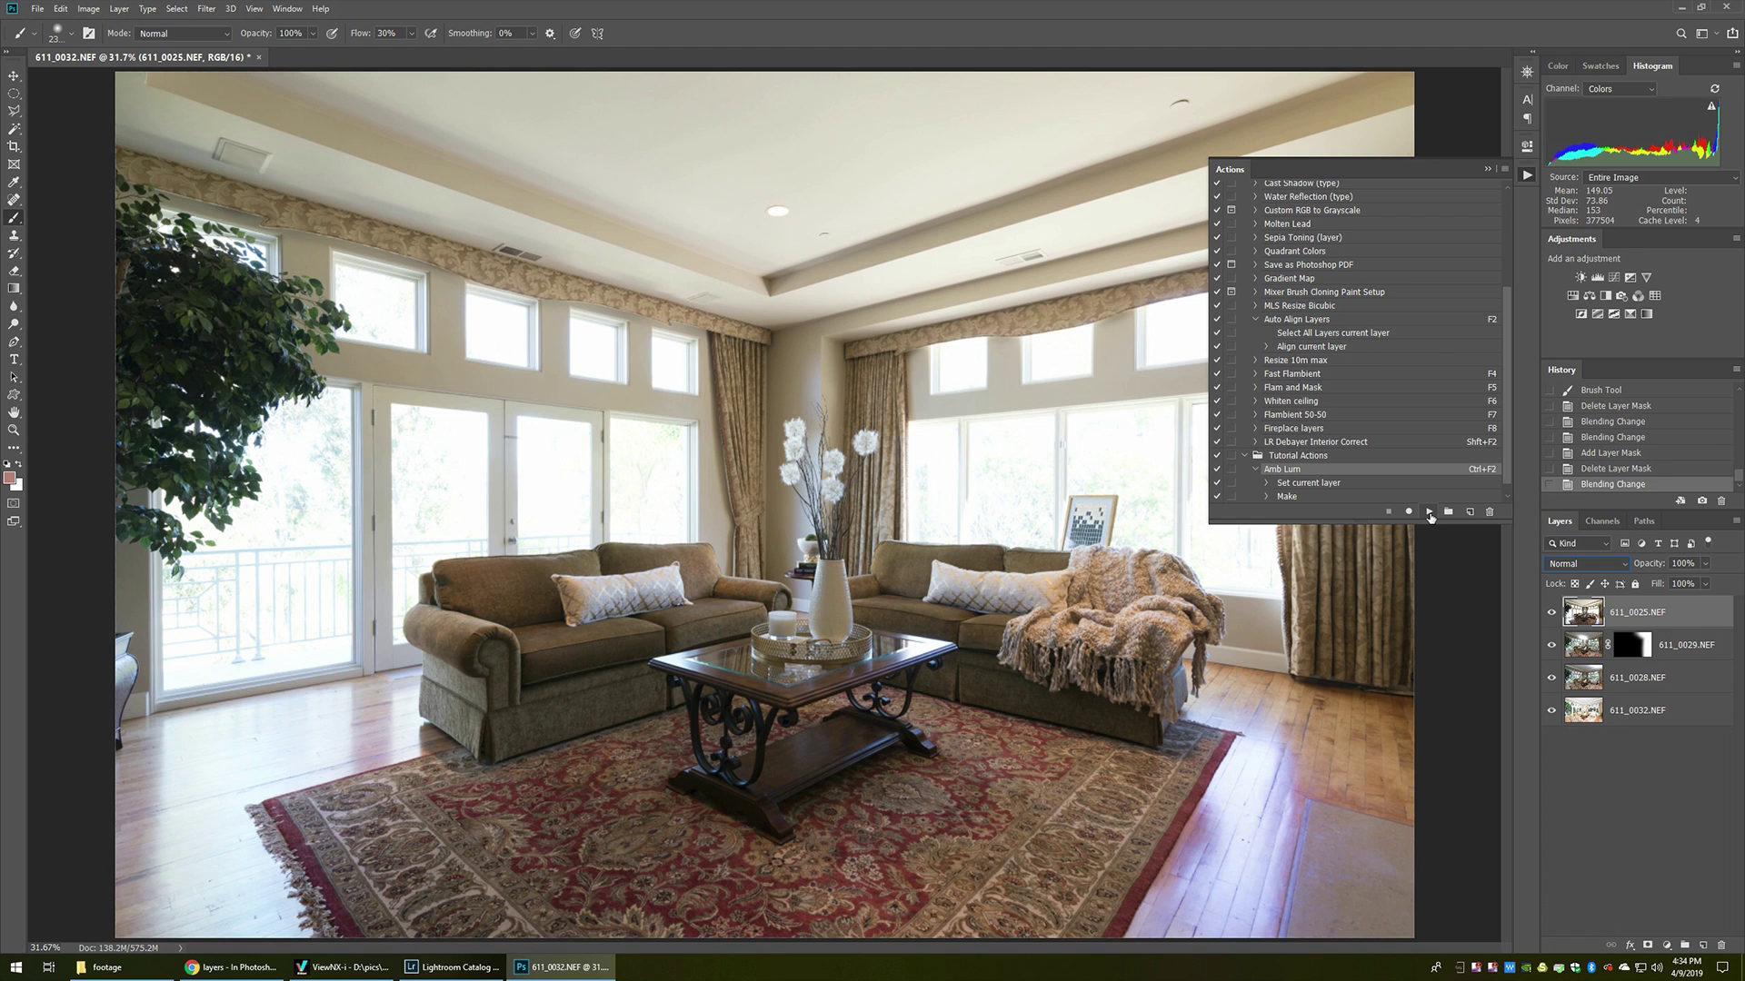
pyautogui.click(1430, 514)
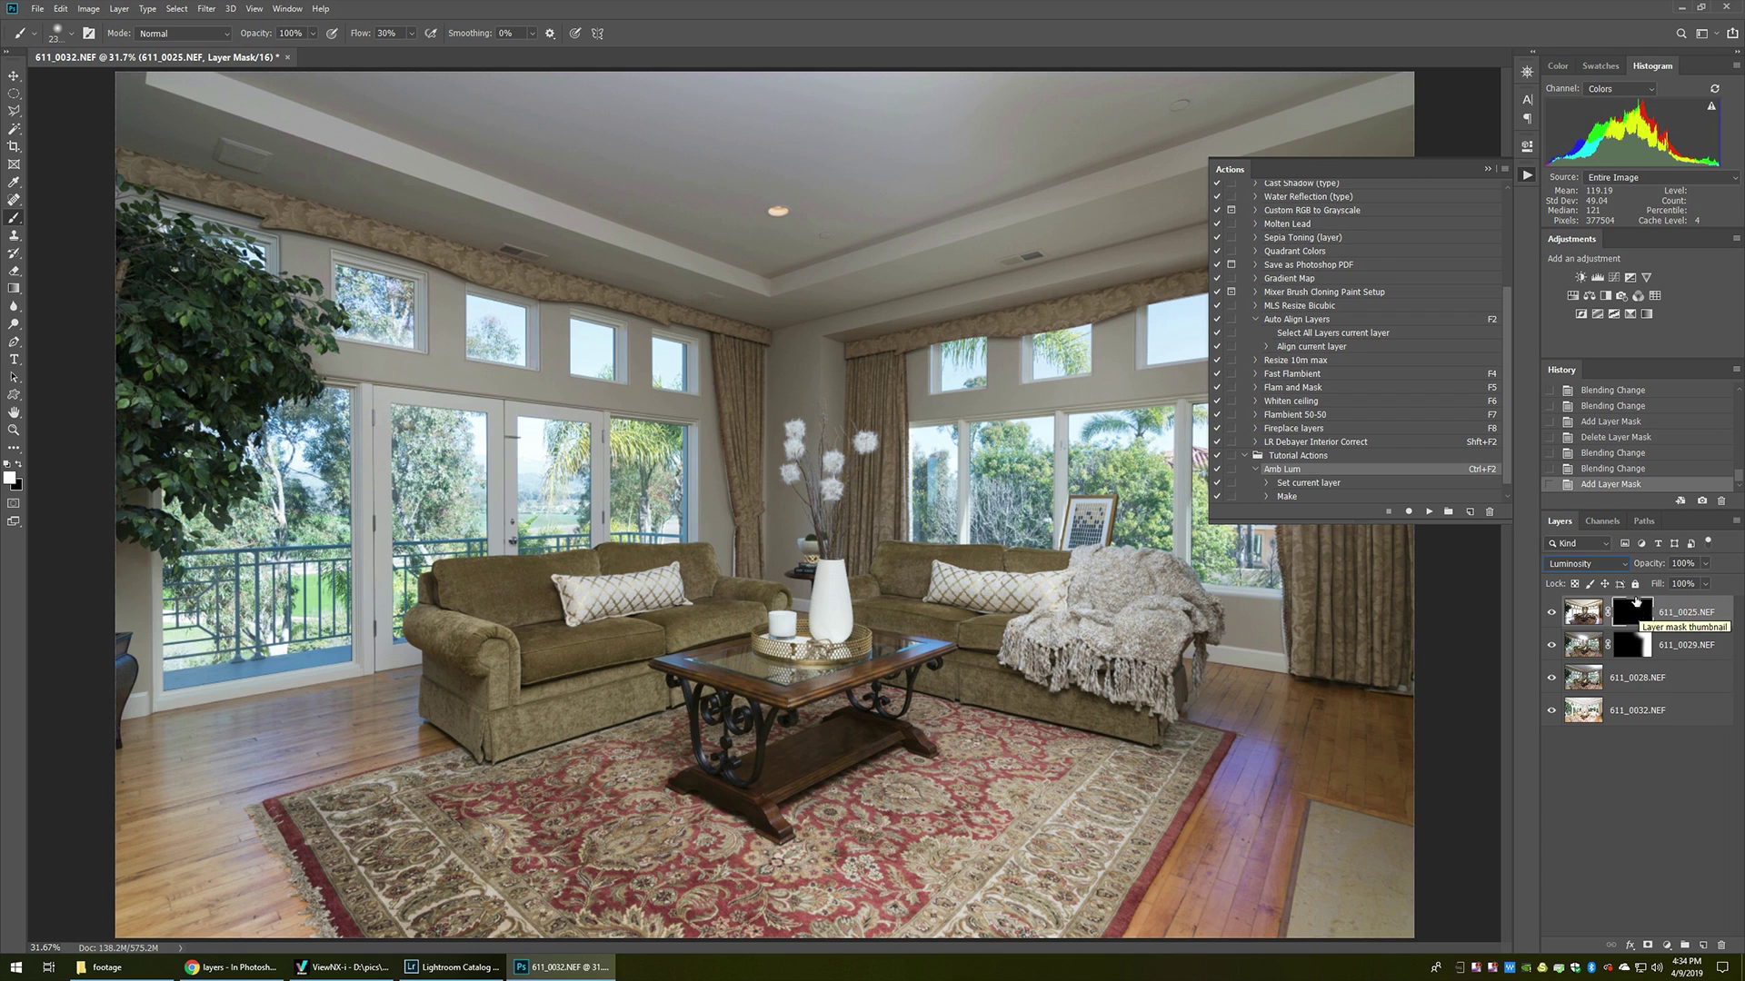
# Step: Paint white into 611_0025's mask over the ceiling, table, sofa, rug, furniture and lower-left floor
pyautogui.click(1487, 170)
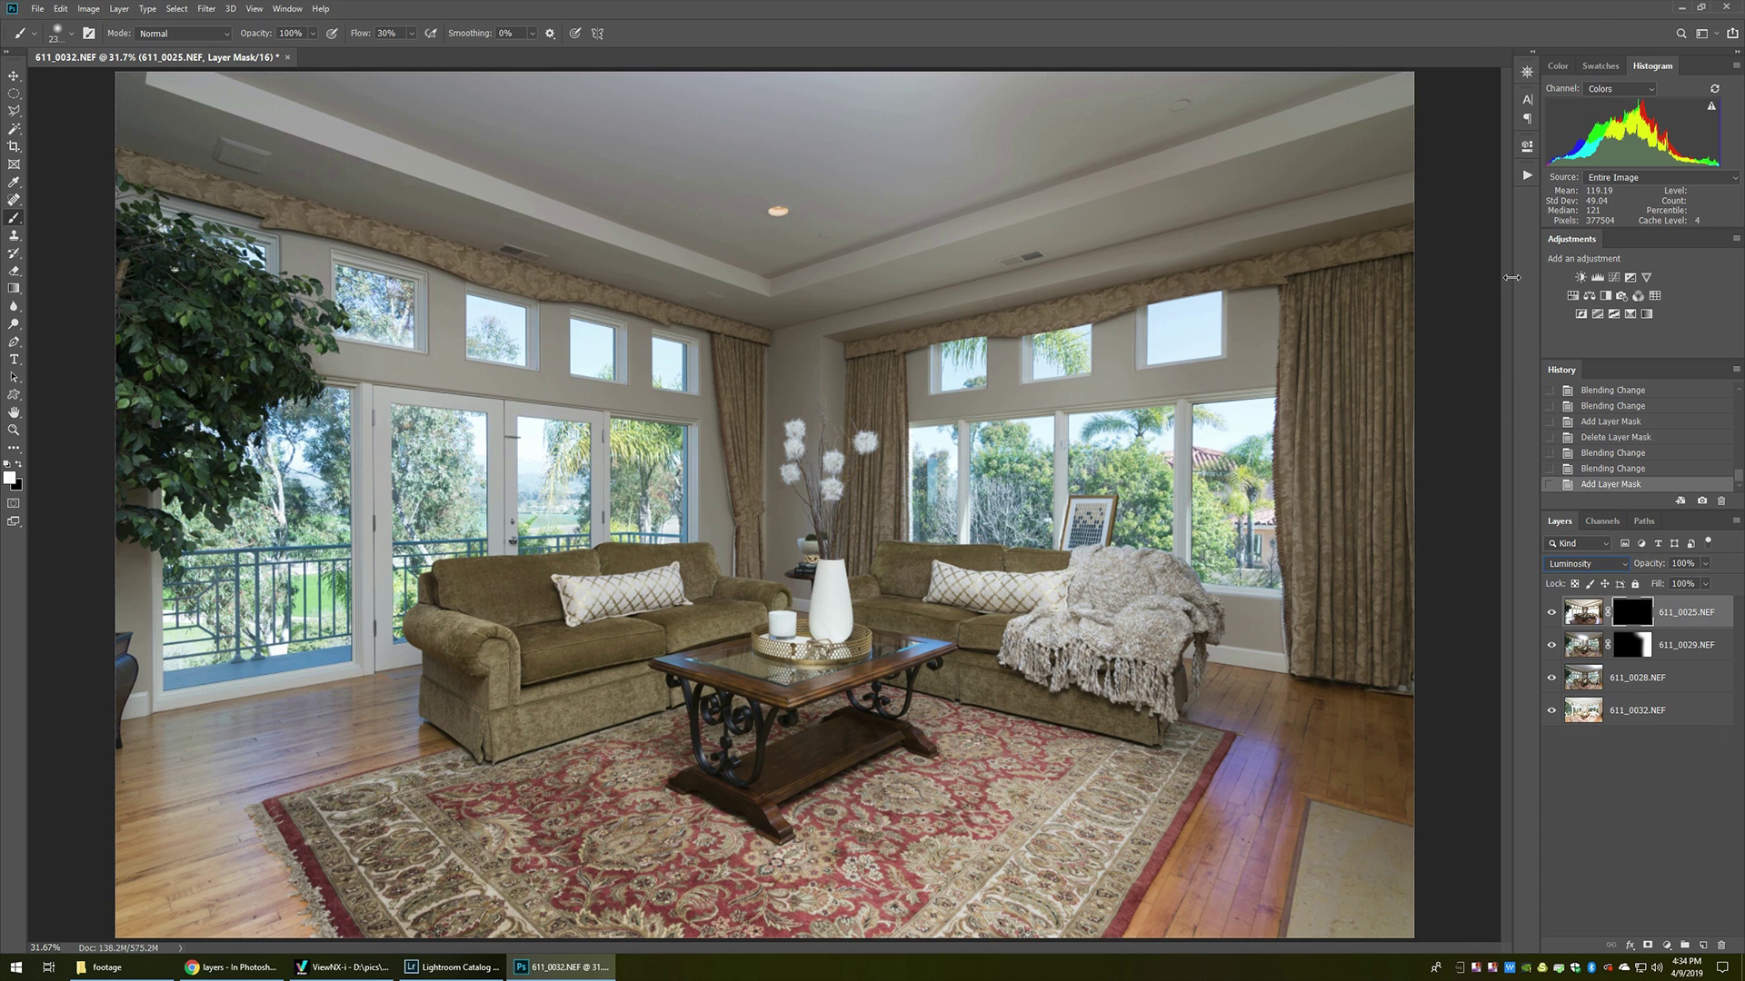
pyautogui.hotkey('ctrl', '-')
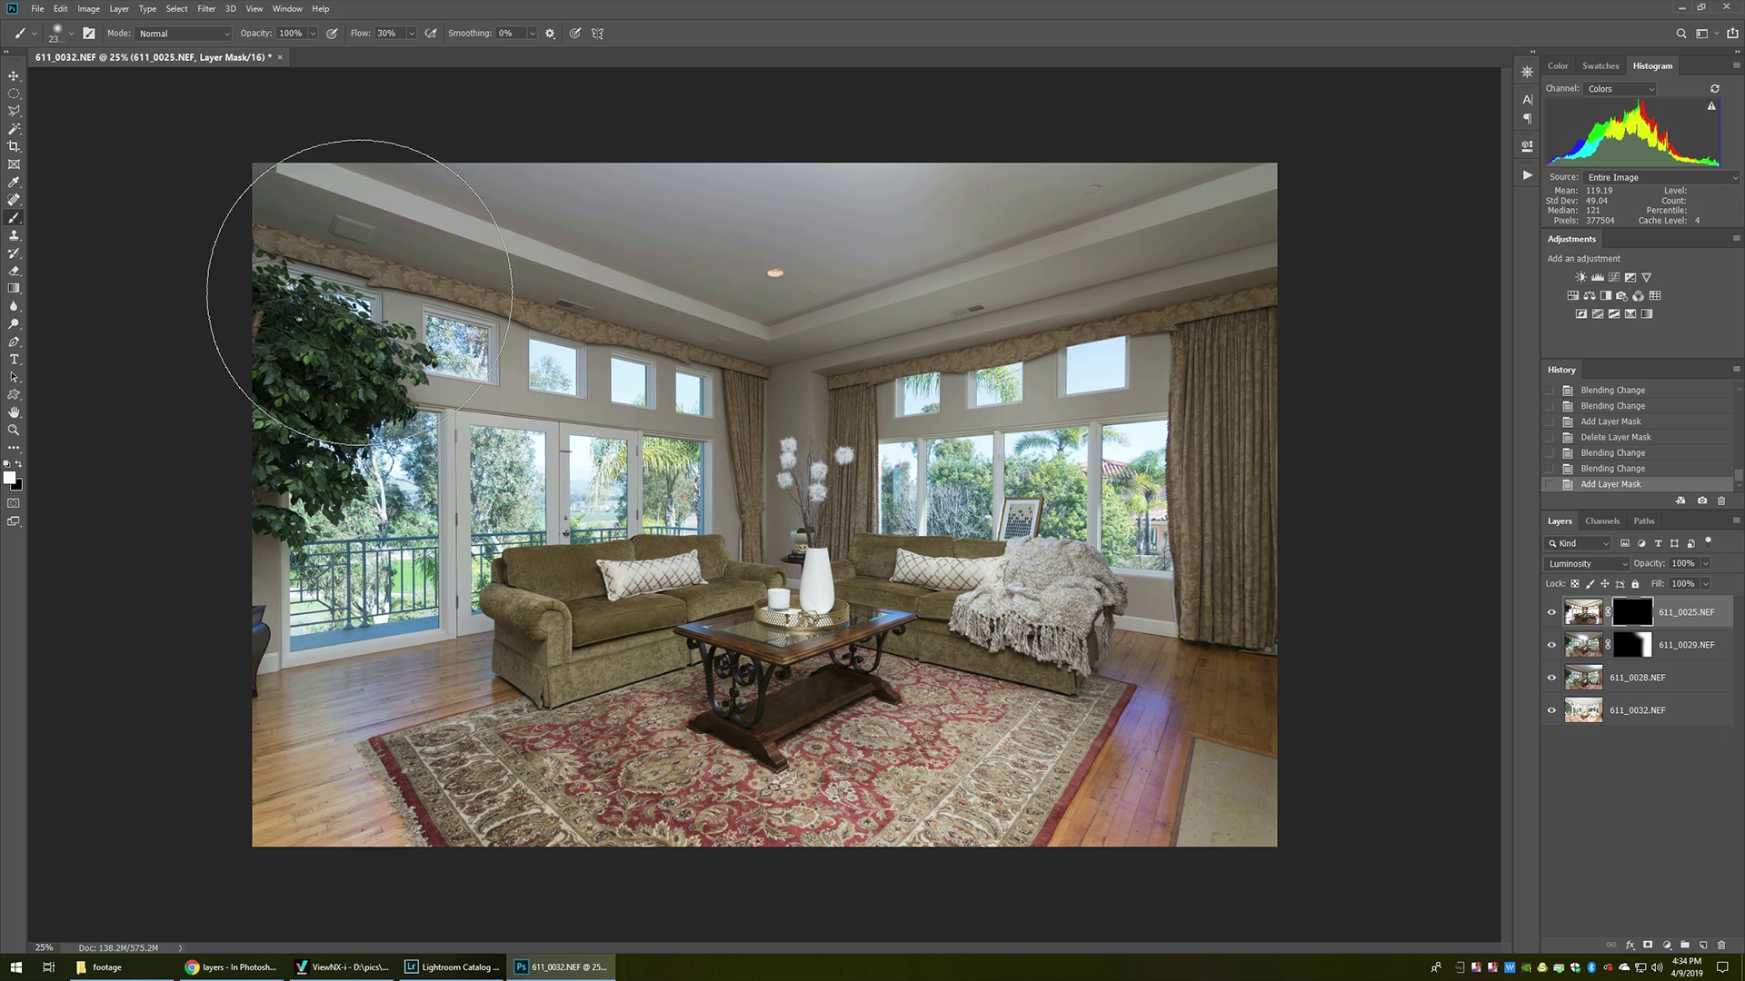
pyautogui.moveTo(339, 273)
pyautogui.mouseDown()
pyautogui.moveTo(845, 259)
pyautogui.moveTo(1109, 215)
pyautogui.moveTo(1227, 222)
pyautogui.mouseUp()
pyautogui.moveTo(721, 624)
pyautogui.mouseDown()
pyautogui.moveTo(800, 636)
pyautogui.moveTo(818, 591)
pyautogui.moveTo(999, 637)
pyautogui.mouseUp()
pyautogui.moveTo(1135, 691); pyautogui.dragTo(1181, 690)
pyautogui.click(832, 747)
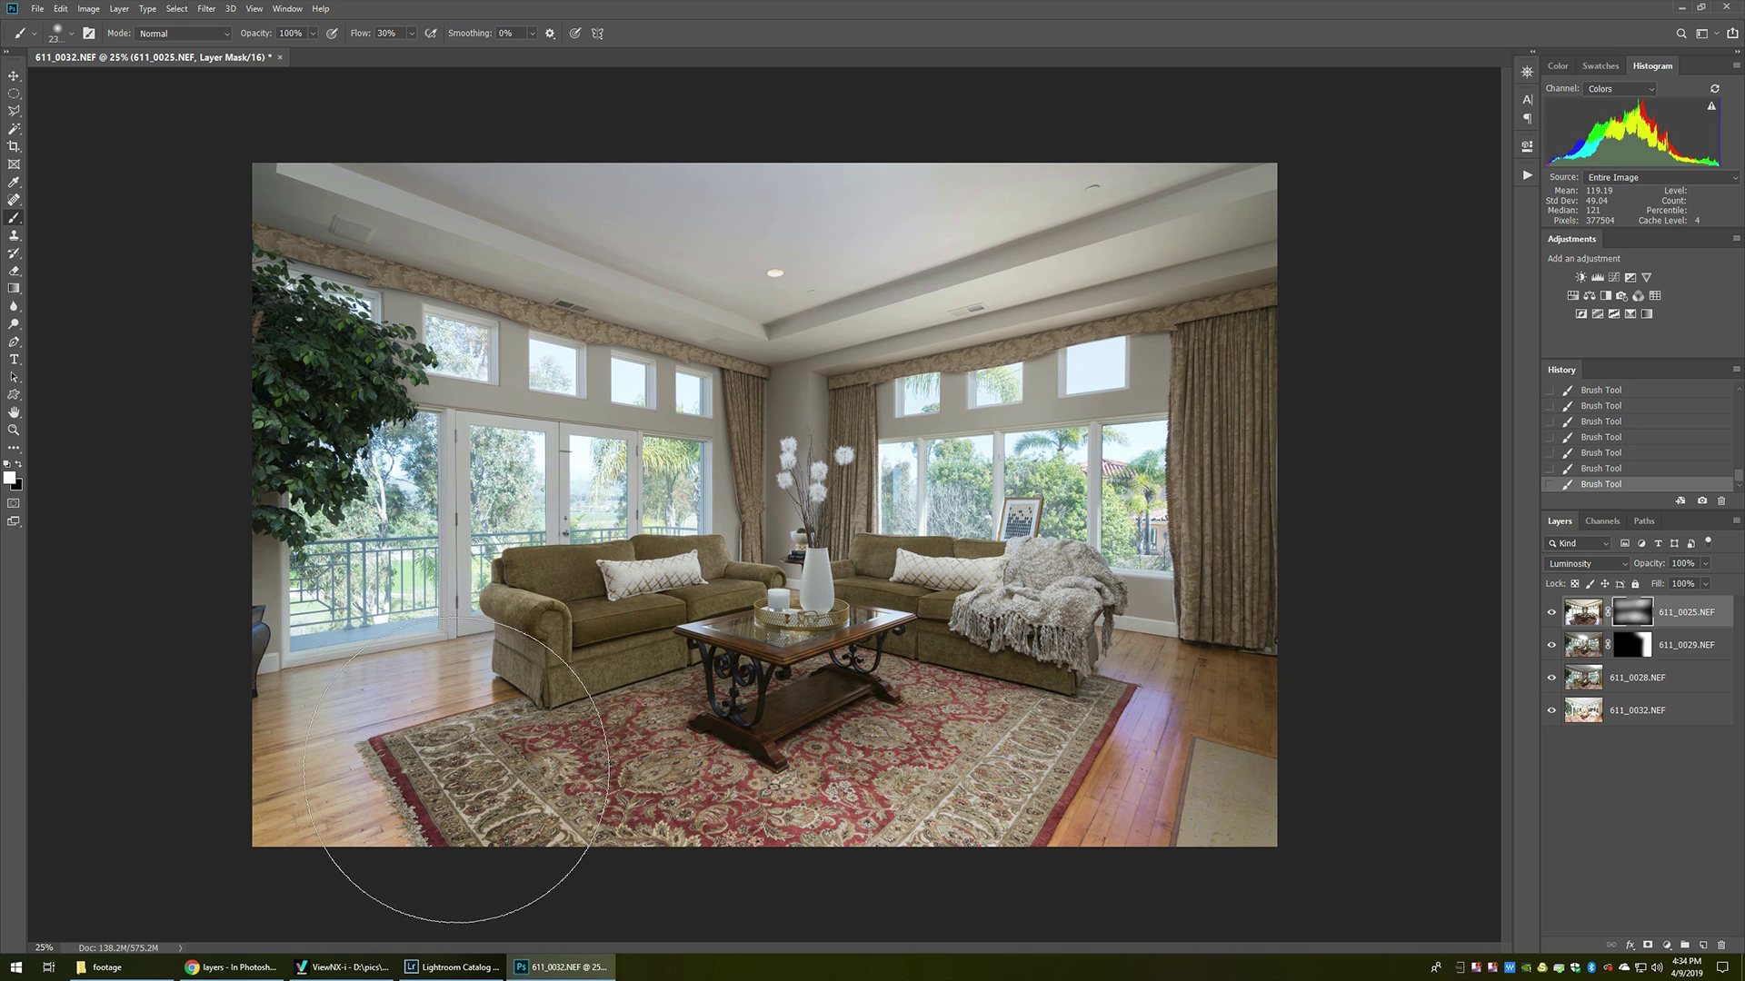
pyautogui.moveTo(448, 818); pyautogui.dragTo(545, 818)
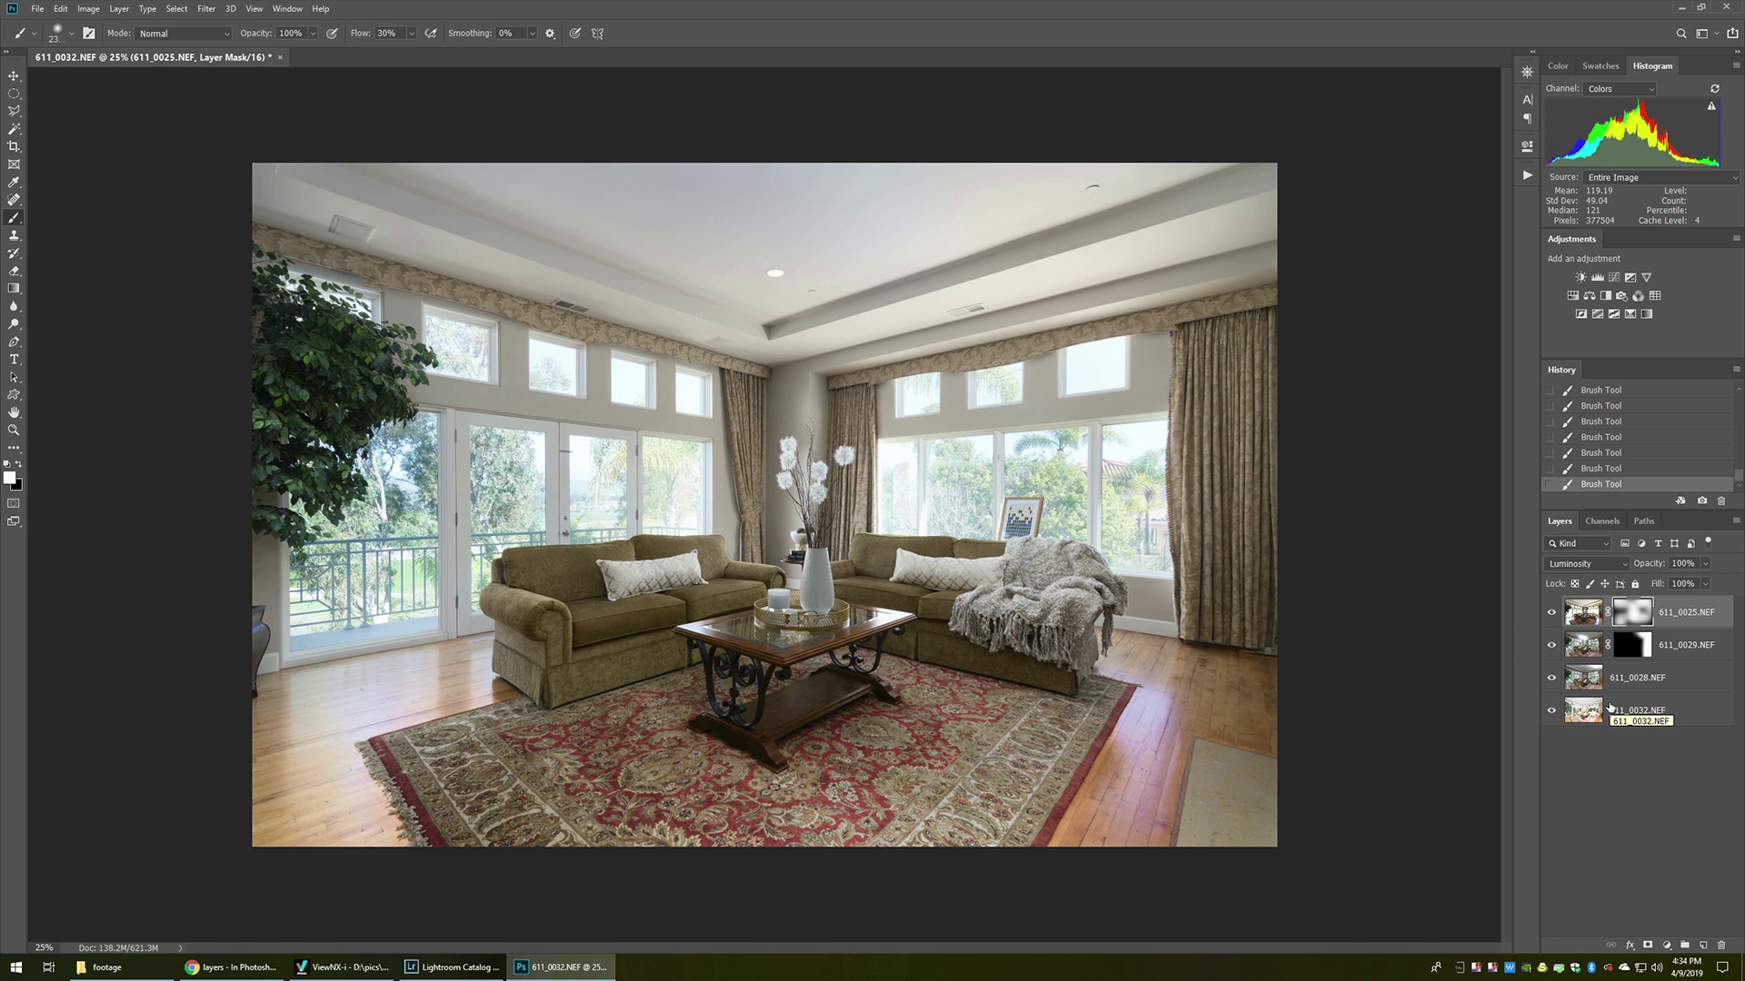
# Step: Move 611_0032 to the top of the stack, set it to Darken, and add a Hide All mask
pyautogui.click(1643, 712)
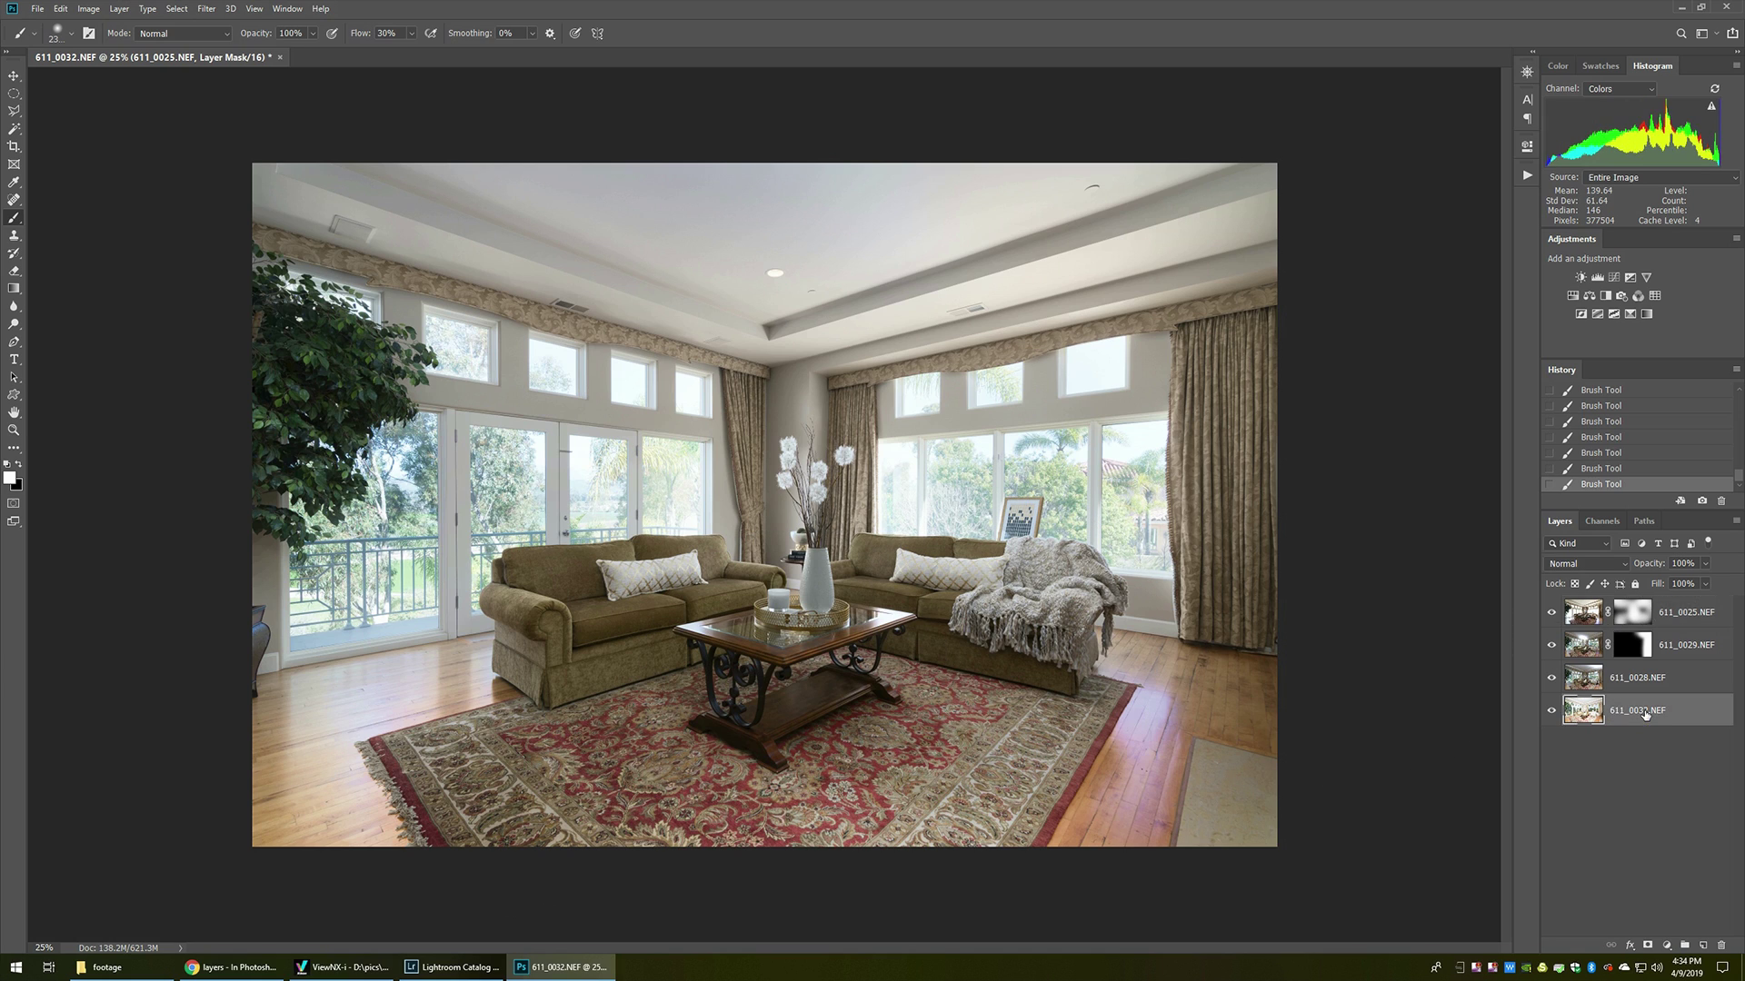
pyautogui.moveTo(1640, 706)
pyautogui.mouseDown()
pyautogui.moveTo(1631, 600)
pyautogui.moveTo(1635, 713)
pyautogui.mouseUp()
pyautogui.moveTo(1643, 716); pyautogui.dragTo(1618, 601)
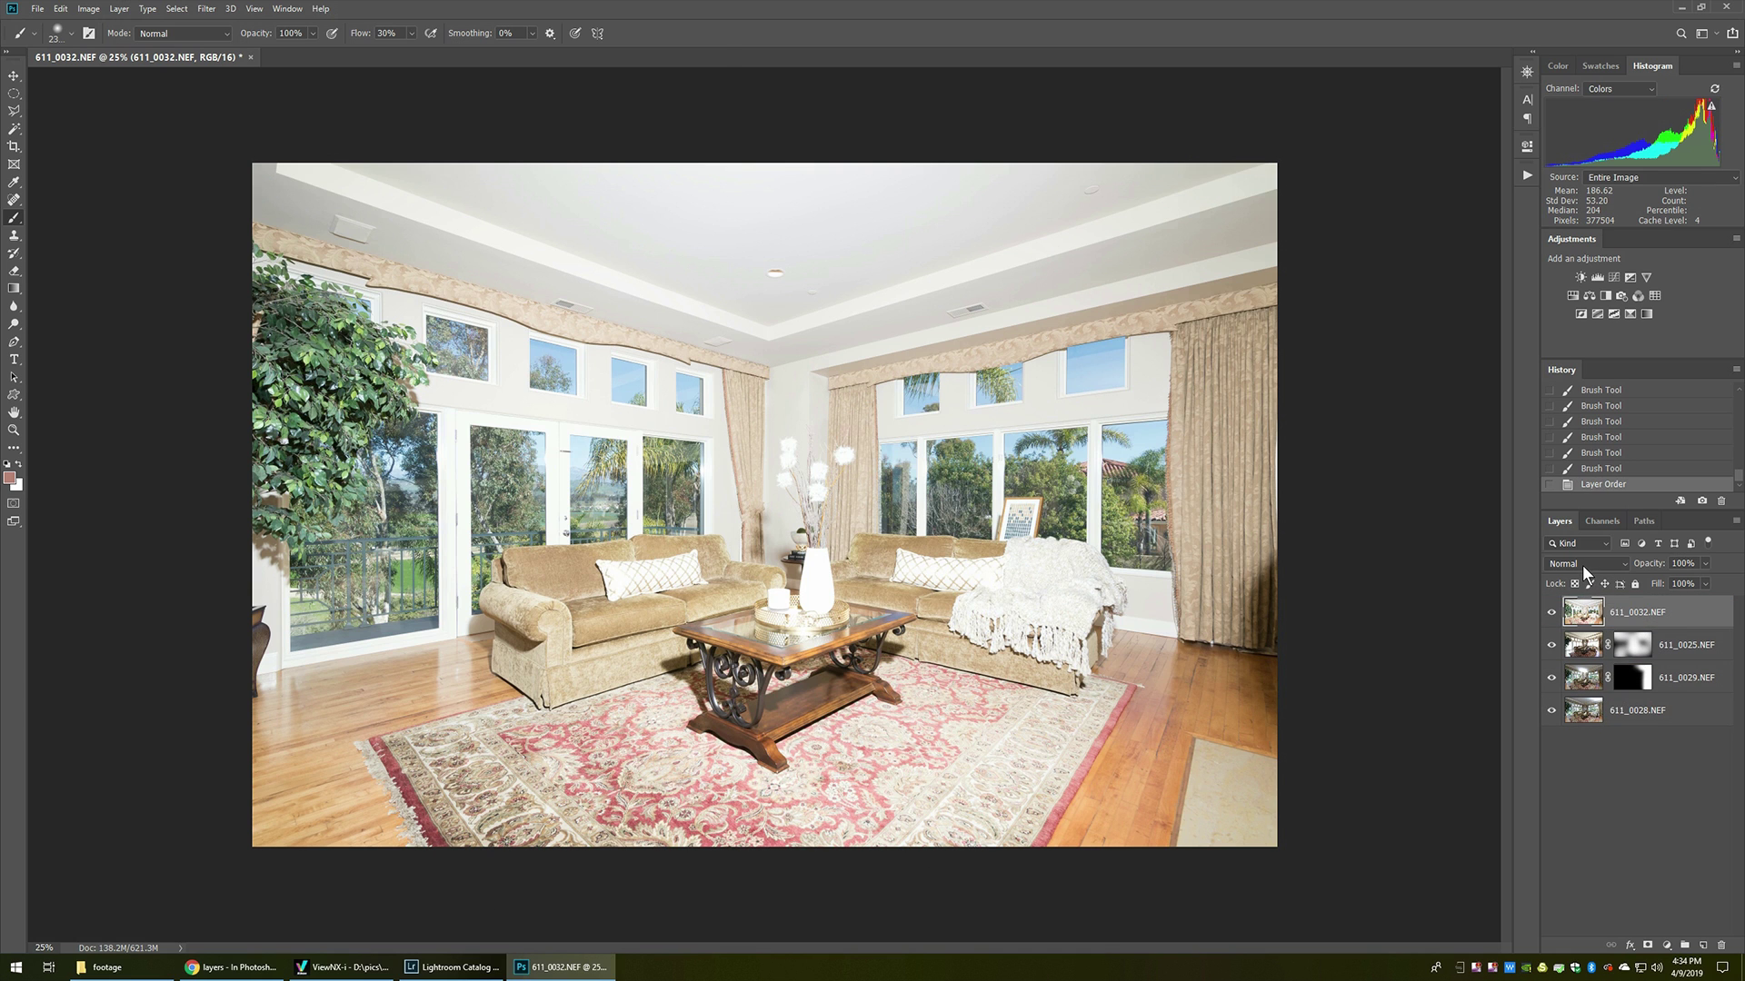
pyautogui.click(1583, 564)
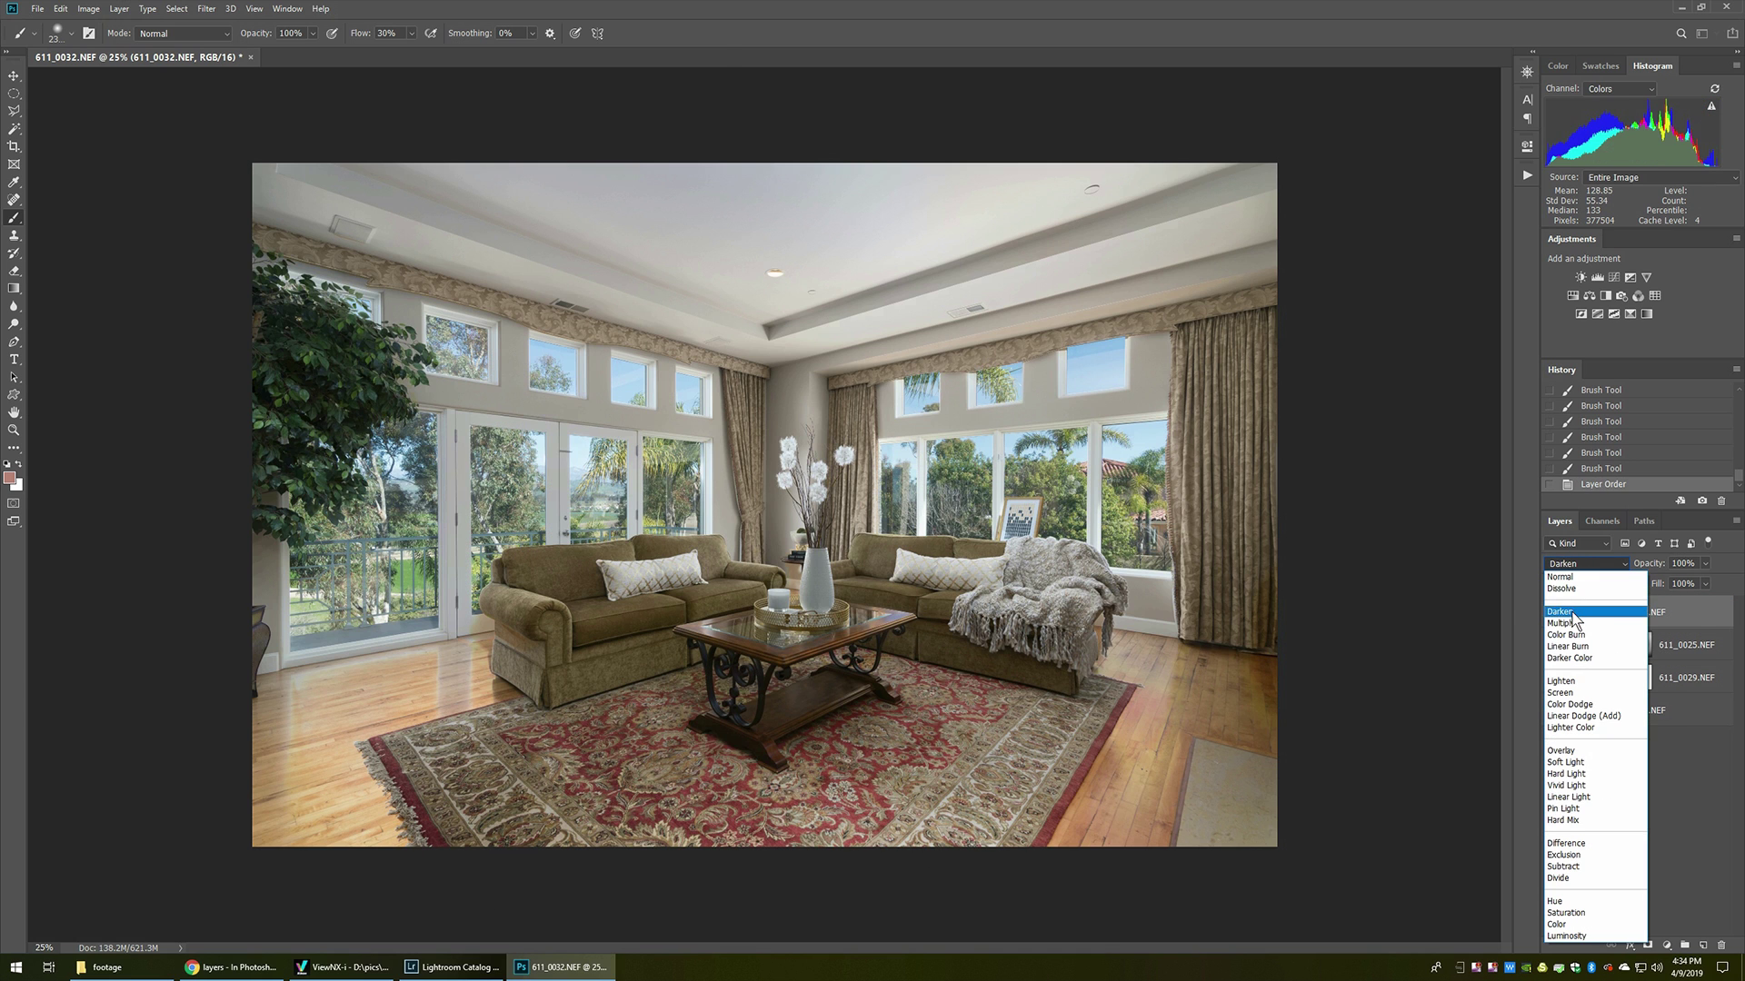
pyautogui.click(1573, 612)
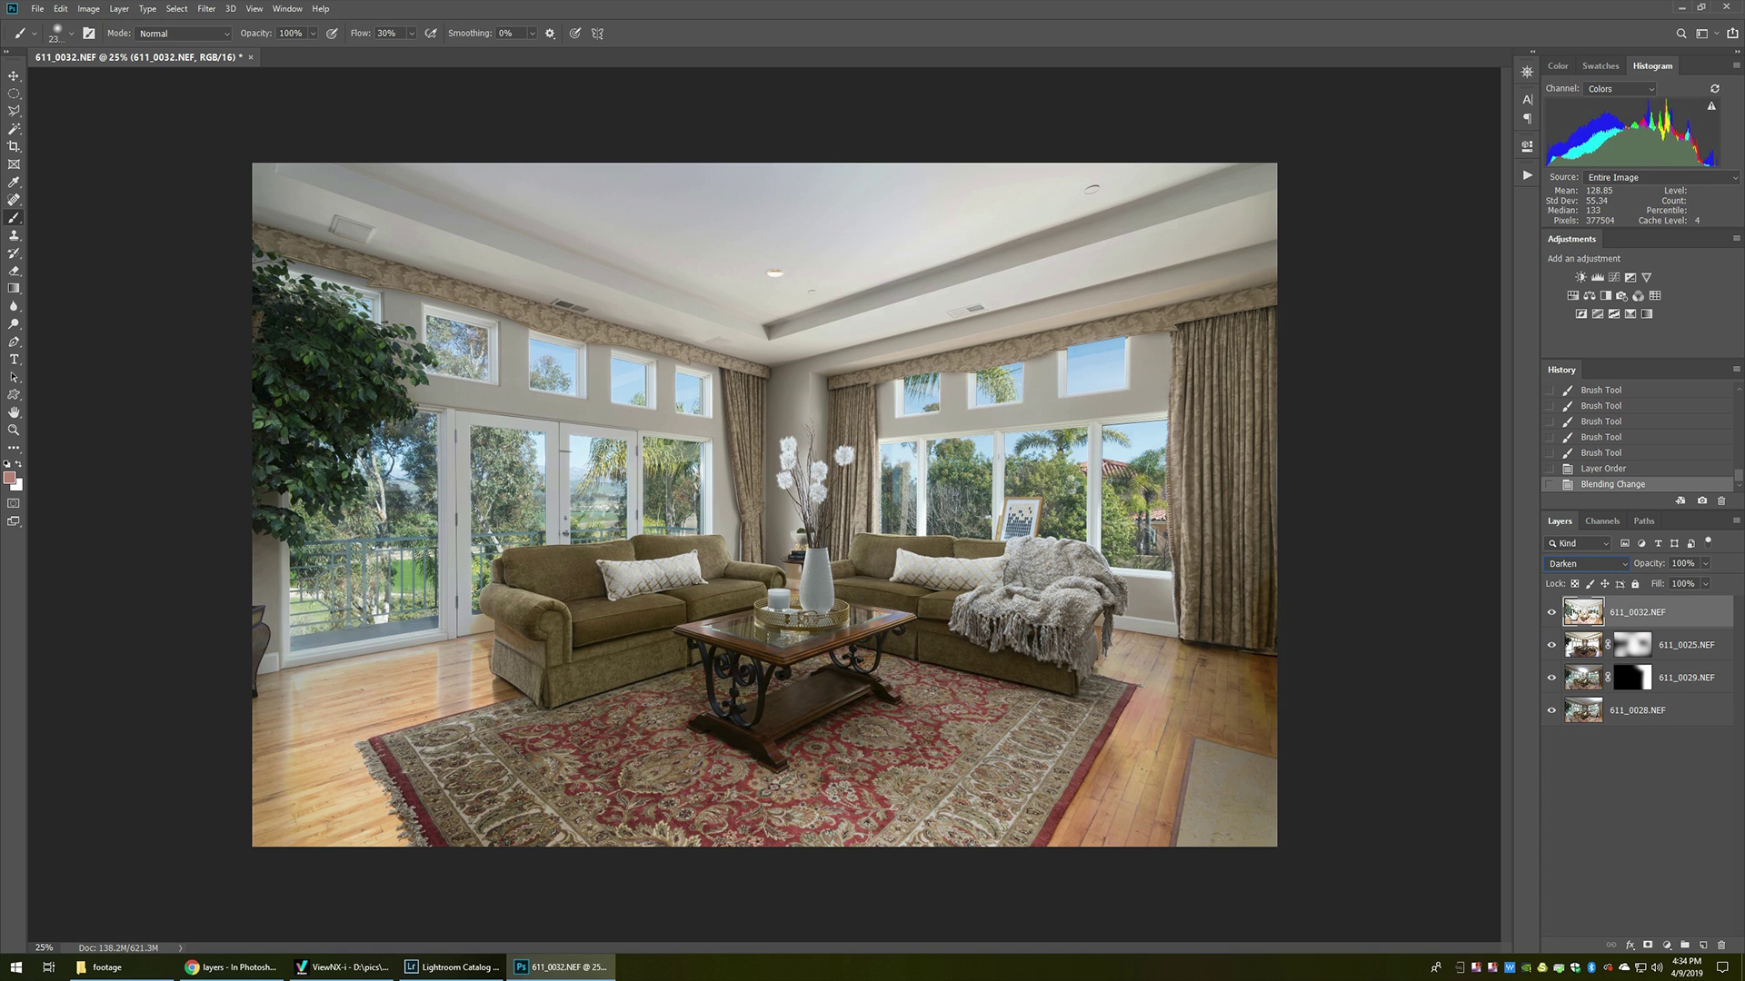
pyautogui.hotkey('alt', 'l')
pyautogui.press('m')
pyautogui.press('h')
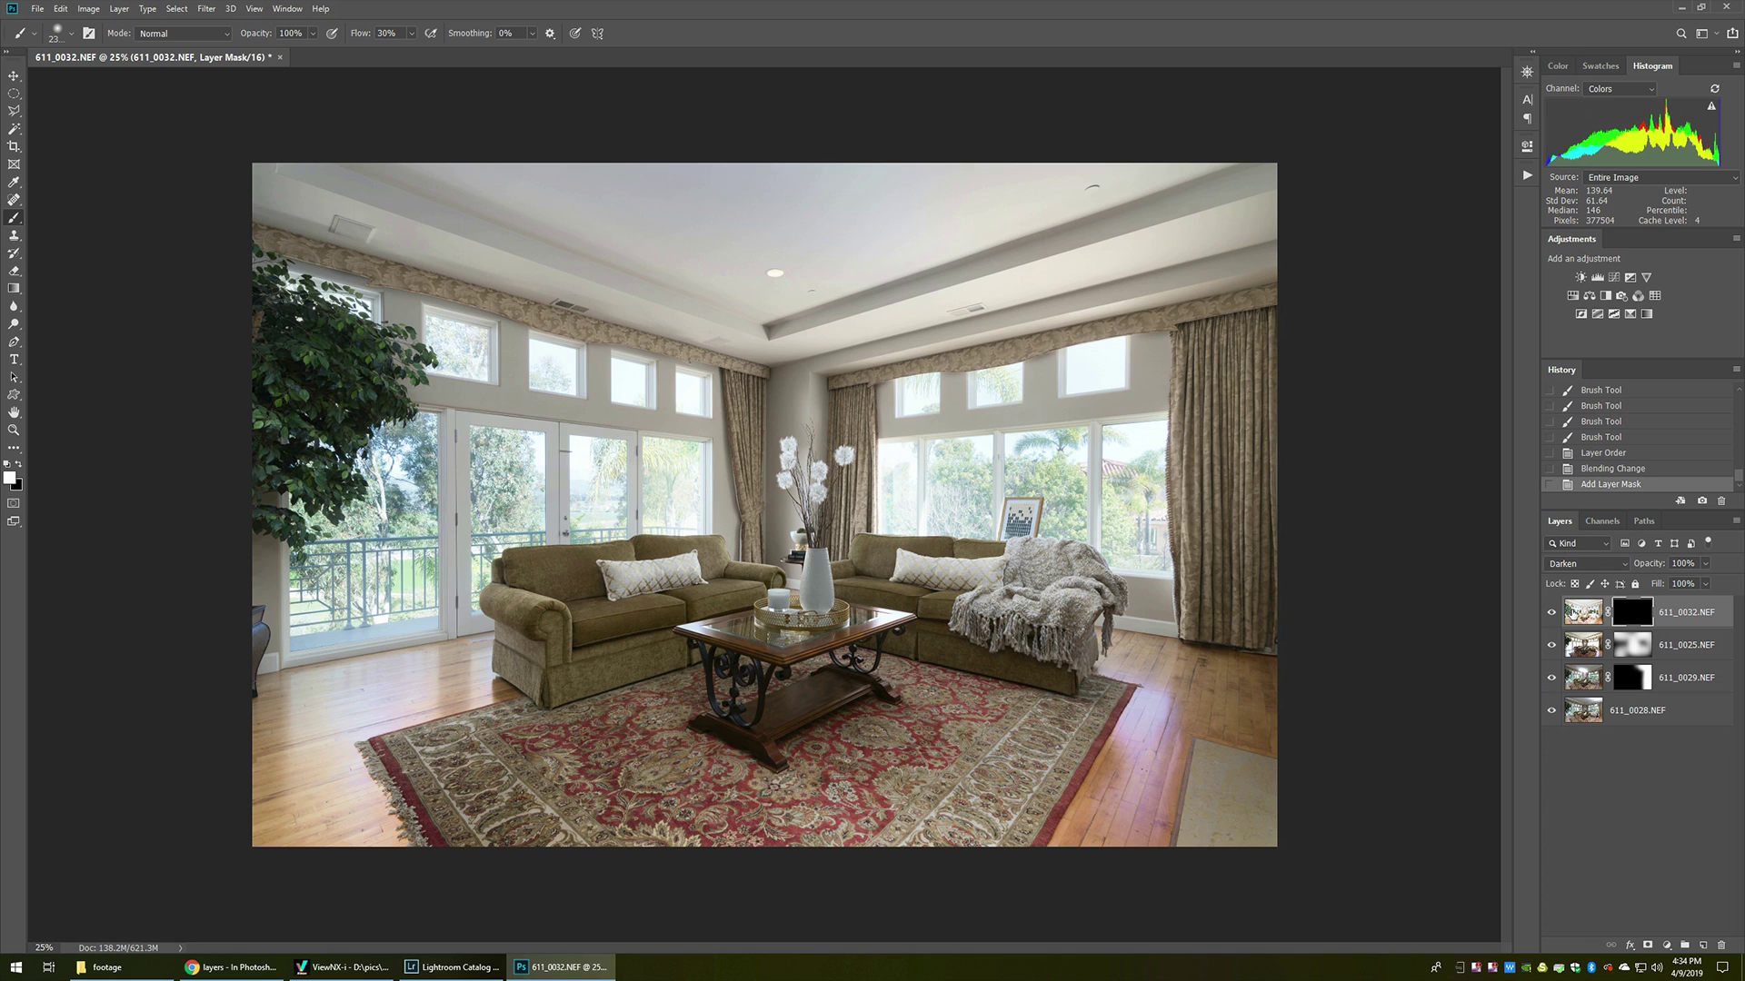
# Step: Outline the band of windows with the Polygonal Lasso, fill the mask white there, and deselect
pyautogui.press('l')
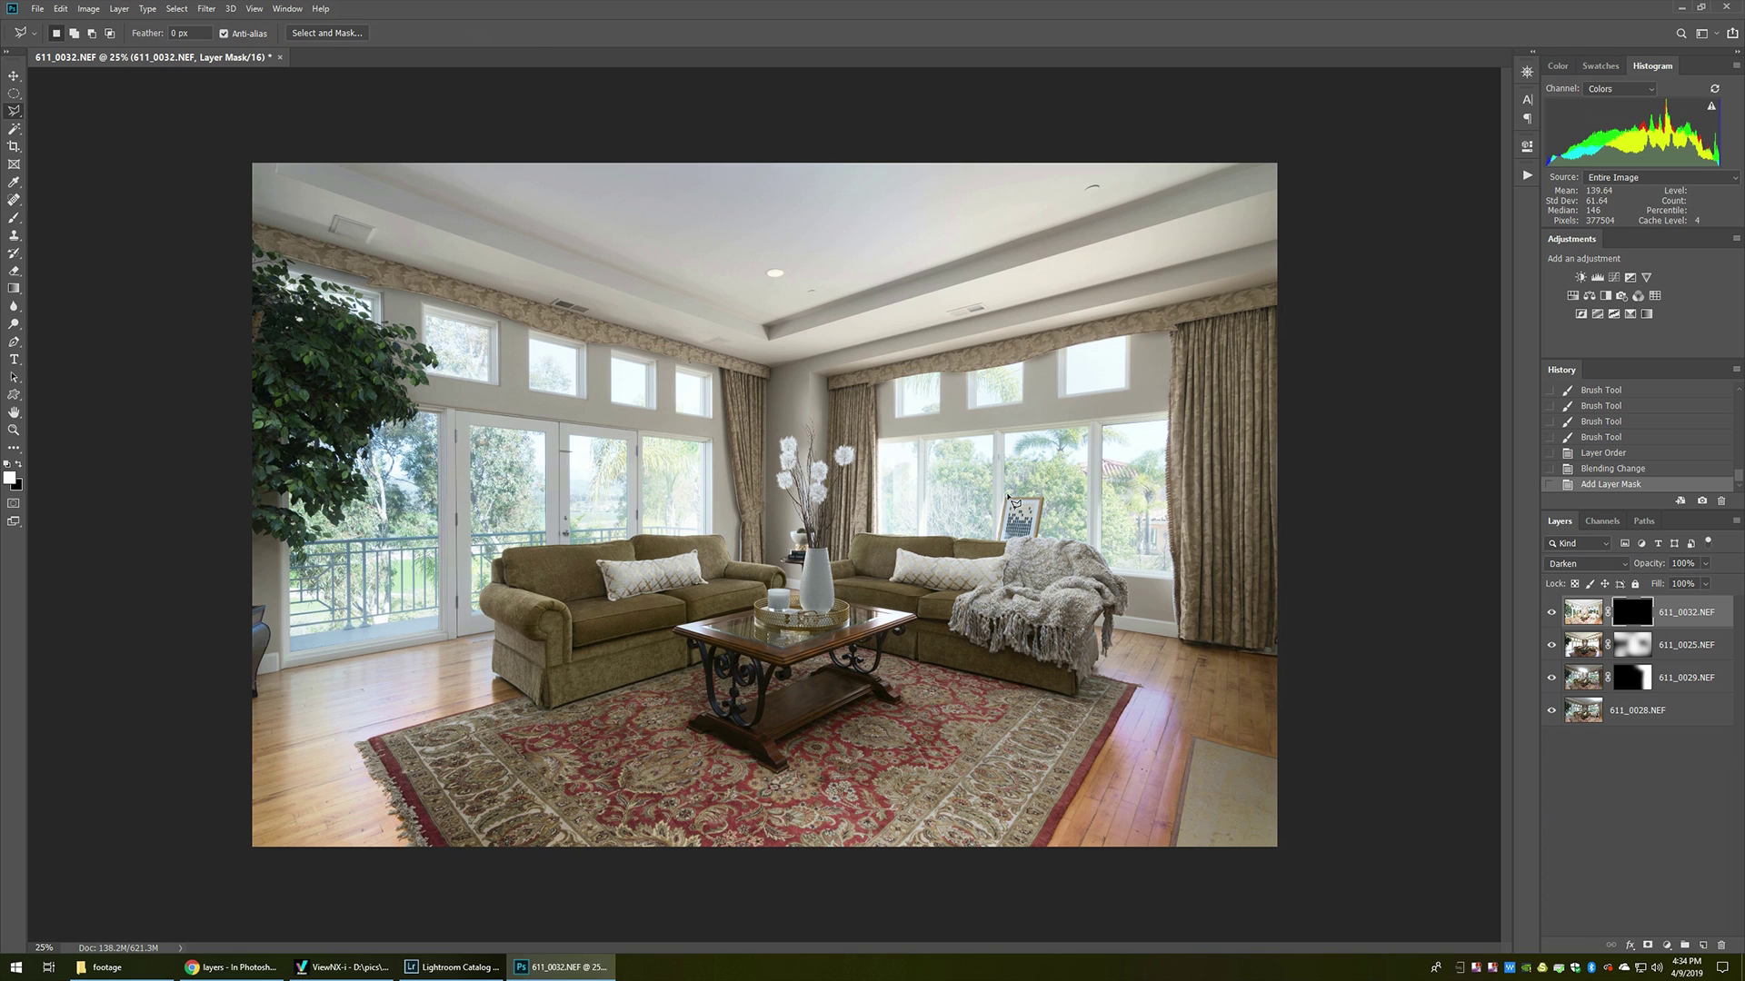
pyautogui.click(269, 259)
pyautogui.click(744, 375)
pyautogui.click(1177, 320)
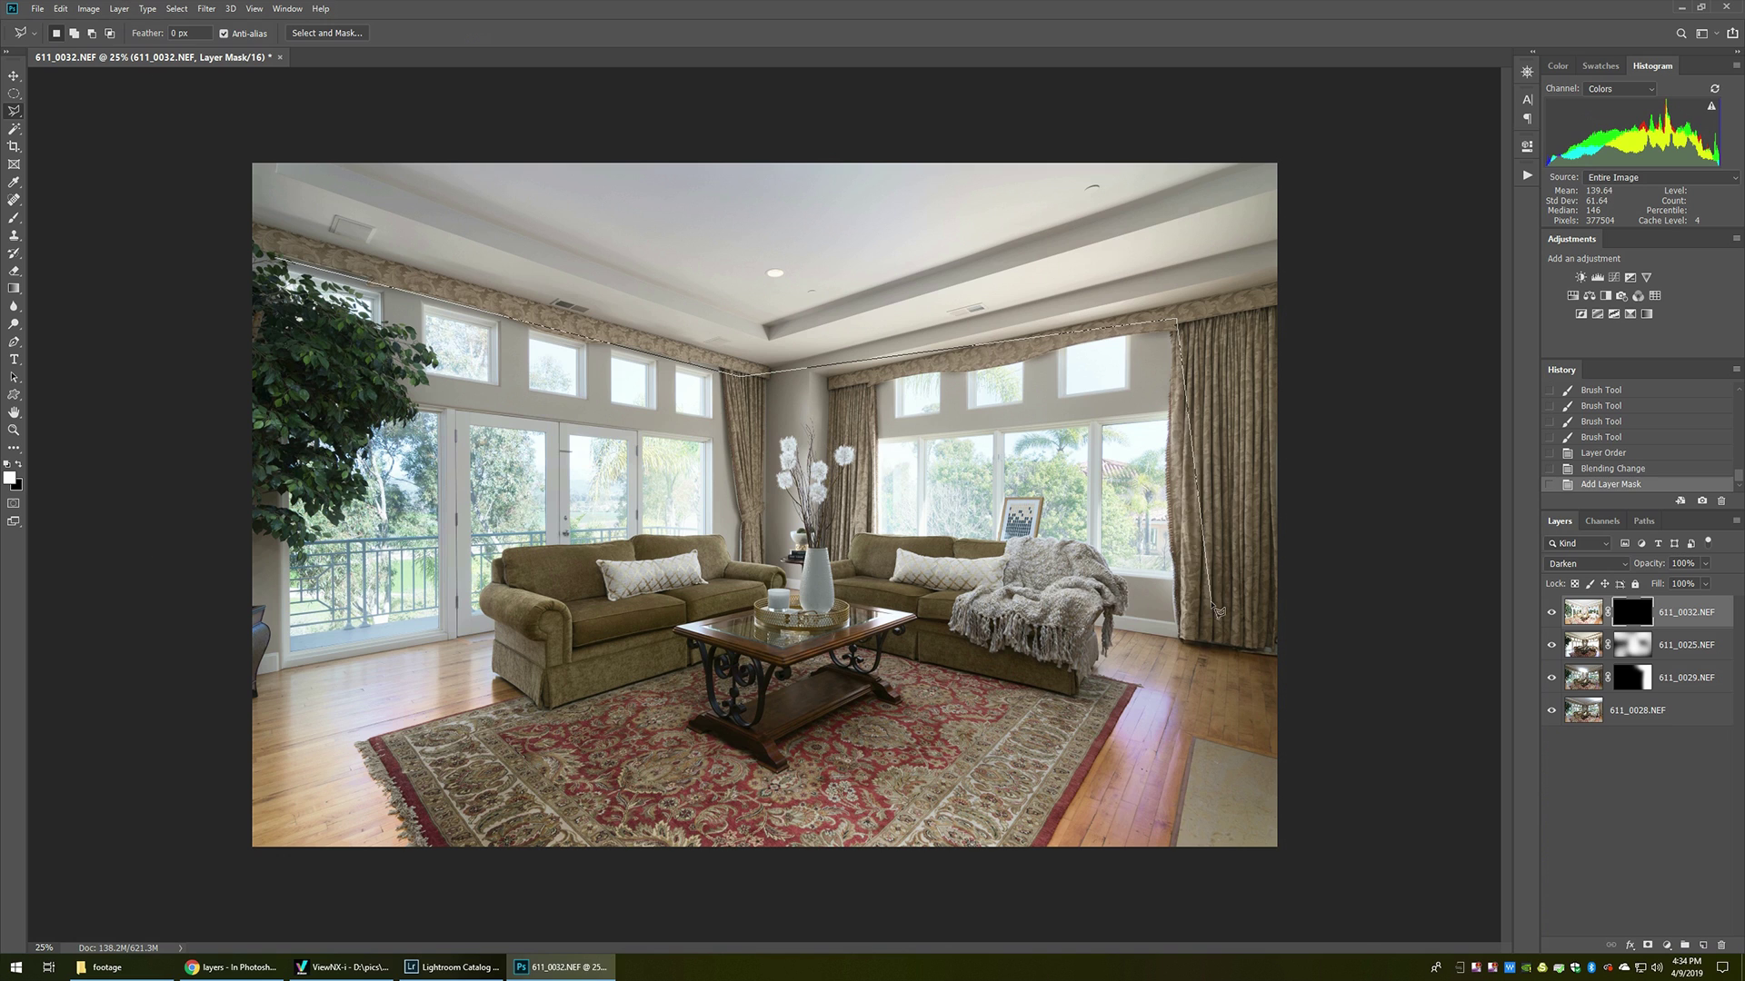
pyautogui.click(1202, 601)
pyautogui.click(809, 570)
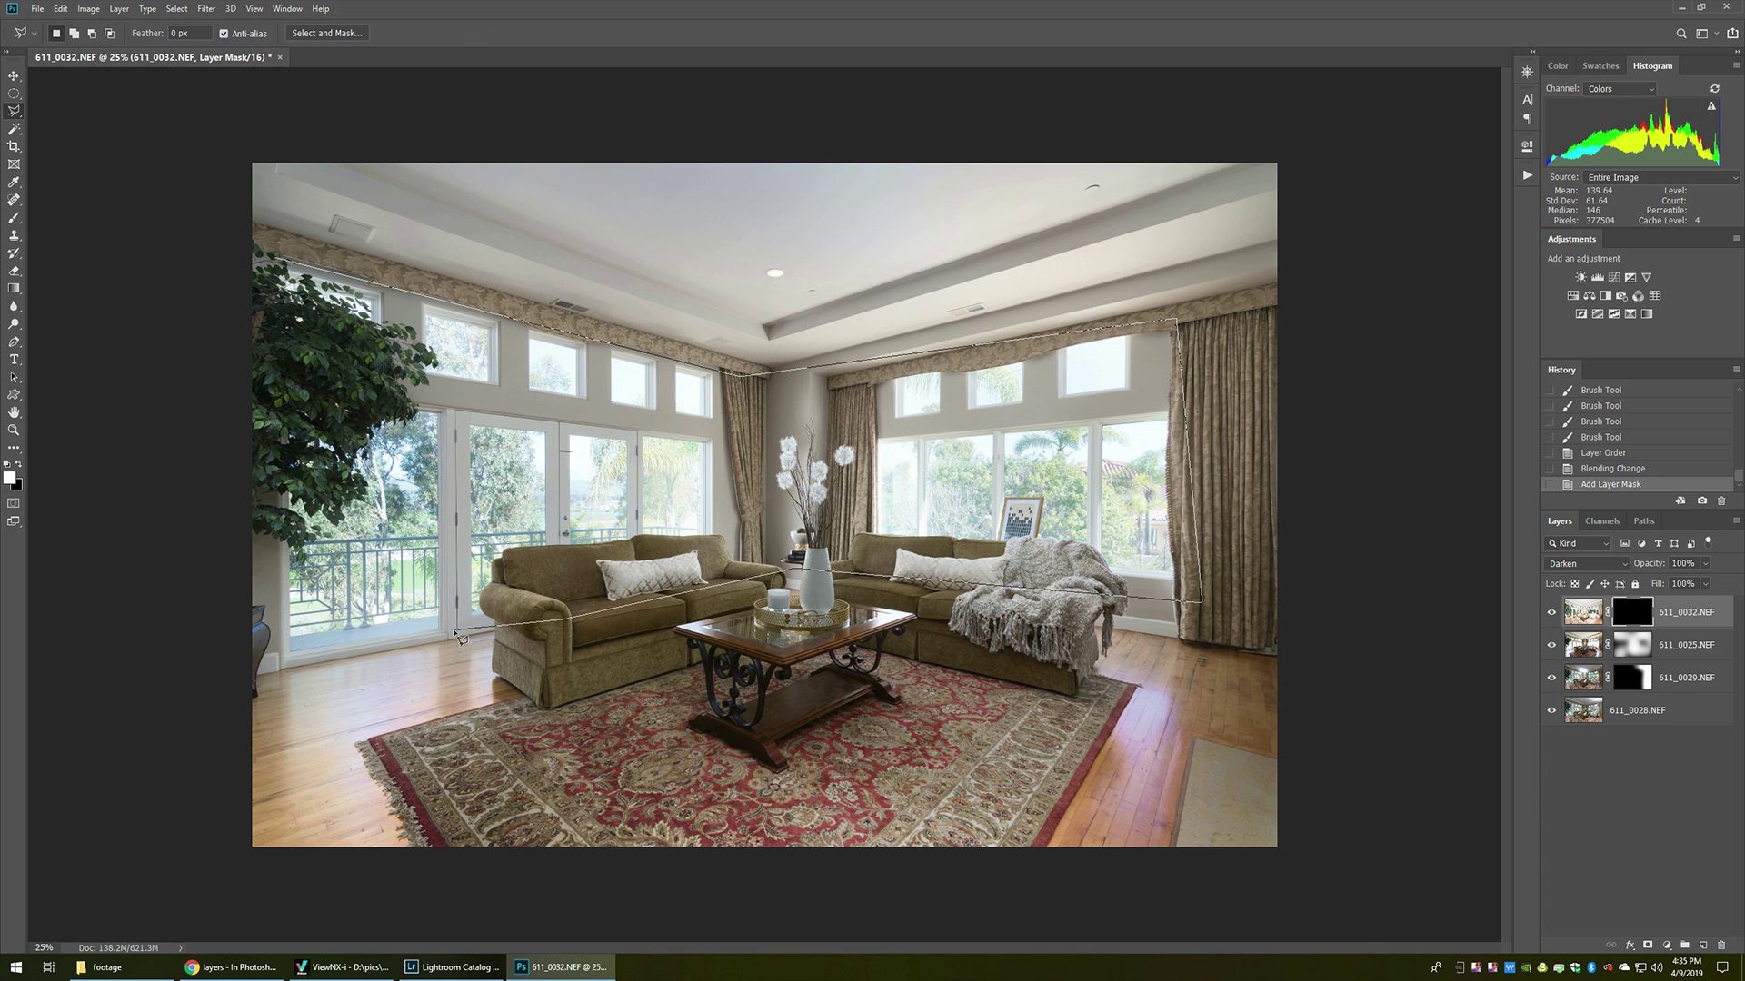
pyautogui.click(262, 644)
pyautogui.doubleClick(263, 429)
pyautogui.press('x')
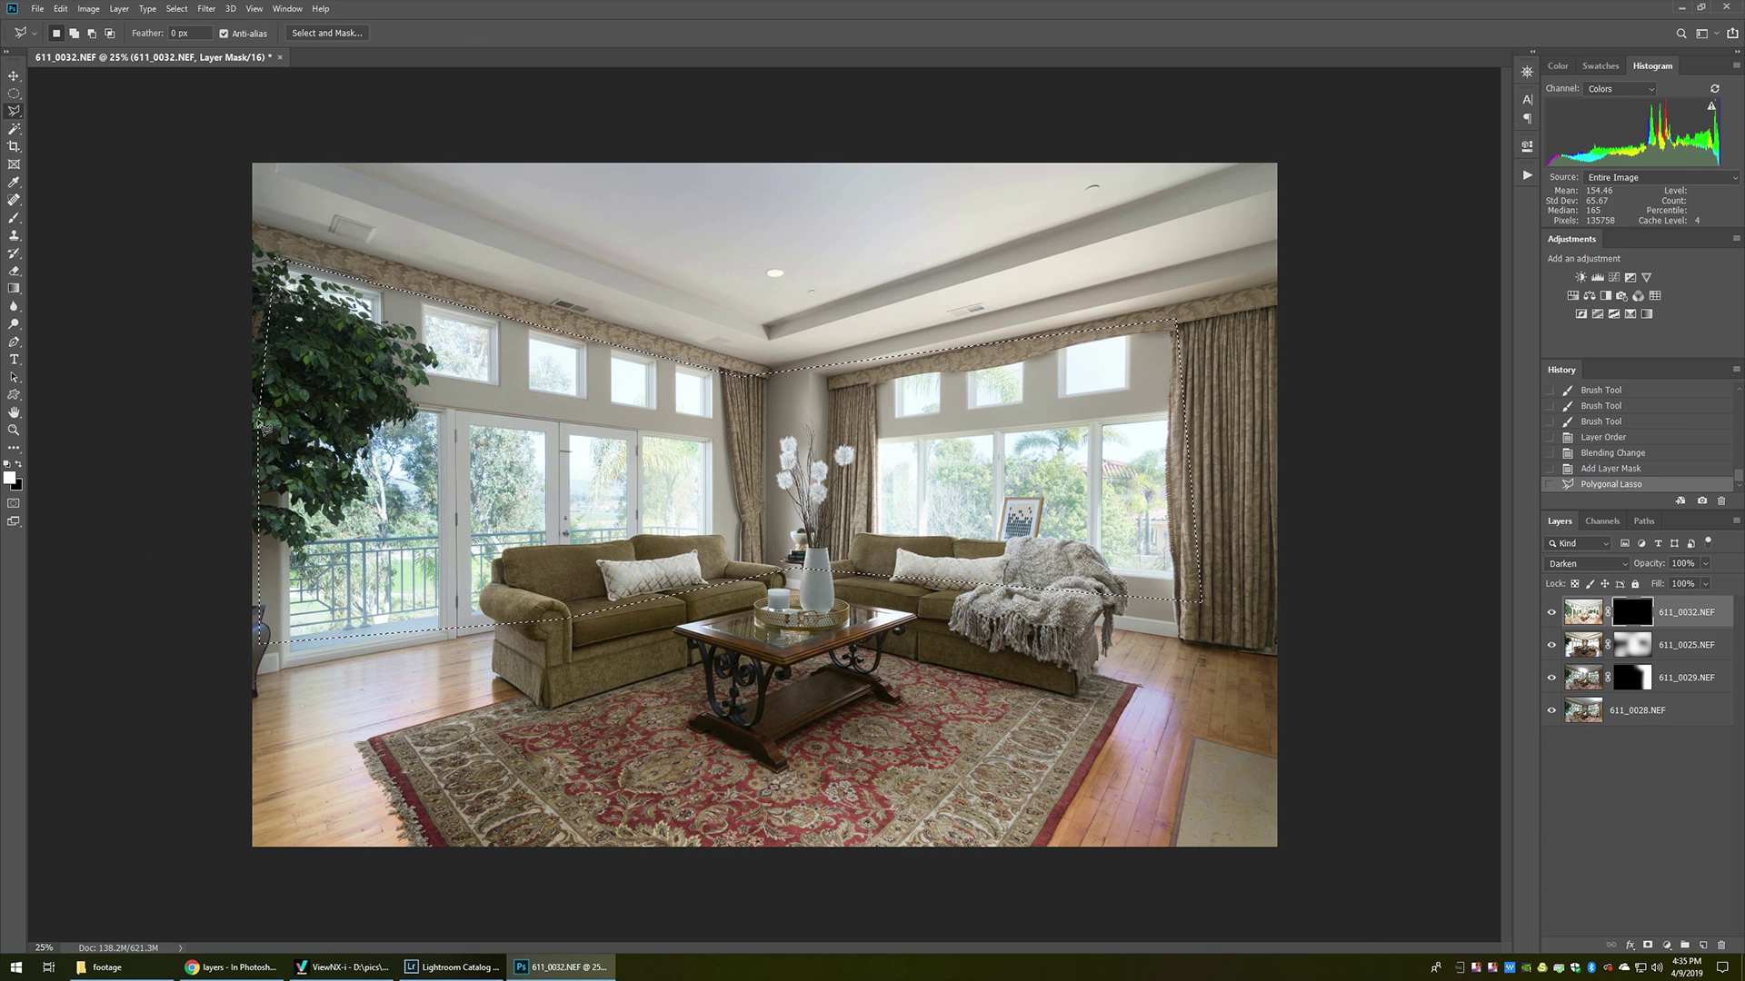
pyautogui.press('Delete')
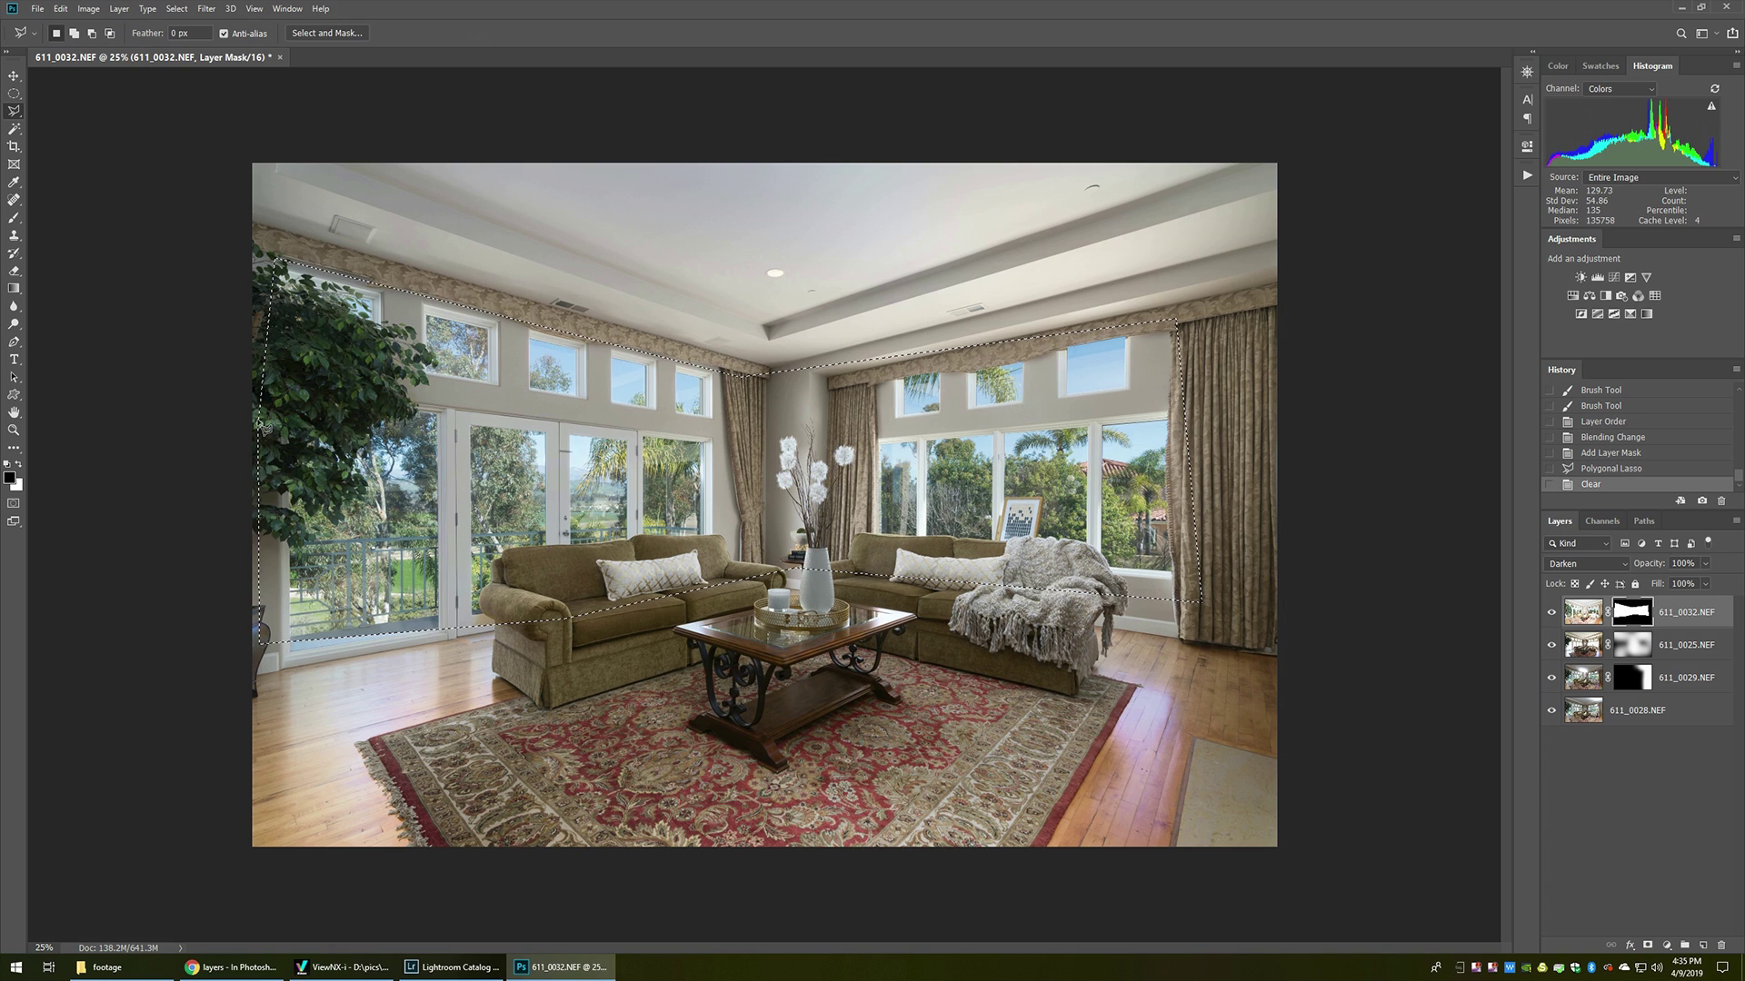
pyautogui.hotkey('ctrl', 'd')
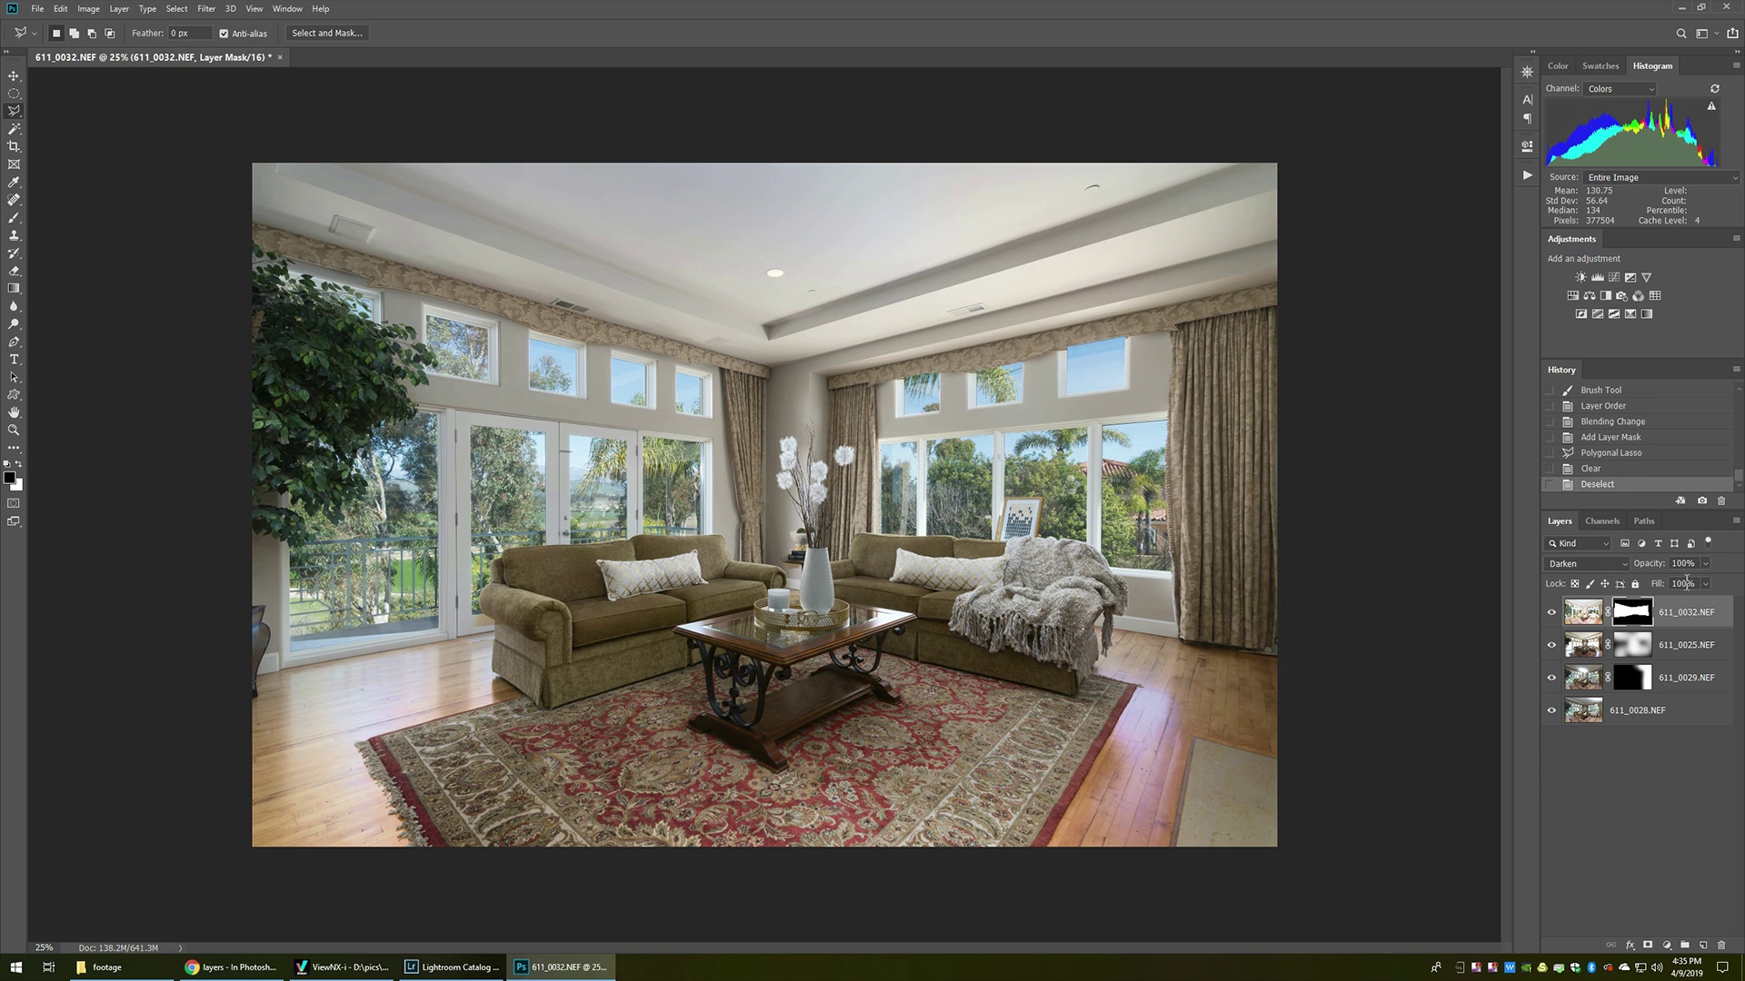
# Step: Delete 611_0032's mask, set it to Normal, move it to the bottom, and select 611_0028
pyautogui.rightClick(1631, 615)
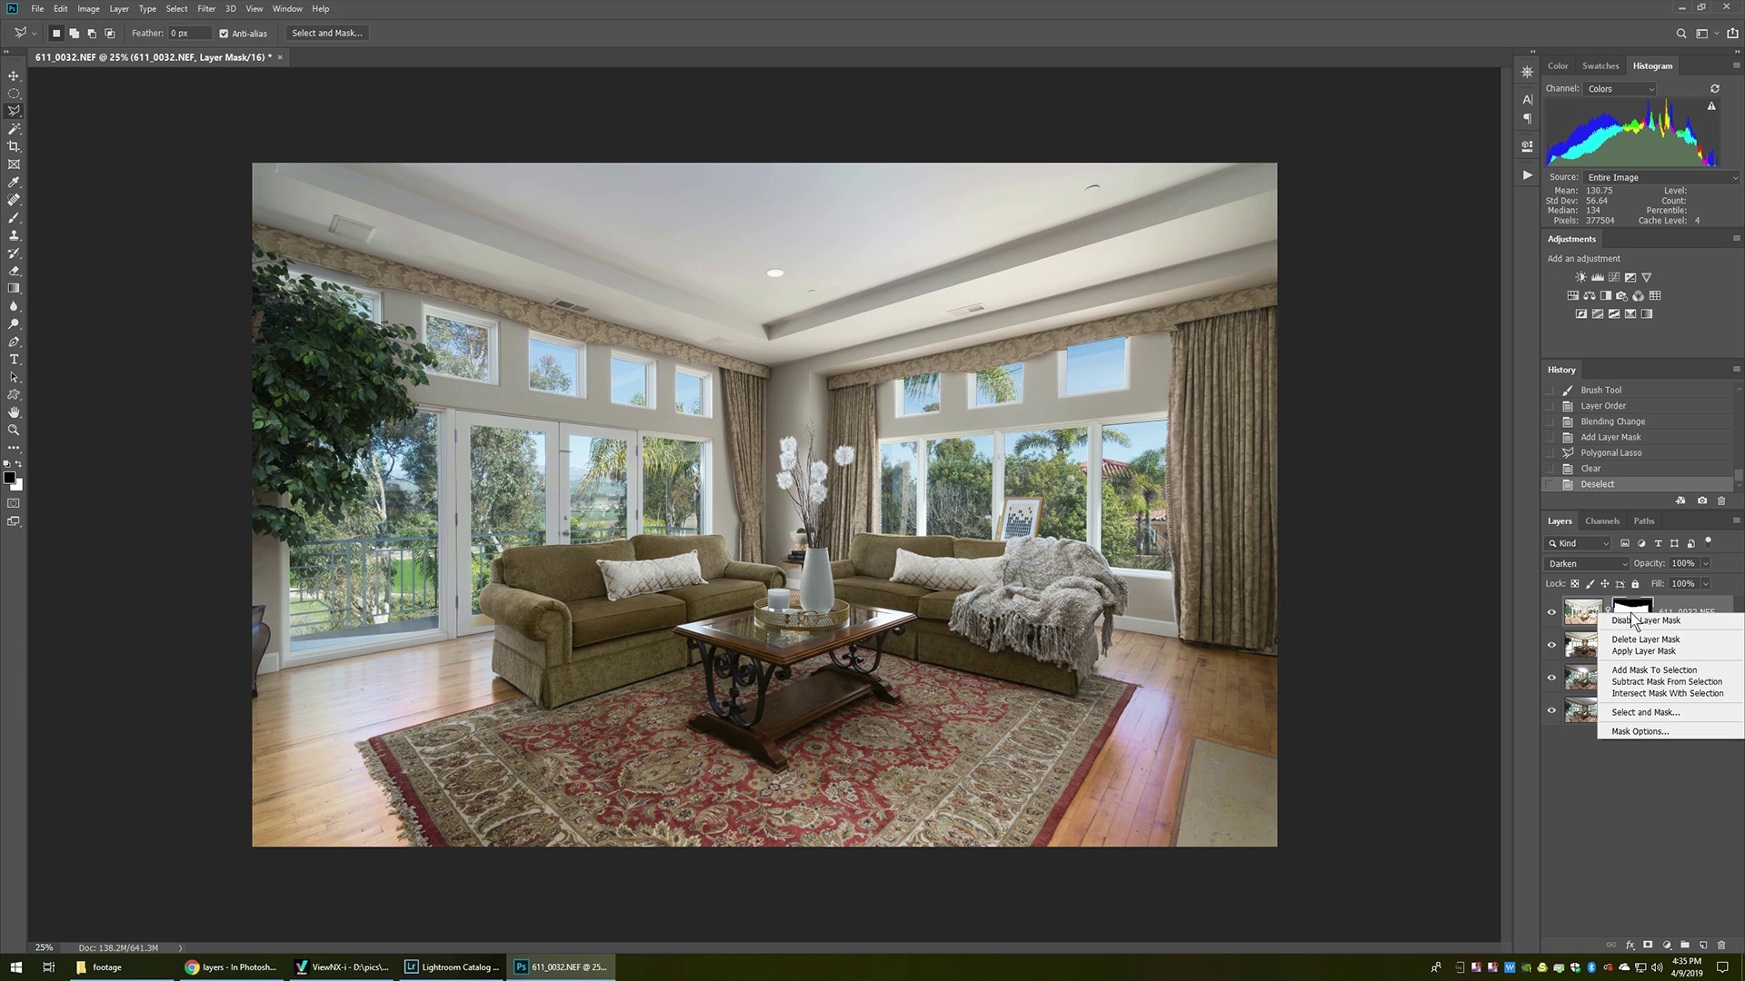
pyautogui.click(1631, 639)
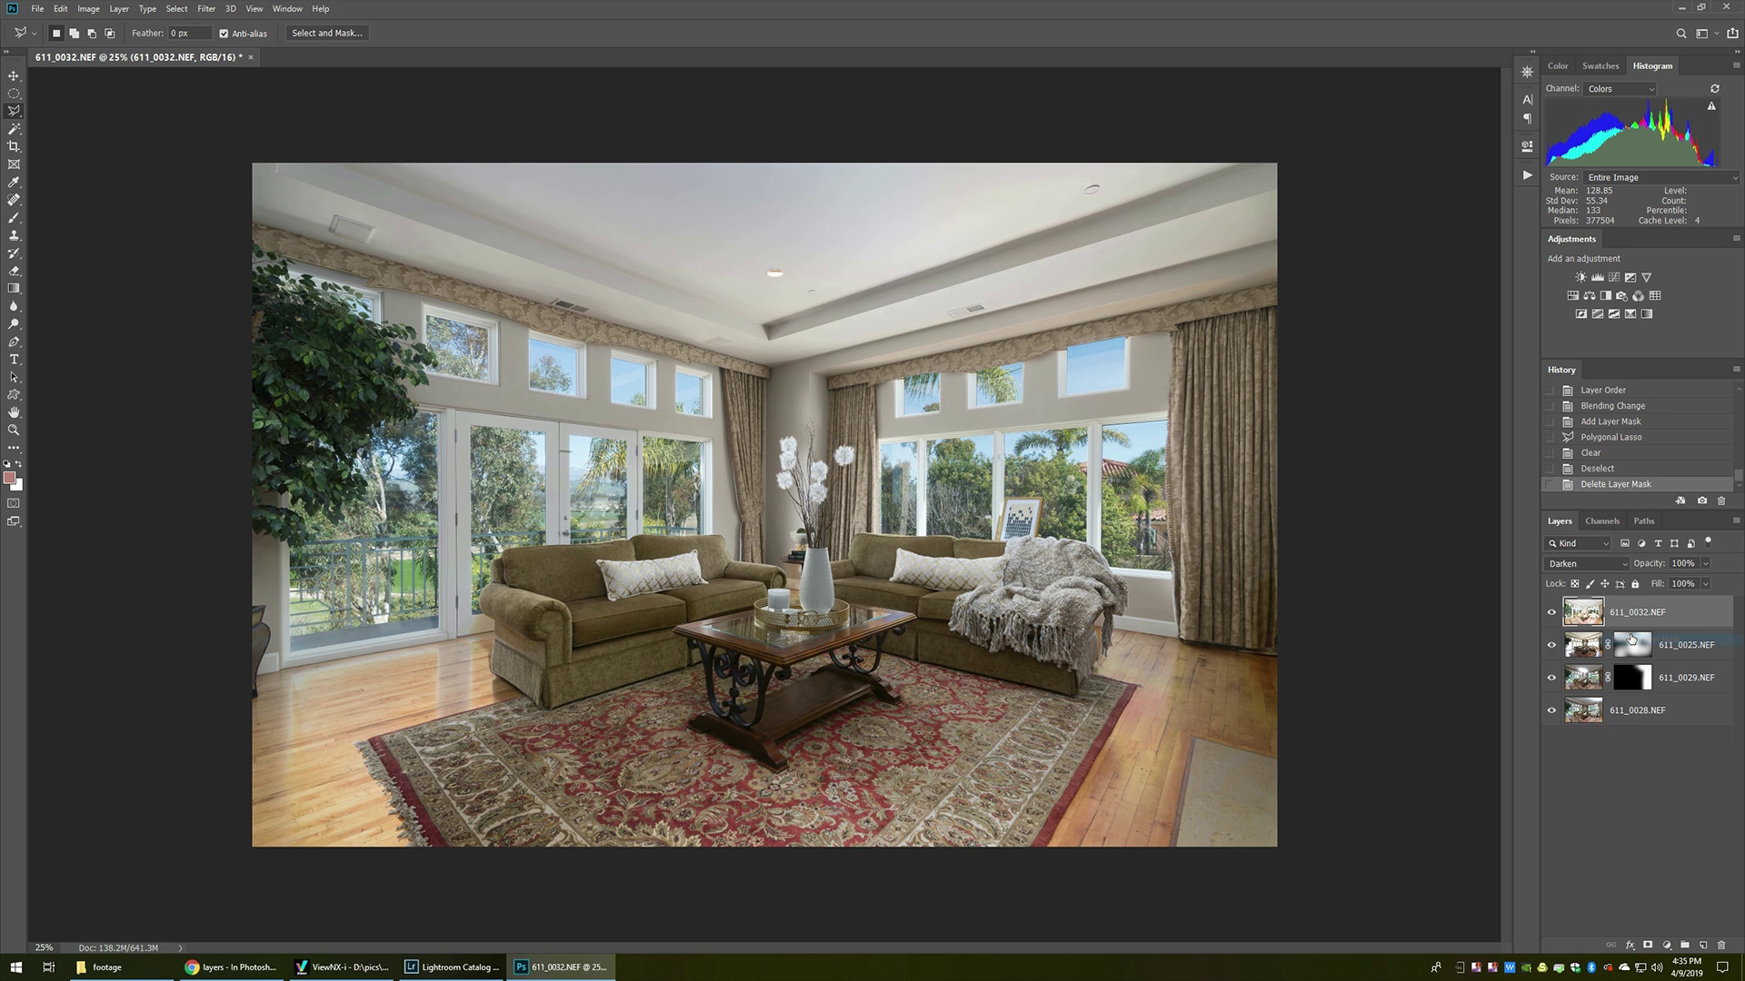
pyautogui.click(1594, 565)
pyautogui.click(1601, 583)
pyautogui.moveTo(1636, 615); pyautogui.dragTo(1631, 727)
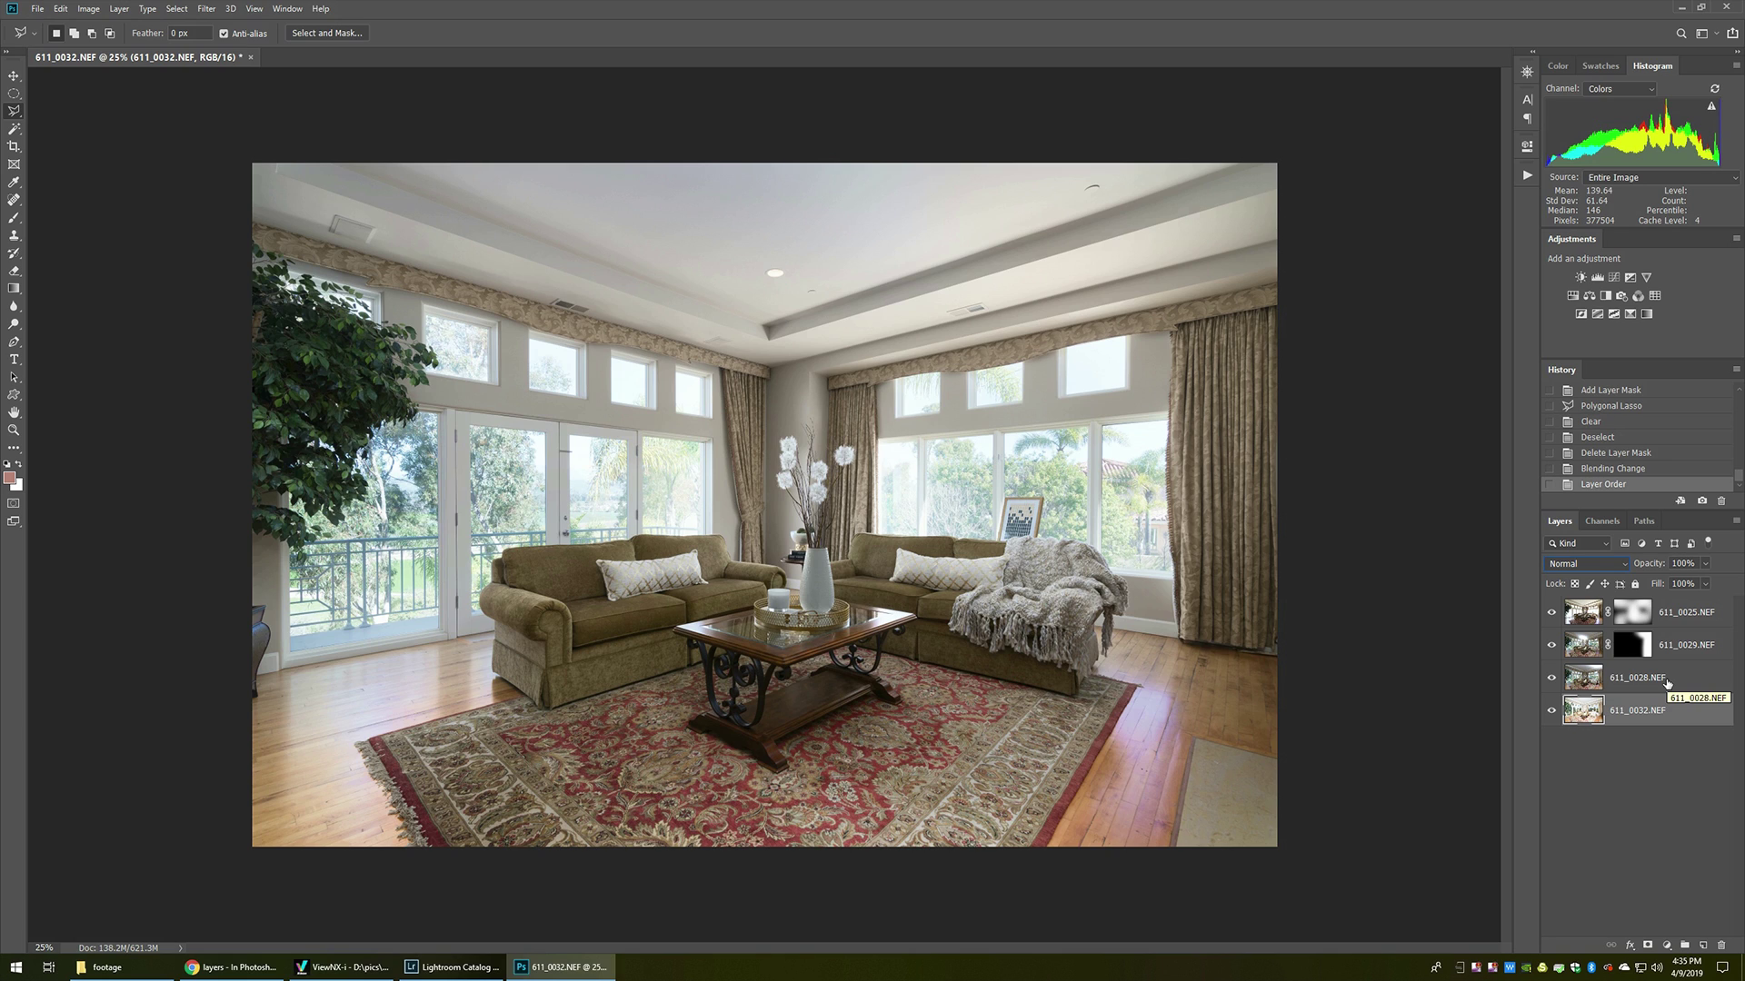
pyautogui.click(1668, 682)
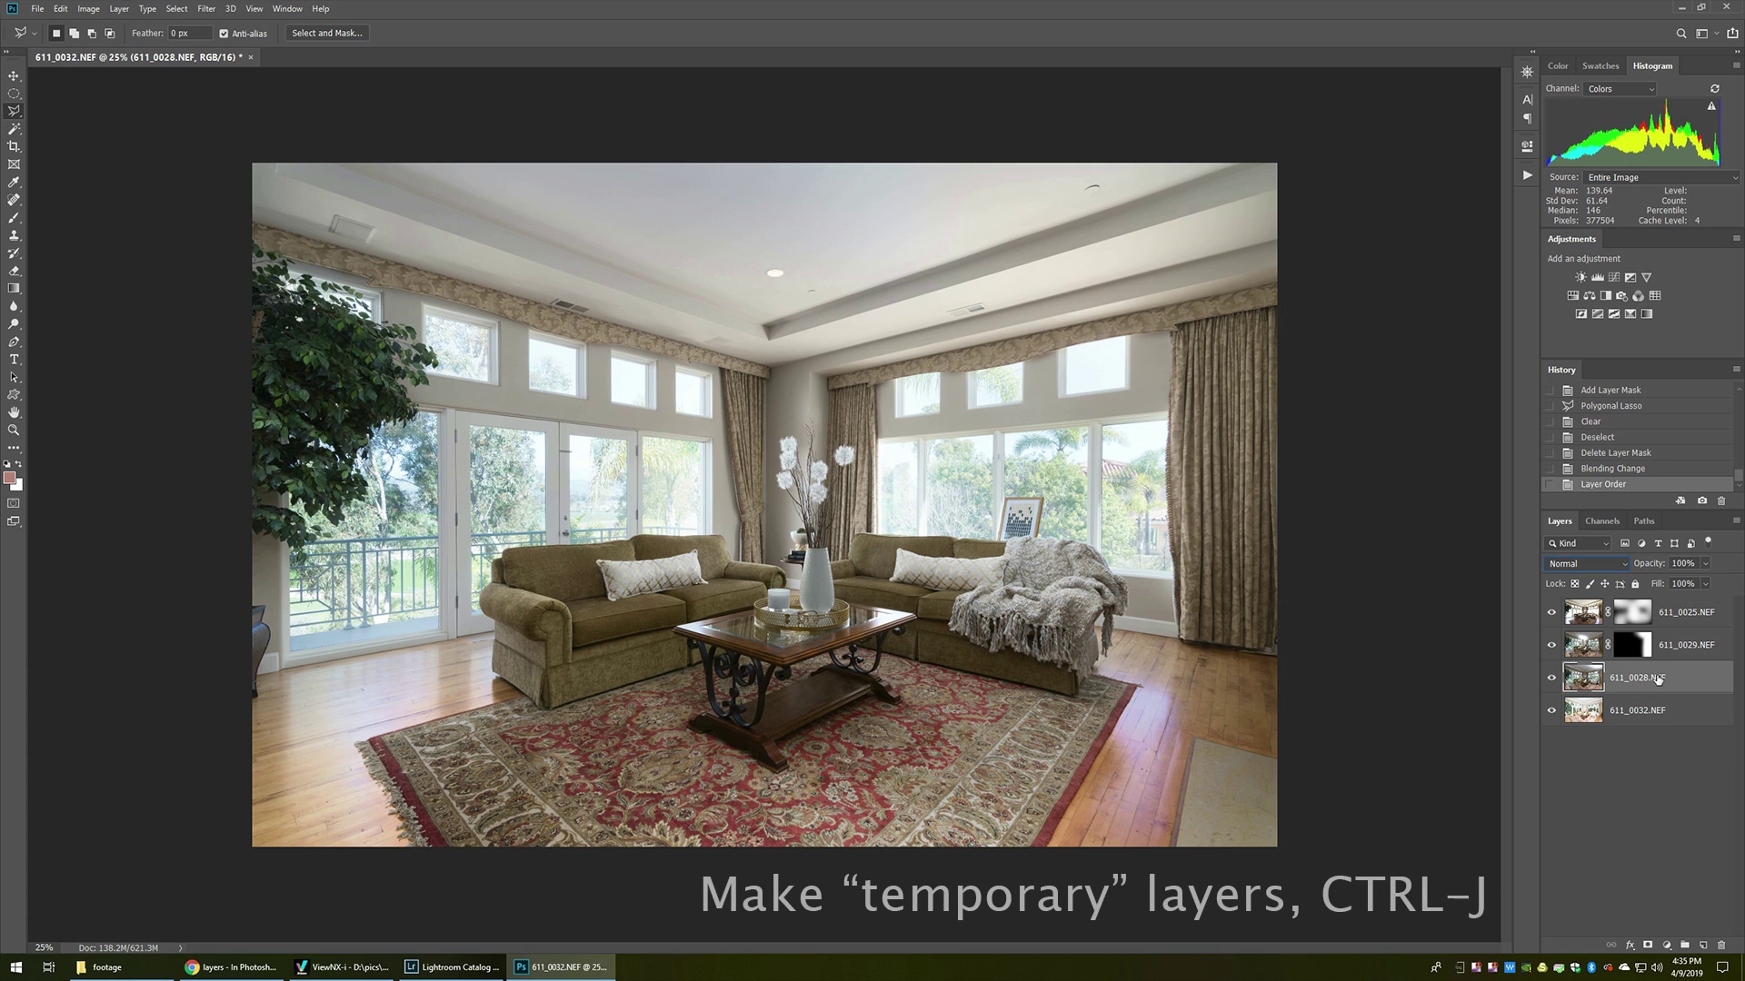
# Step: Duplicate 611_0028.NEF nine times with Ctrl+J, then select 611_0032.NEF at the bottom
pyautogui.hotkey('ctrl', 'j')
pyautogui.hotkey('ctrl', 'j')
pyautogui.hotkey('ctrl', 'j')
pyautogui.hotkey('ctrl', 'j')
pyautogui.hotkey('ctrl', 'j')
pyautogui.hotkey('ctrl', 'j')
pyautogui.hotkey('ctrl', 'j')
pyautogui.hotkey('ctrl', 'j')
pyautogui.hotkey('ctrl', 'j')
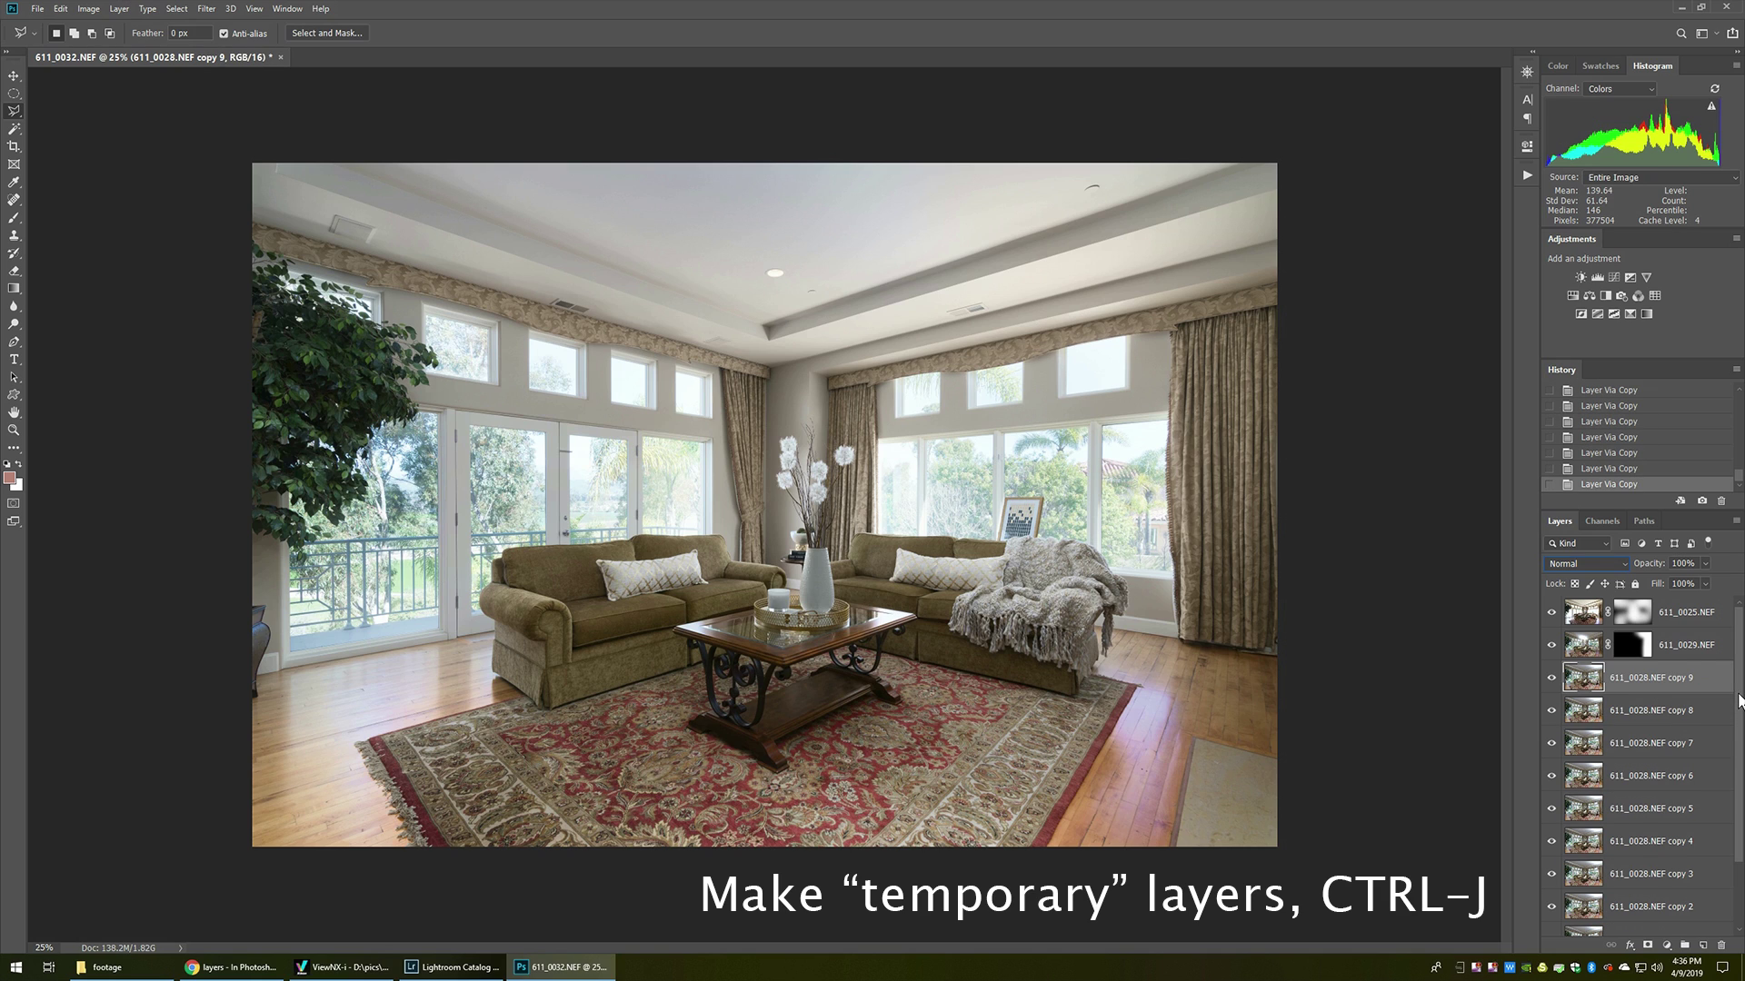
pyautogui.moveTo(1738, 700); pyautogui.dragTo(1740, 815)
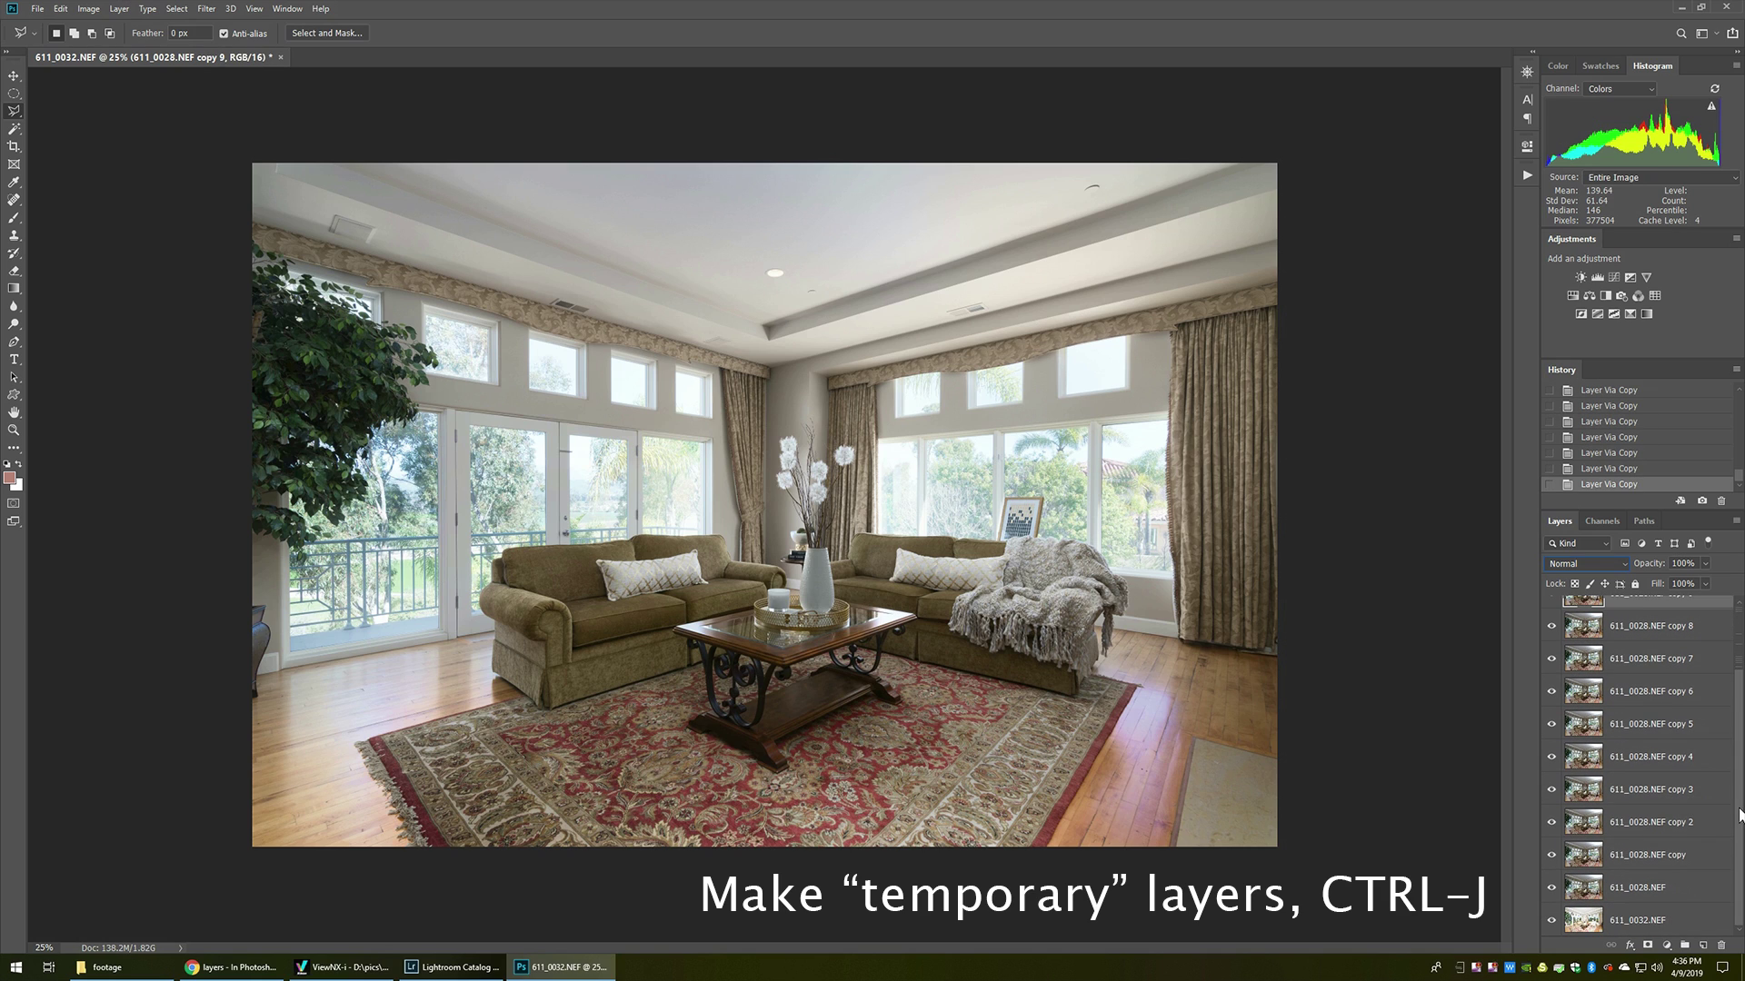
pyautogui.click(1650, 920)
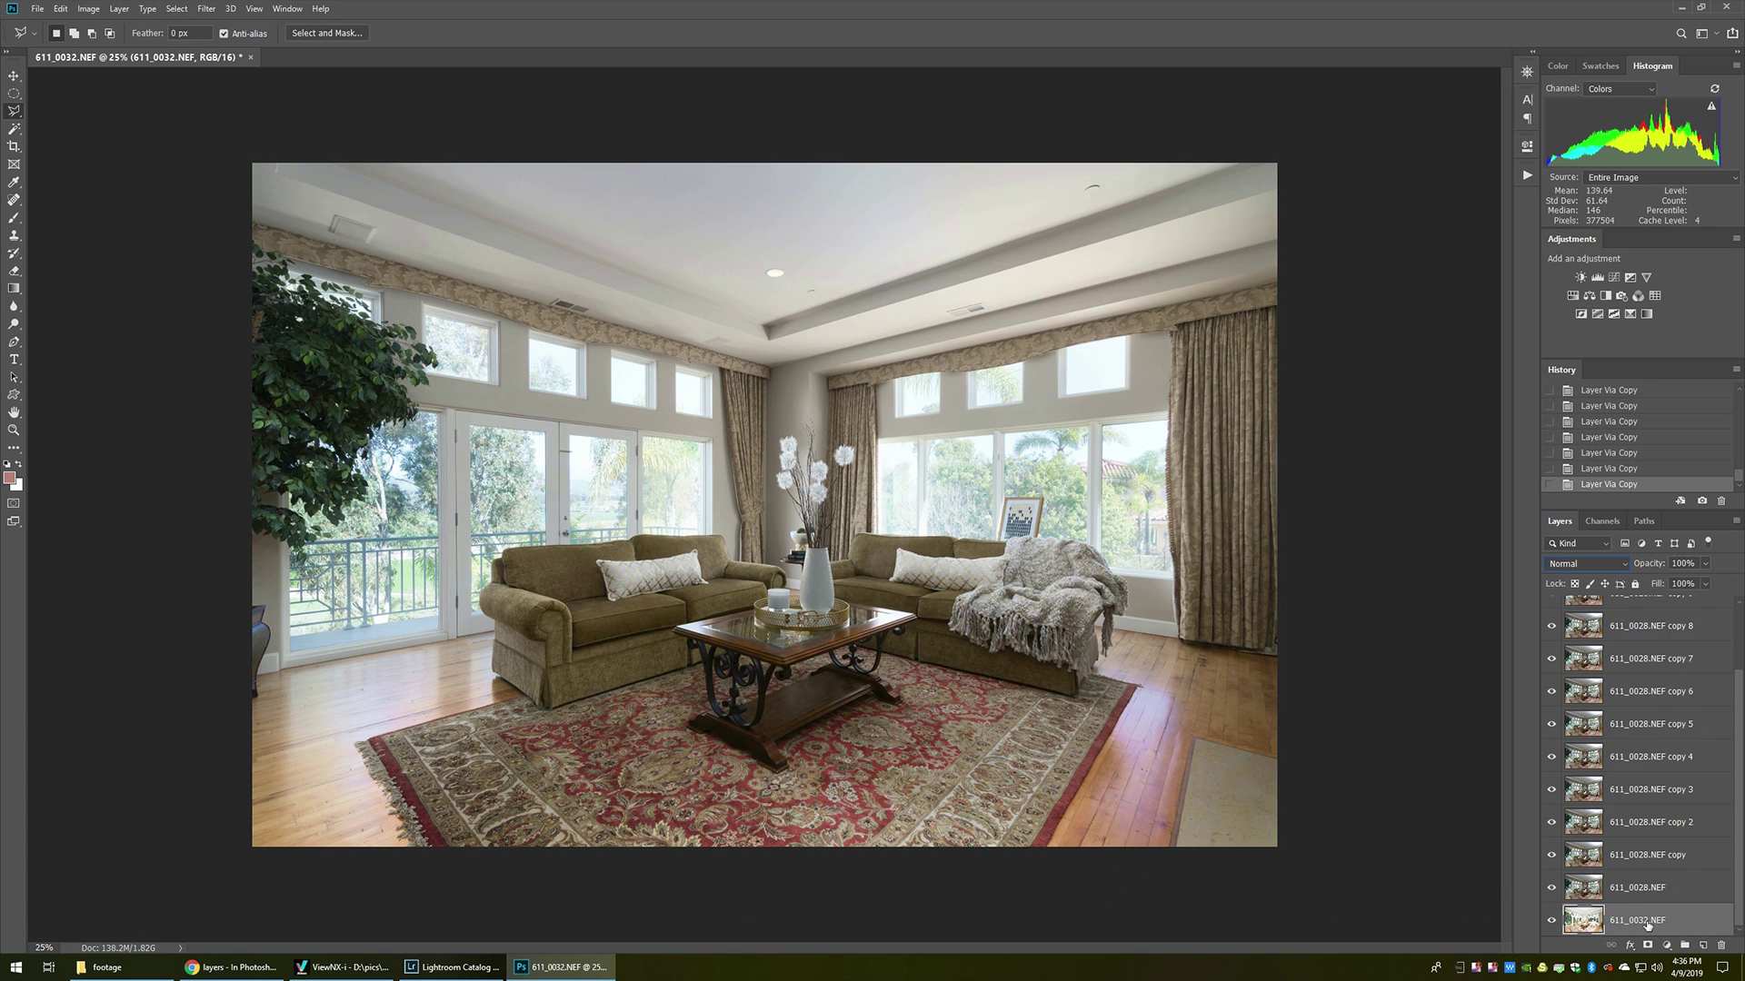
# Step: Create the Dark Mode Prep action in Tutorial Actions with shortcut Ctrl+F3 and start recording
pyautogui.click(1527, 175)
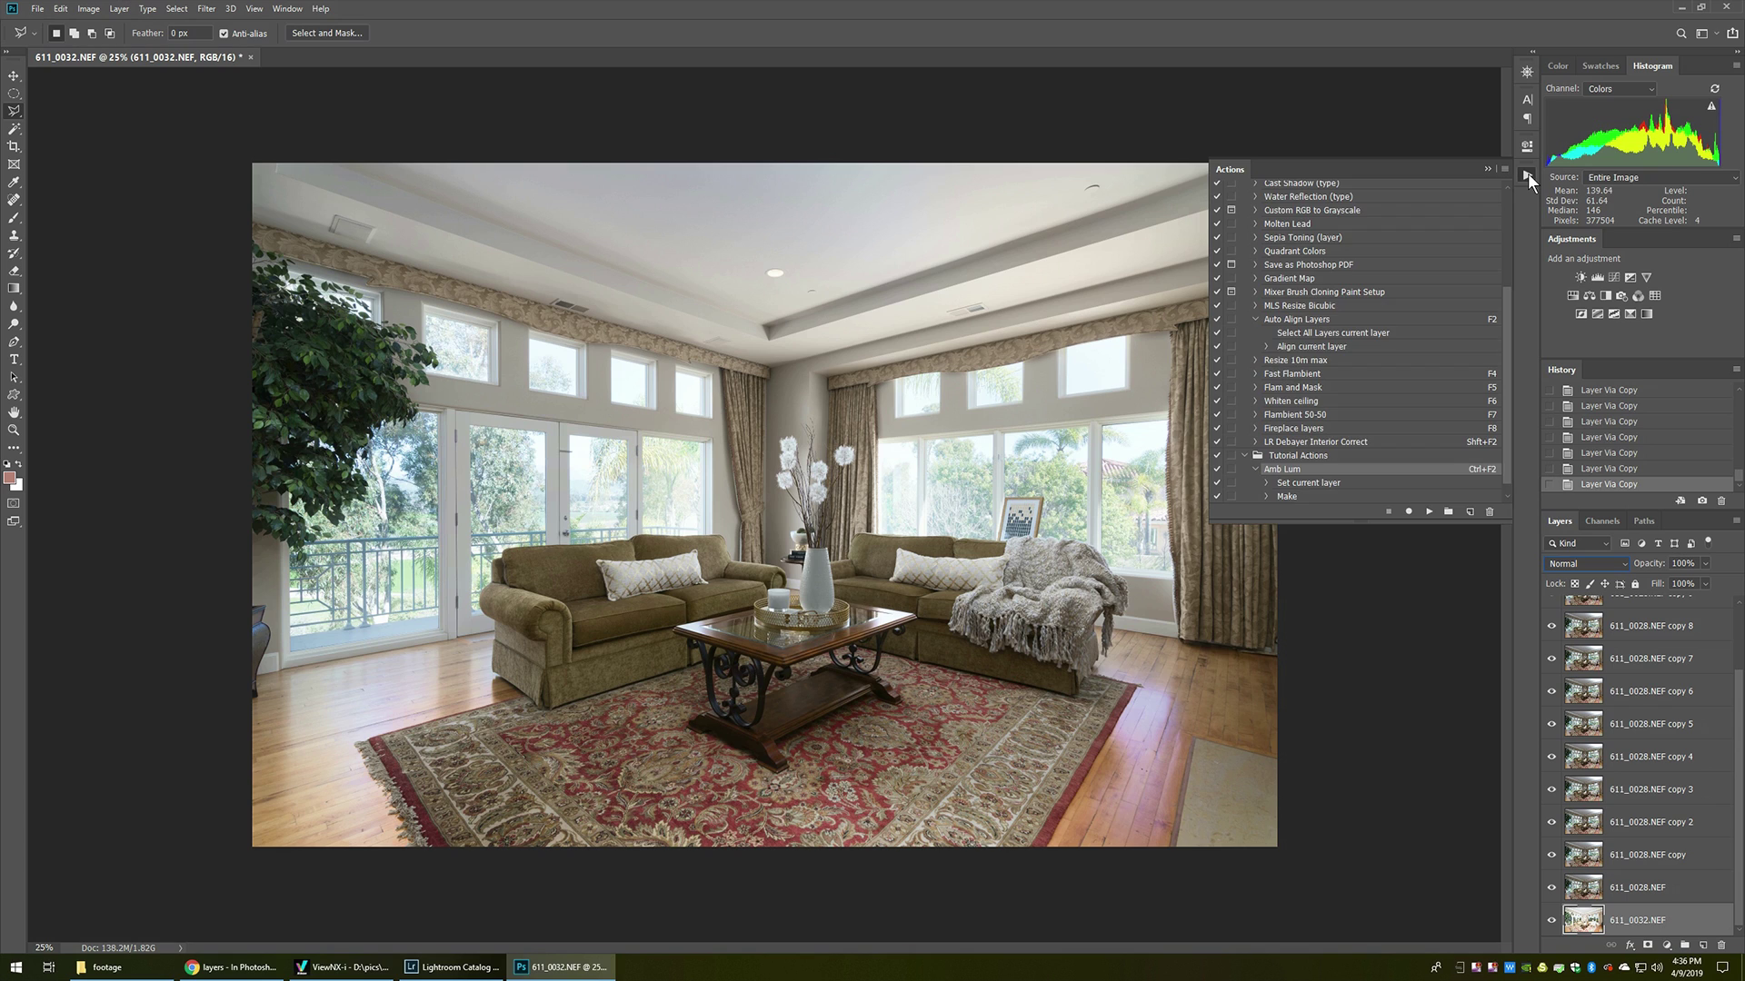
pyautogui.click(1344, 457)
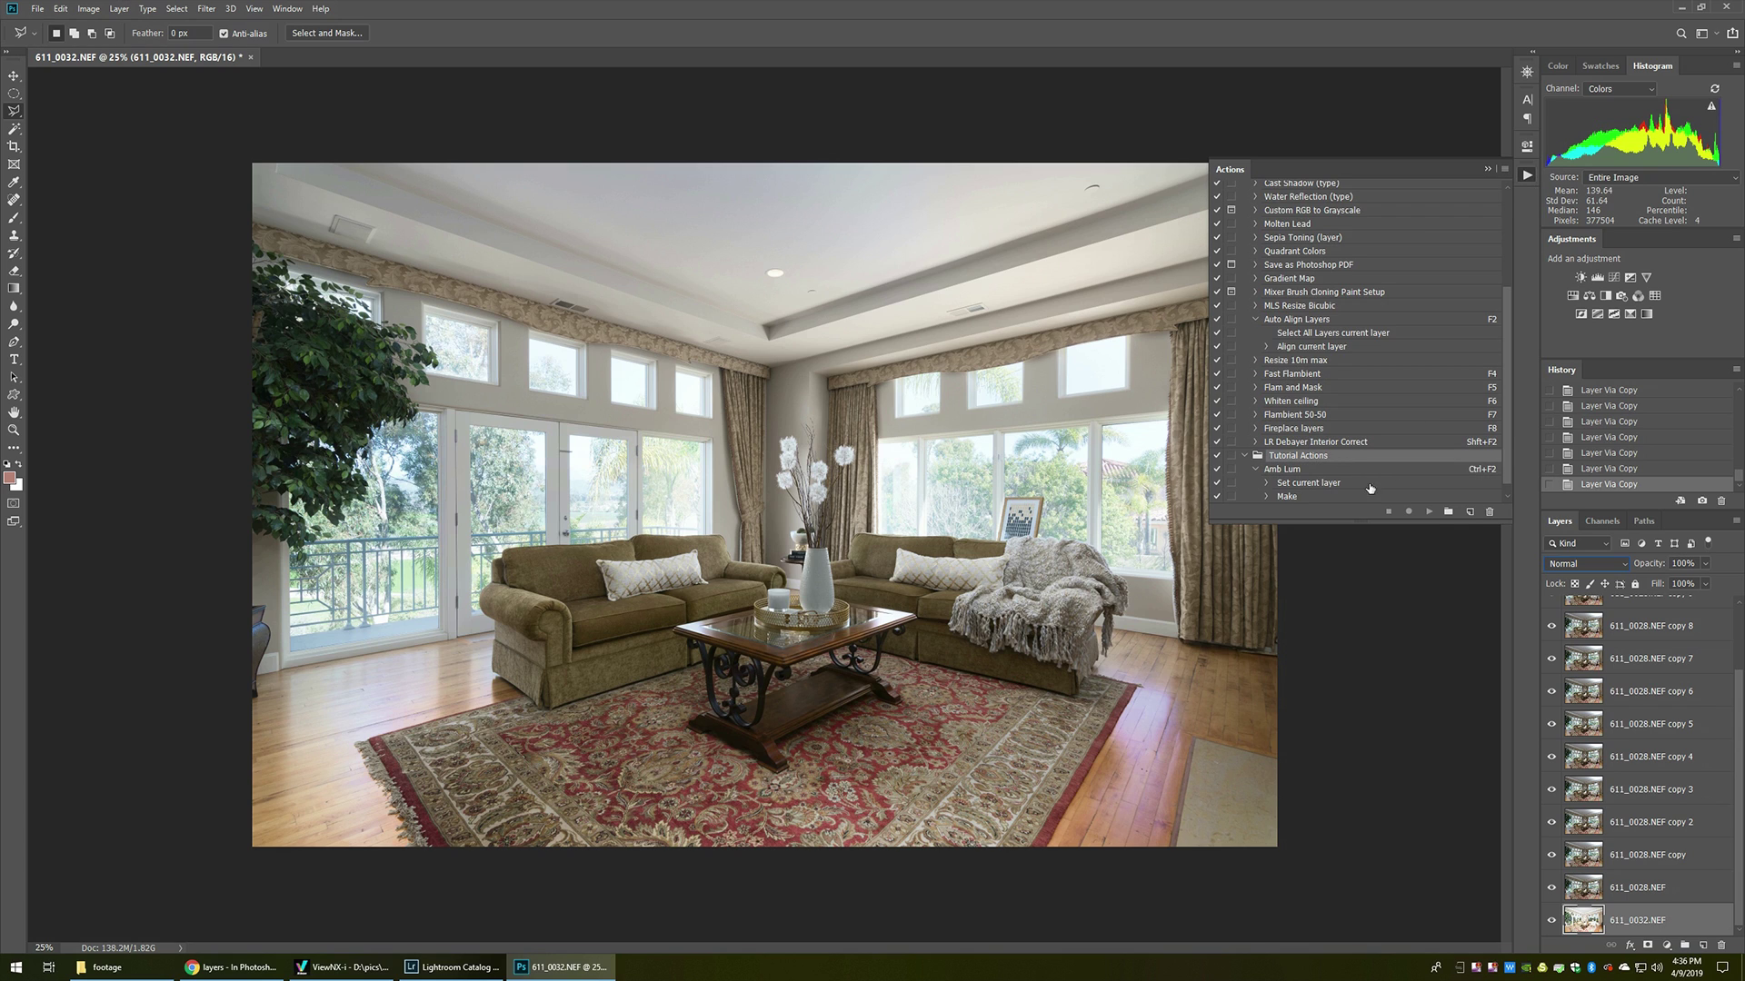
pyautogui.click(1470, 512)
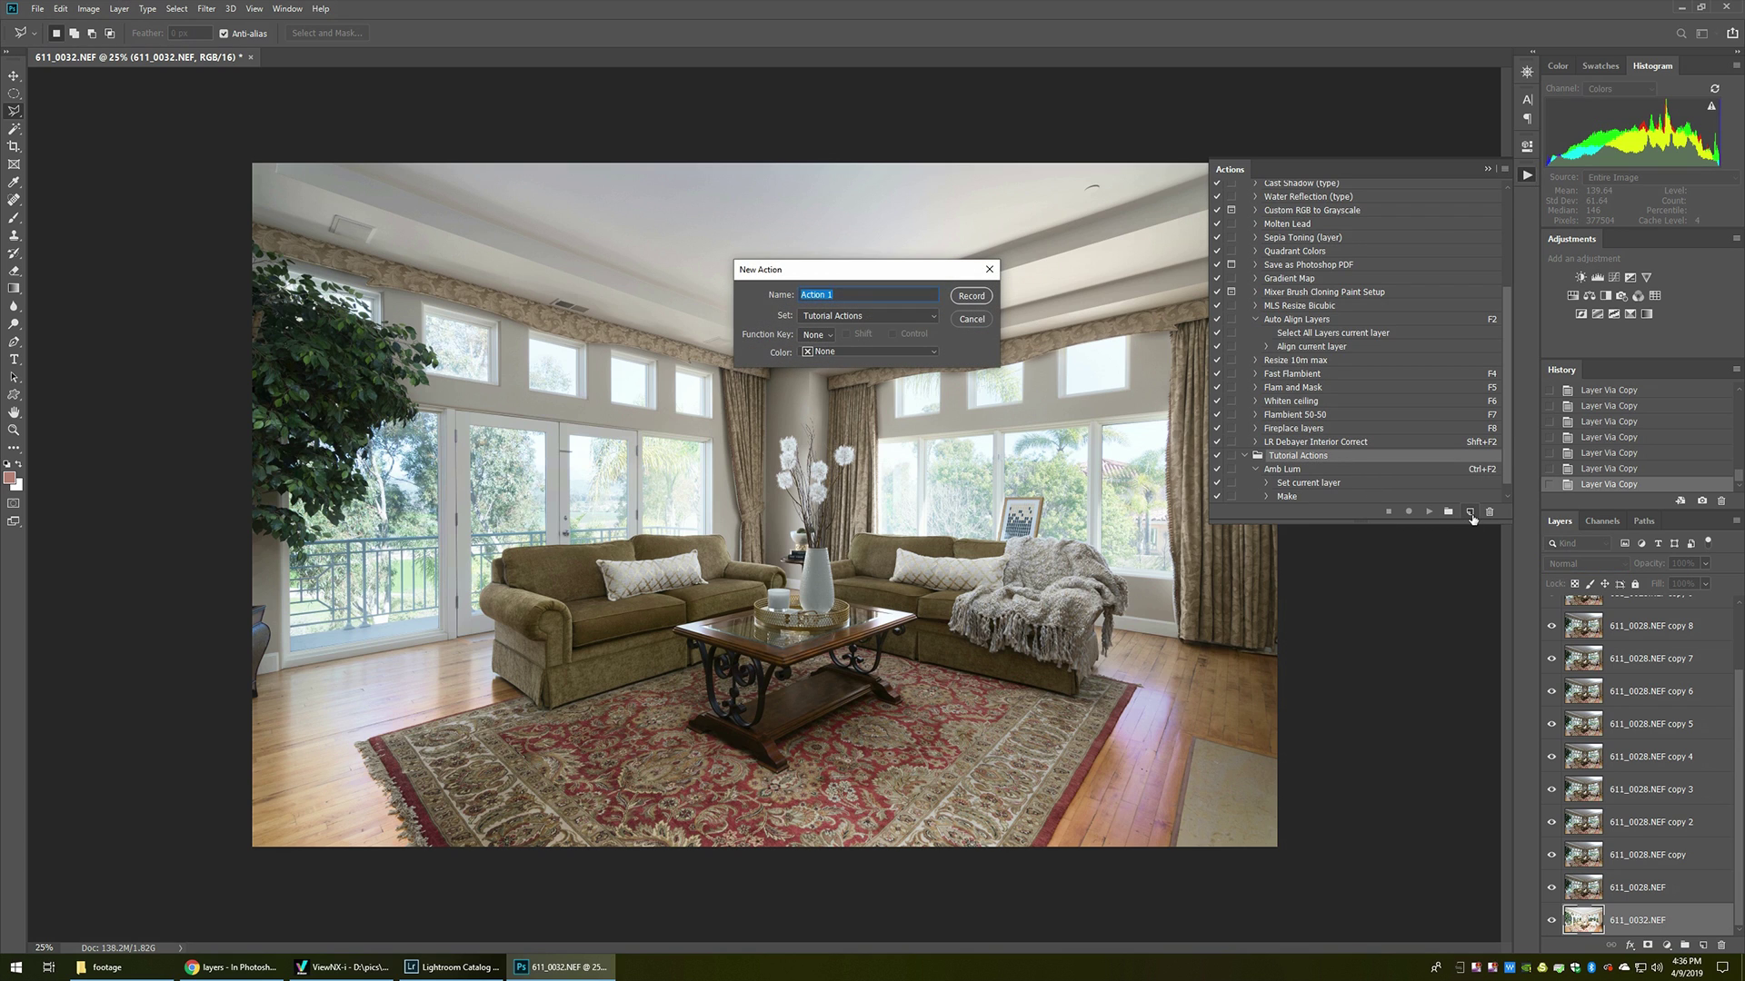
pyautogui.write('Dark Mode Prep')
pyautogui.click(825, 335)
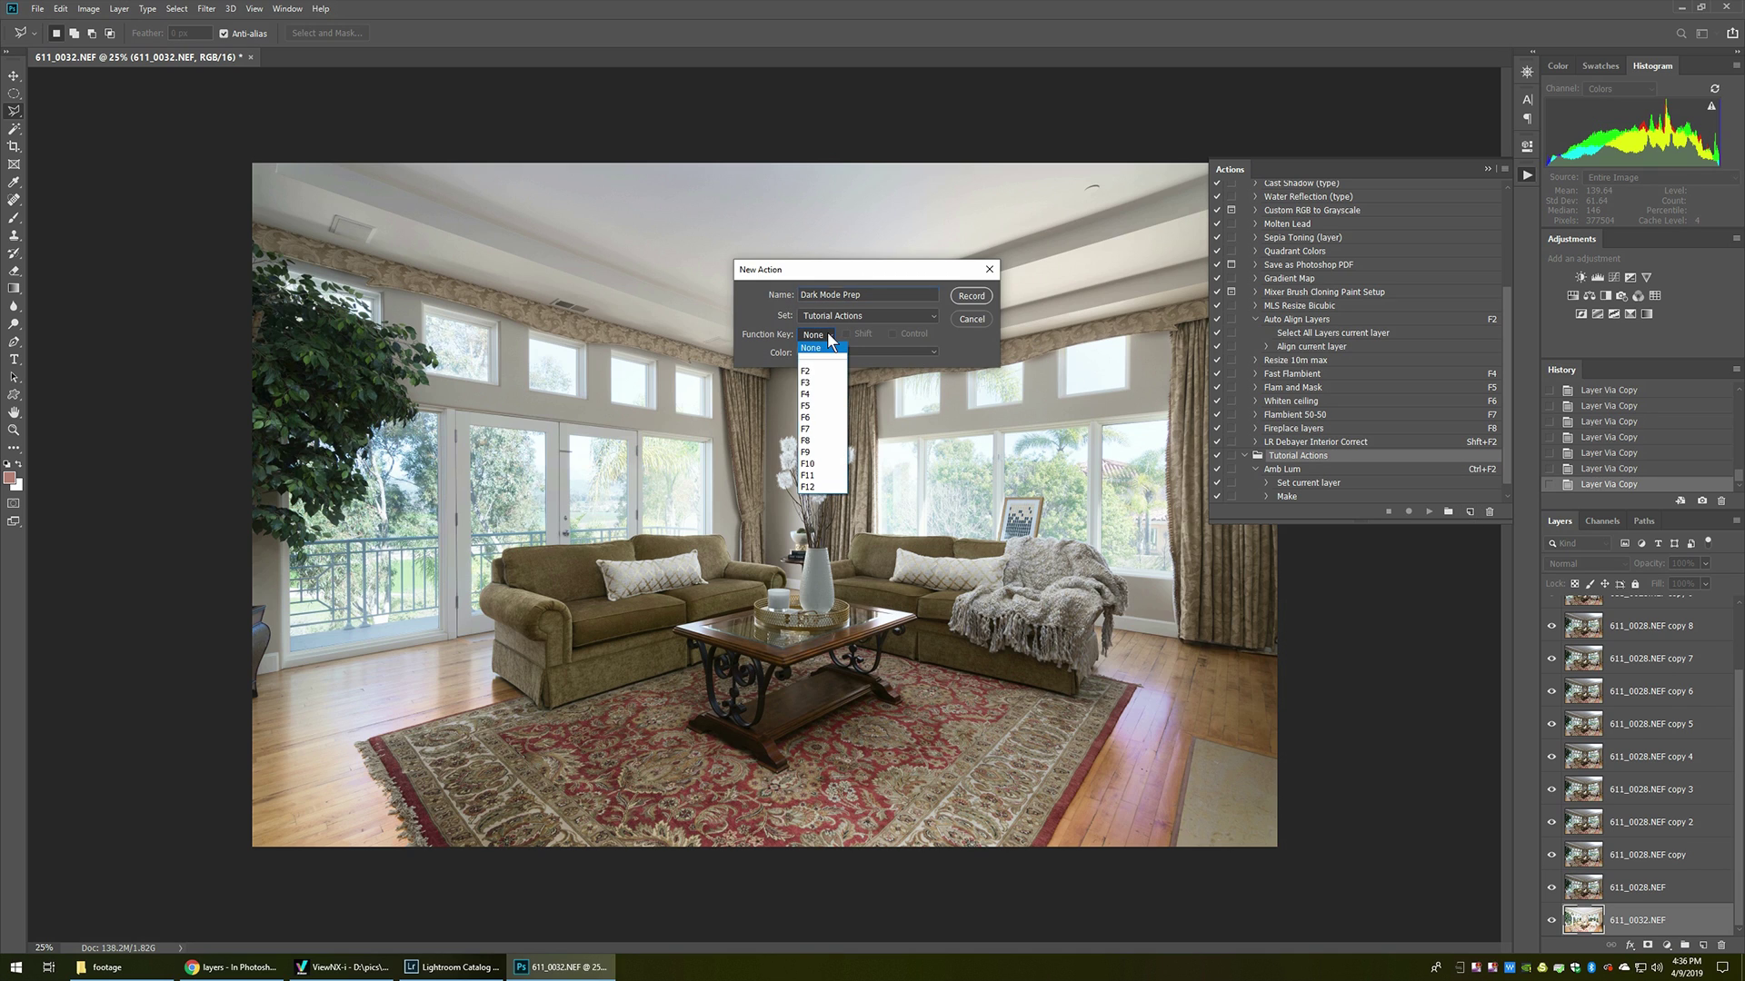
pyautogui.click(820, 382)
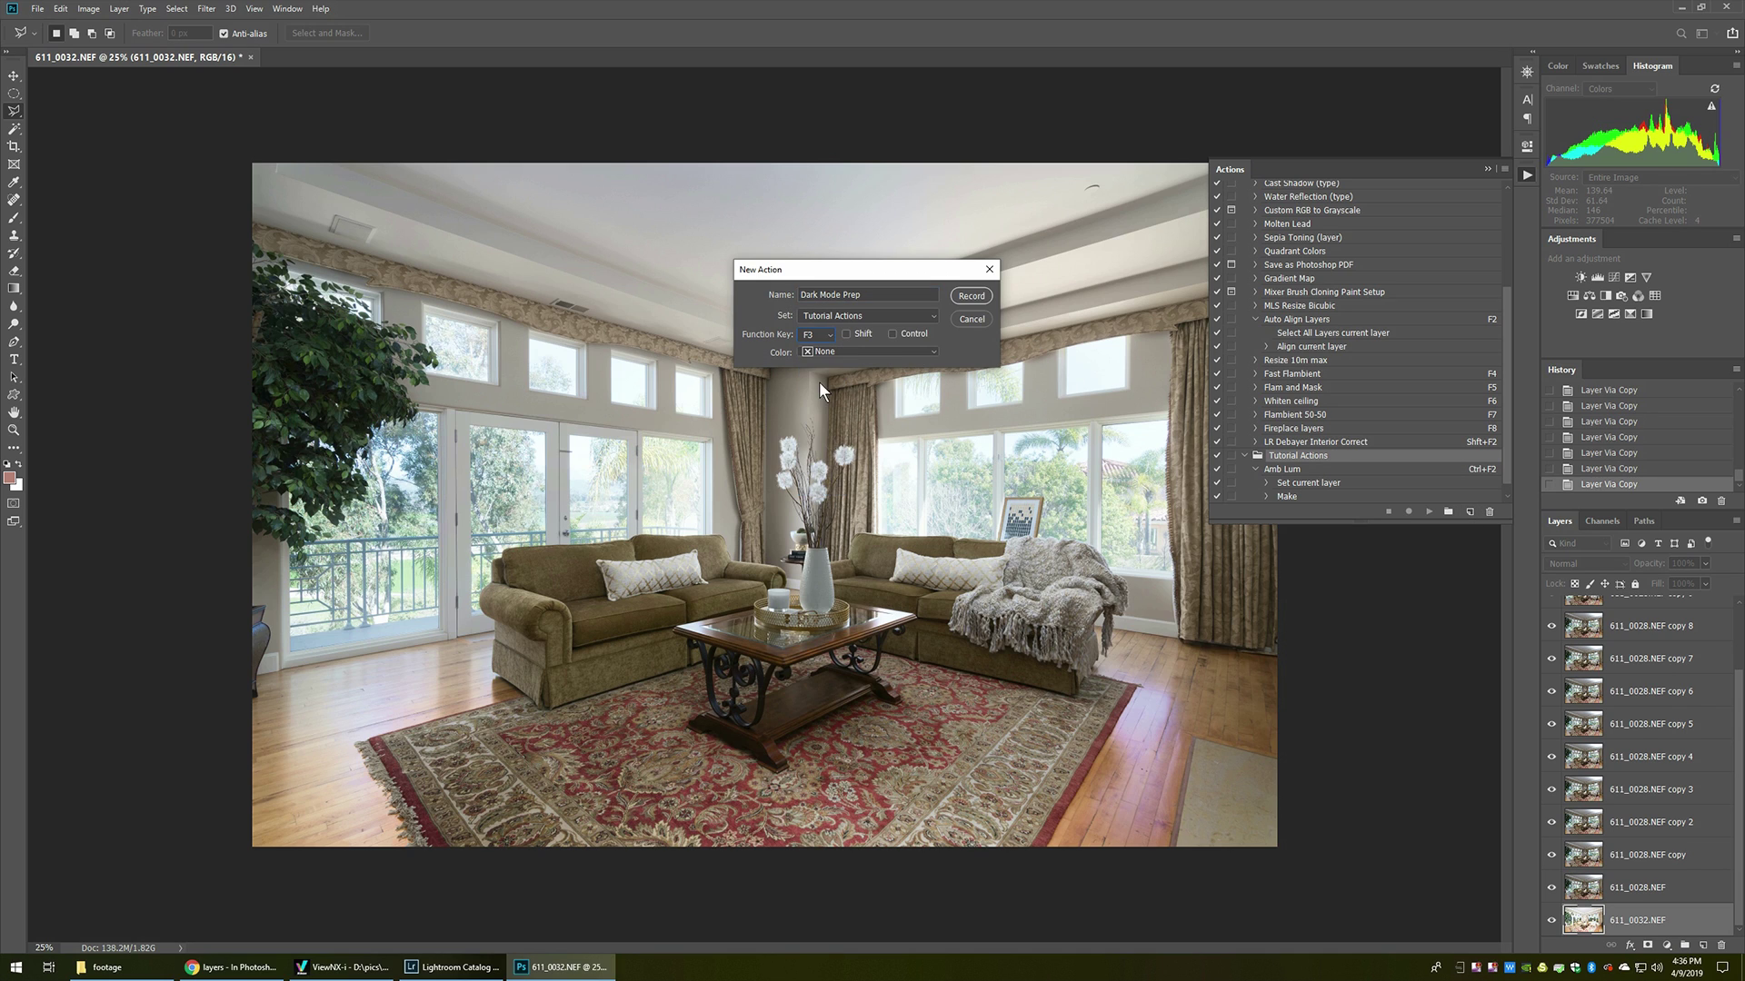
pyautogui.click(969, 292)
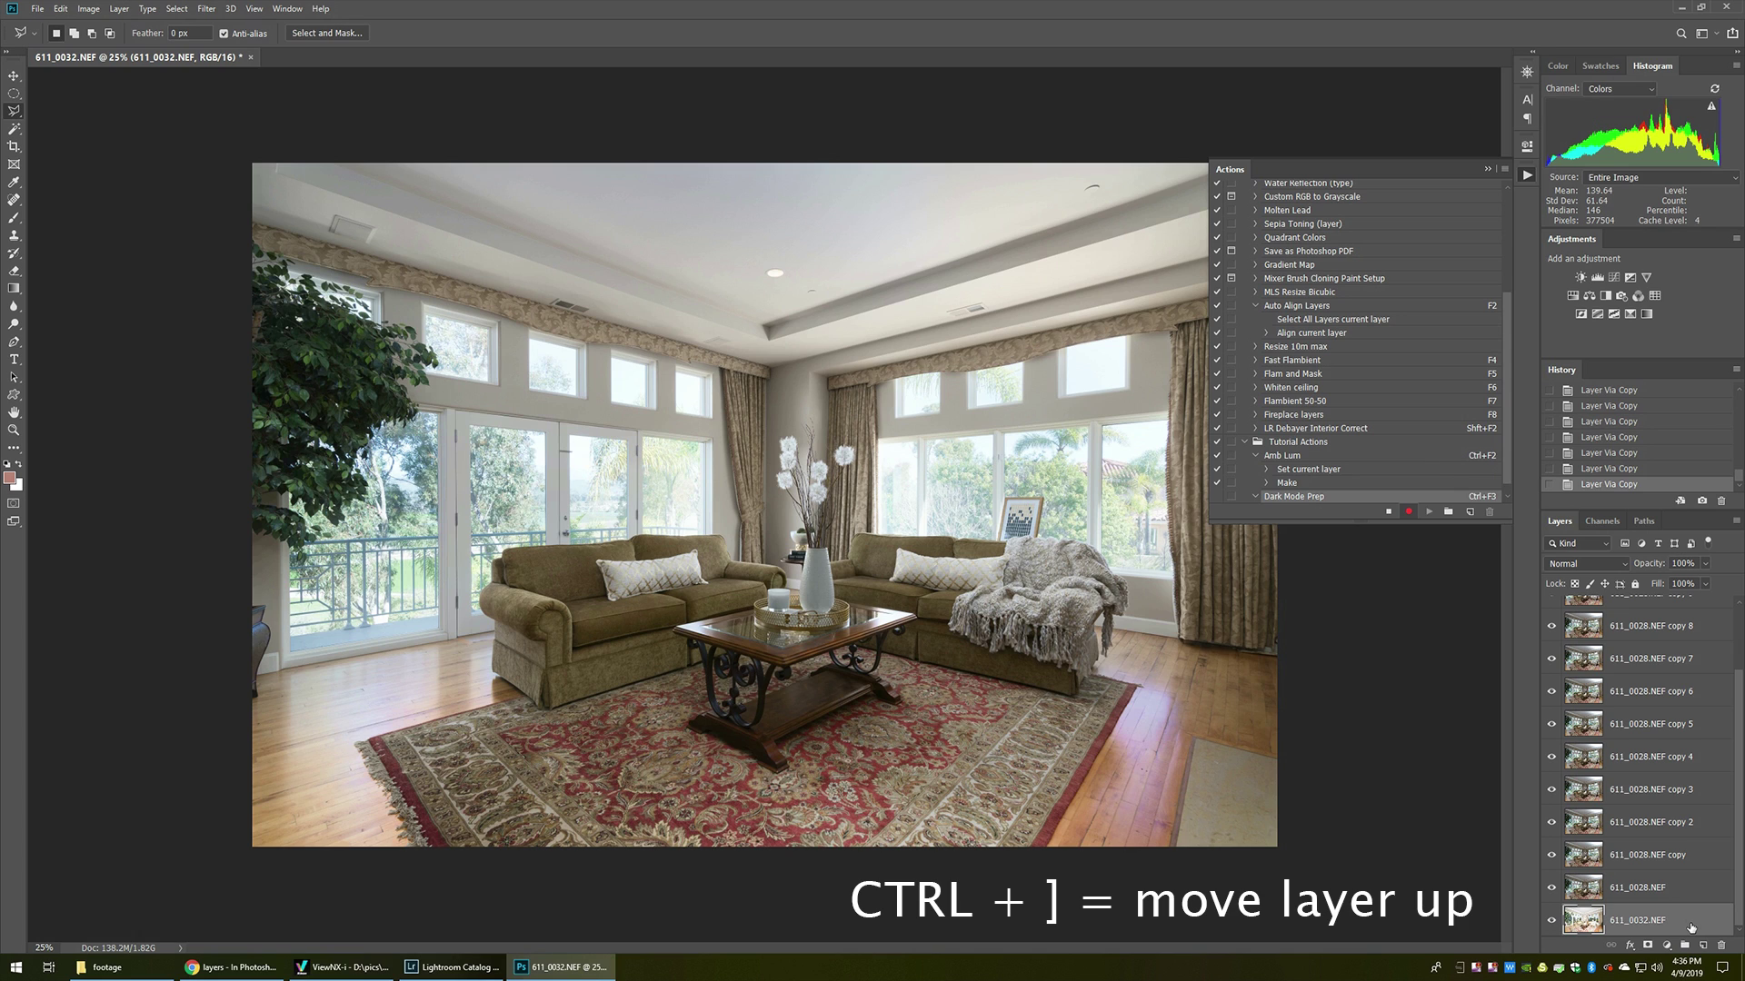
# Step: Raise 611_0032.NEF to the top of the layer stack and set it to Darken blending
pyautogui.hotkey('ctrl', ']')
pyautogui.hotkey('ctrl', ']')
pyautogui.hotkey('ctrl', ']')
pyautogui.hotkey('ctrl', ']')
pyautogui.hotkey('ctrl', ']')
pyautogui.hotkey('ctrl', ']')
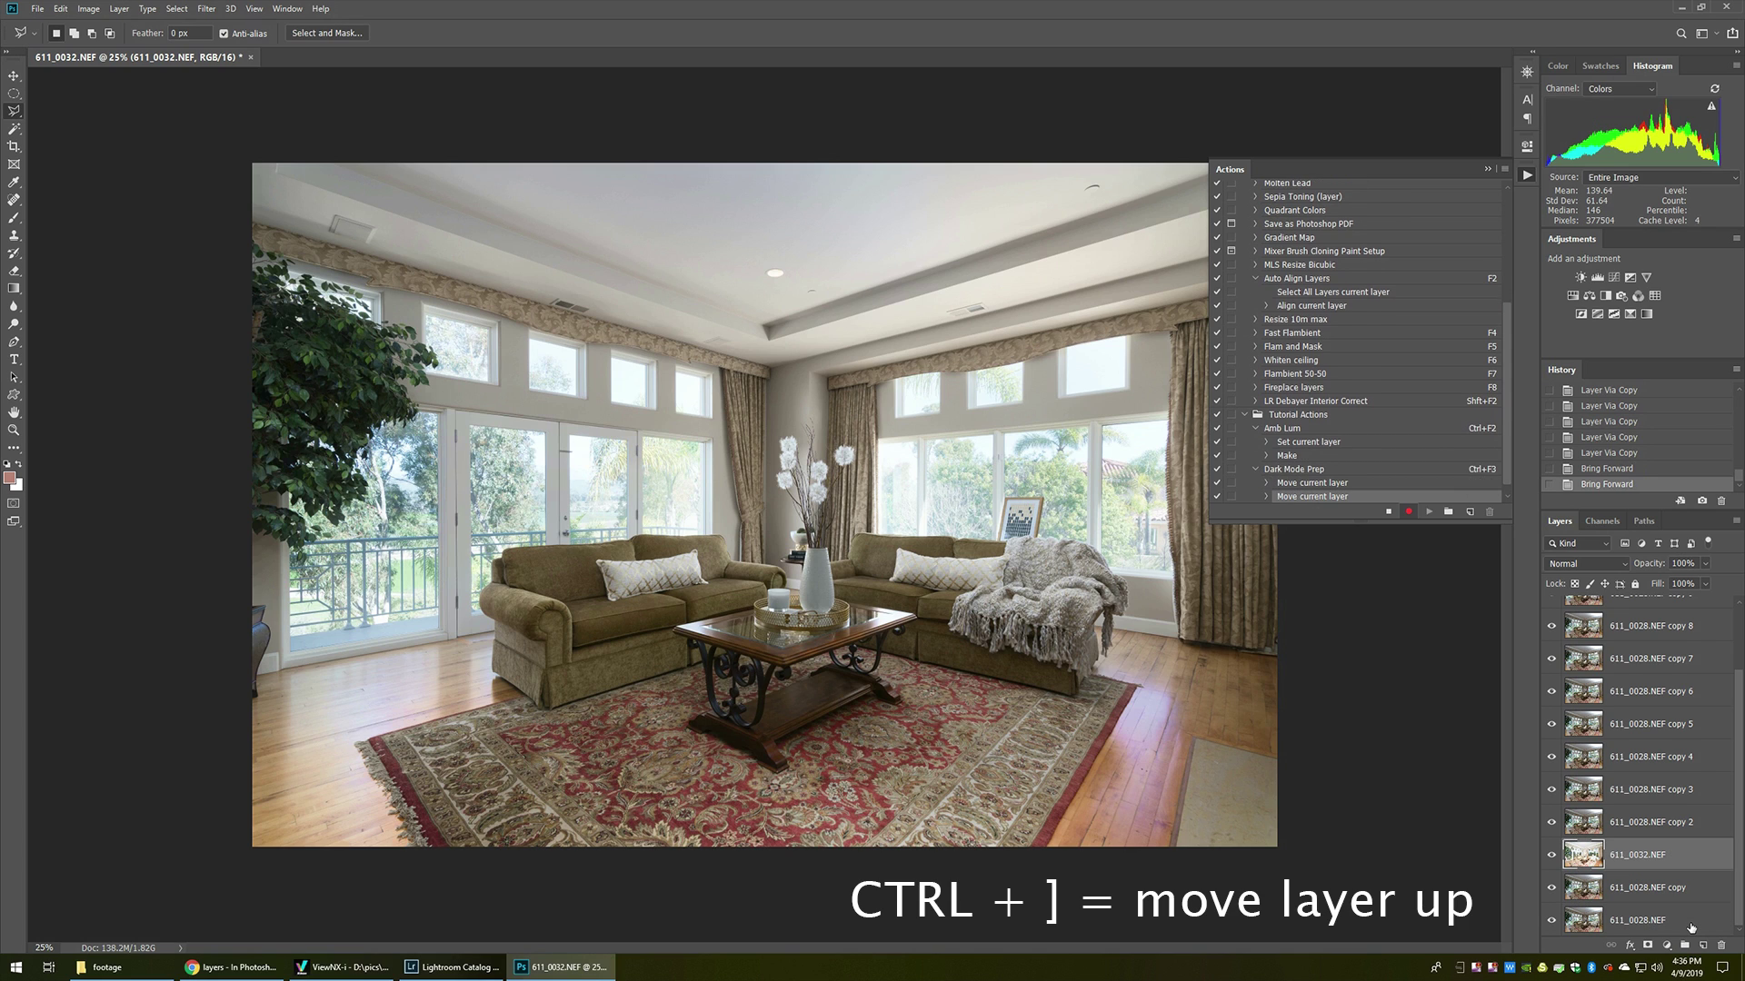
pyautogui.hotkey('ctrl', ']')
pyautogui.hotkey('ctrl', ']')
pyautogui.hotkey('ctrl', ']')
pyautogui.hotkey('ctrl', ']')
pyautogui.hotkey('ctrl', ']')
pyautogui.hotkey('ctrl', ']')
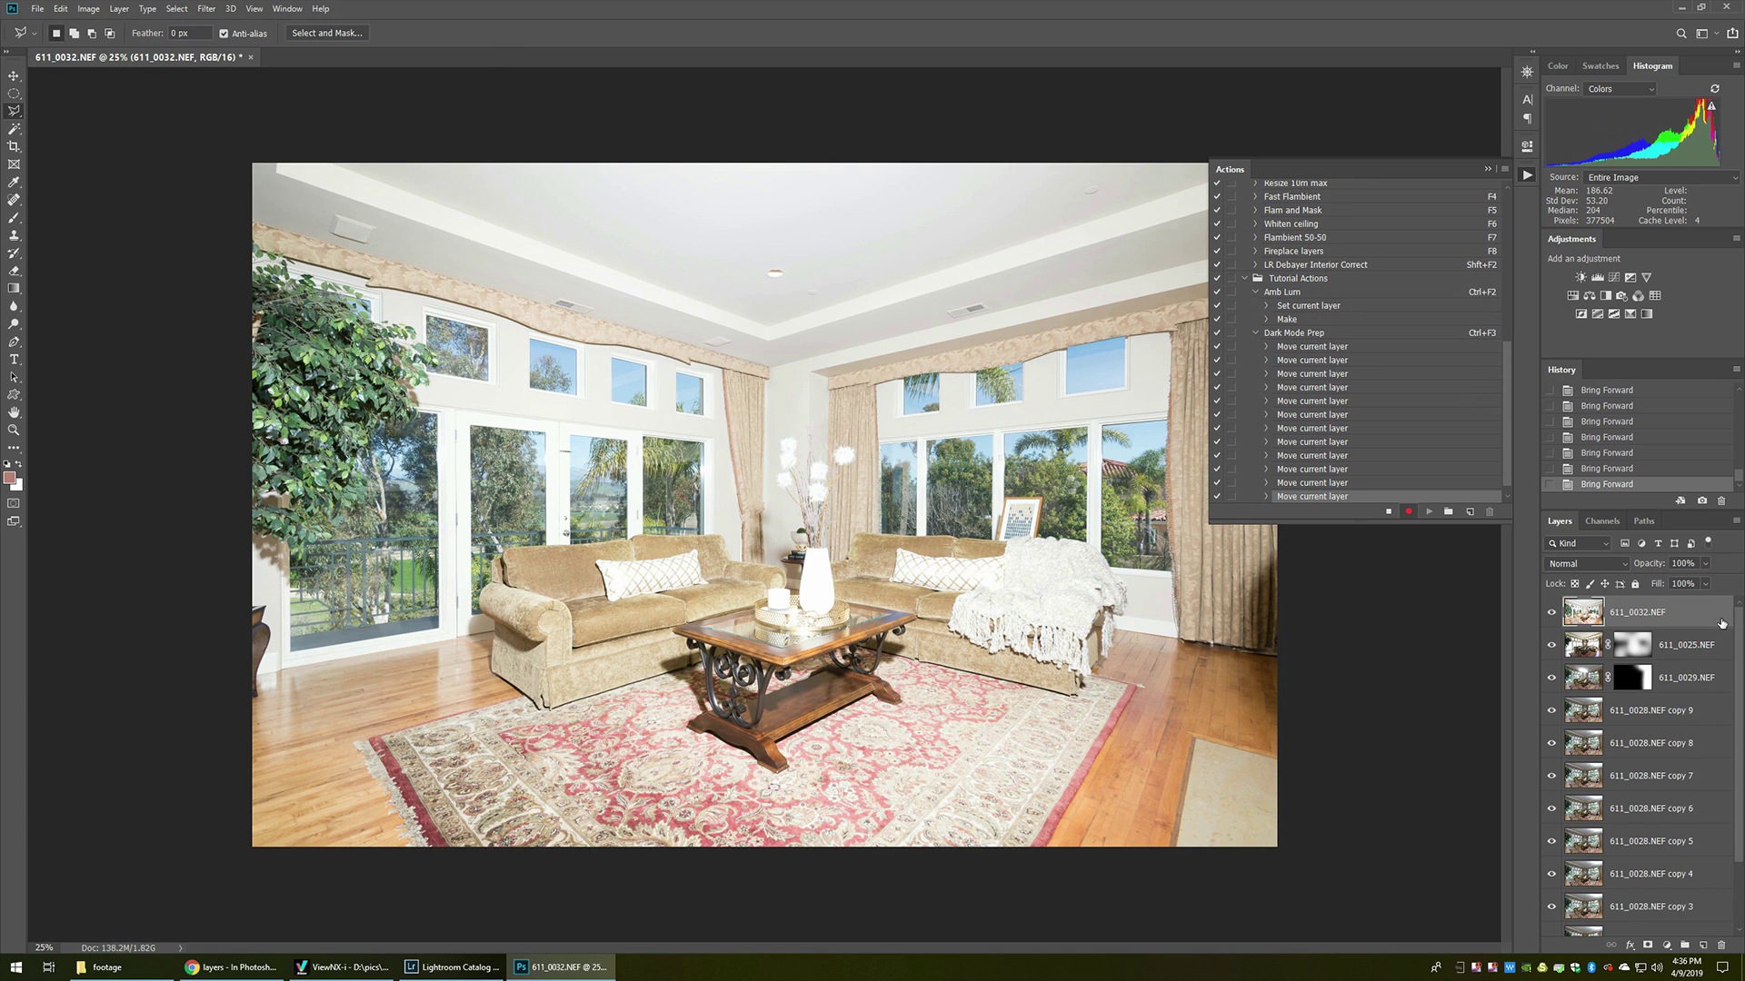
pyautogui.click(1567, 564)
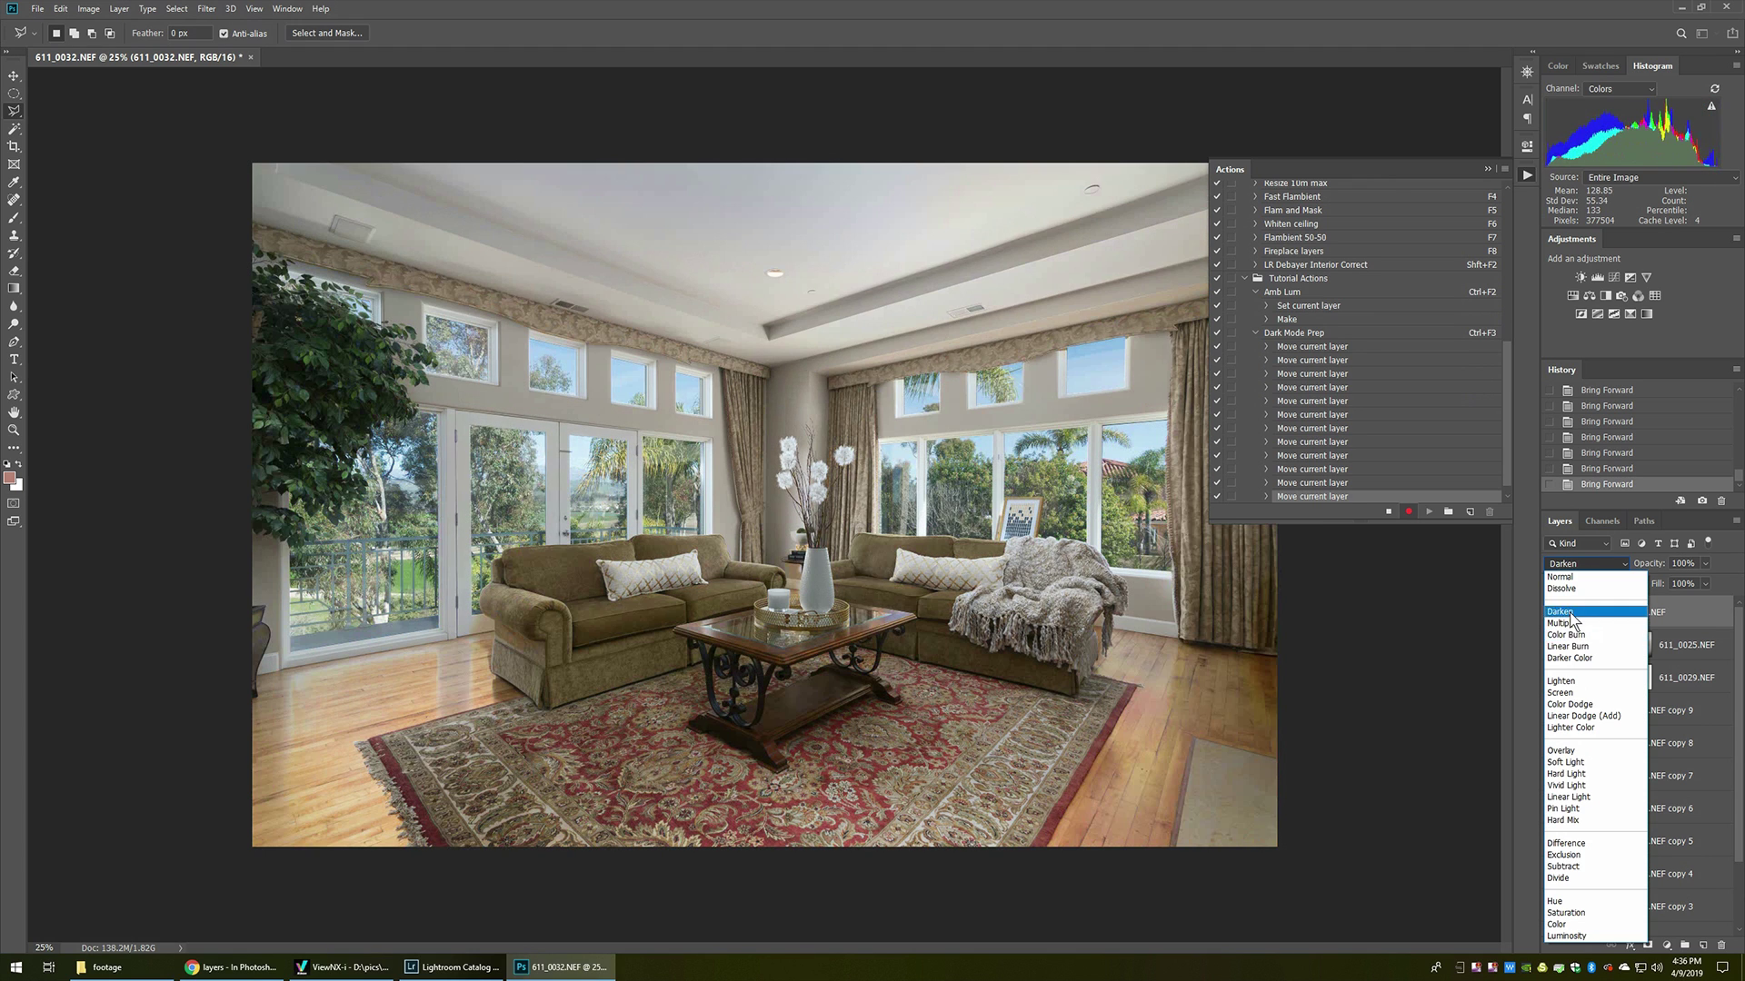
pyautogui.click(1572, 613)
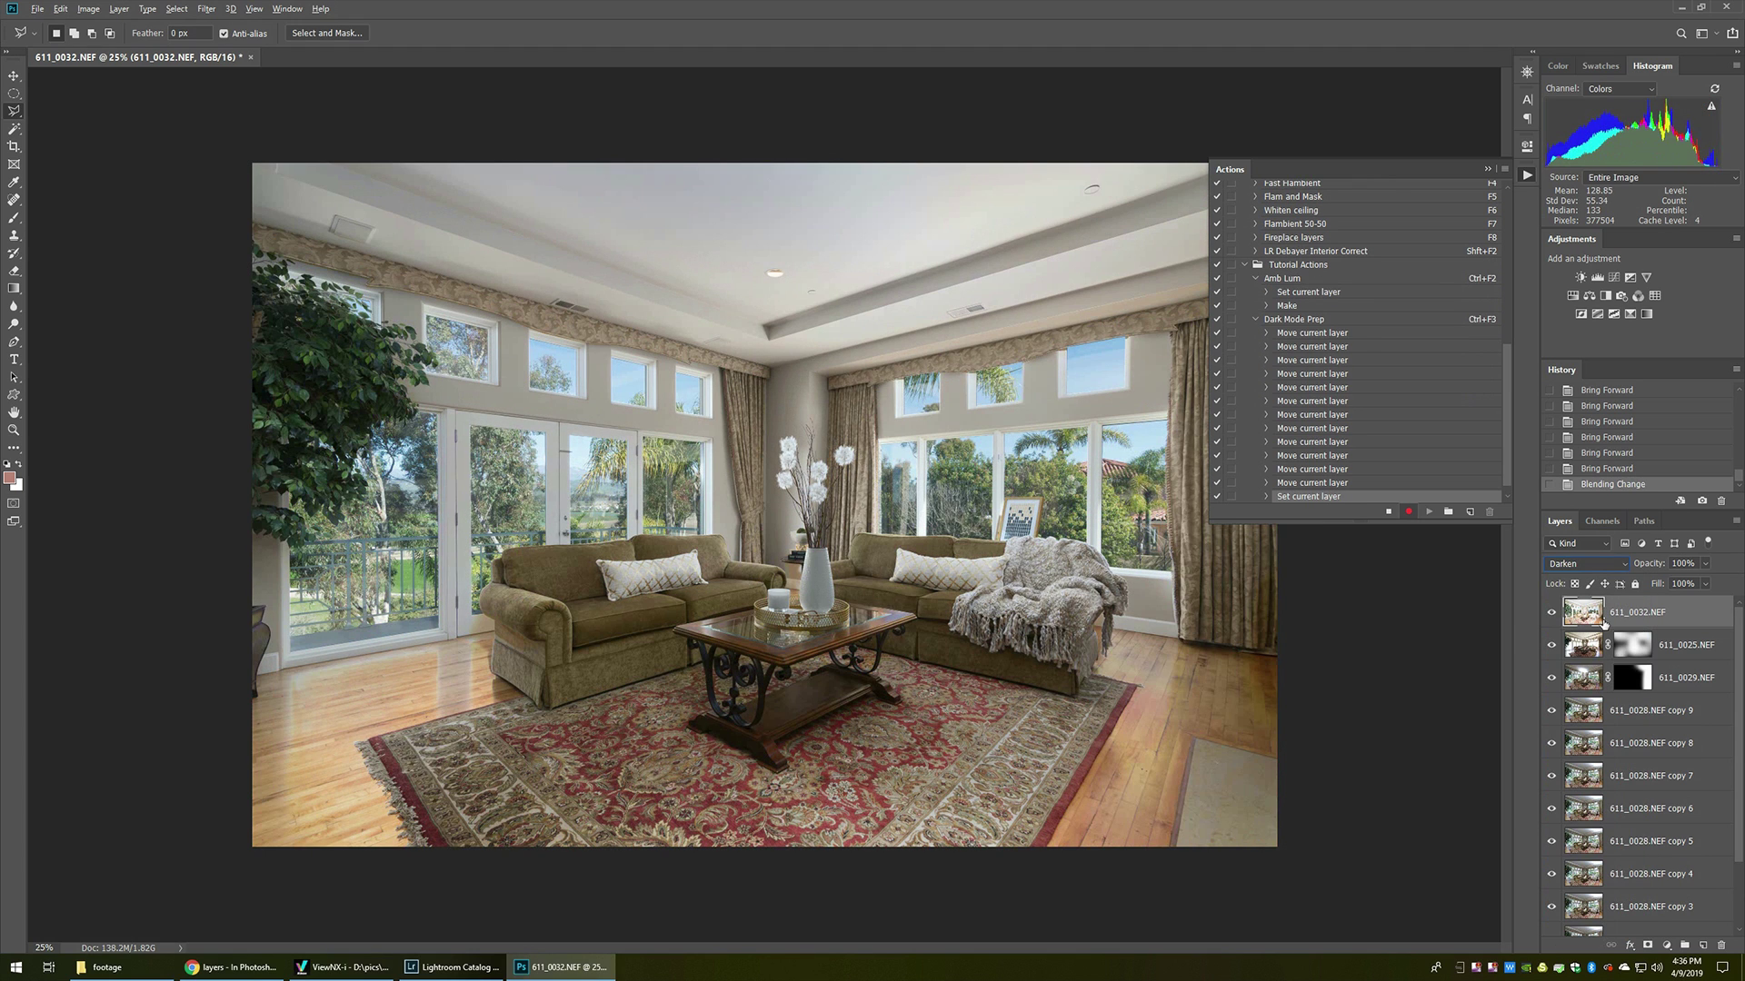
# Step: Add a black Hide All mask, stop recording, and select the top copy layer, copy 9
pyautogui.hotkey('alt', 'l')
pyautogui.press('m')
pyautogui.press('h')
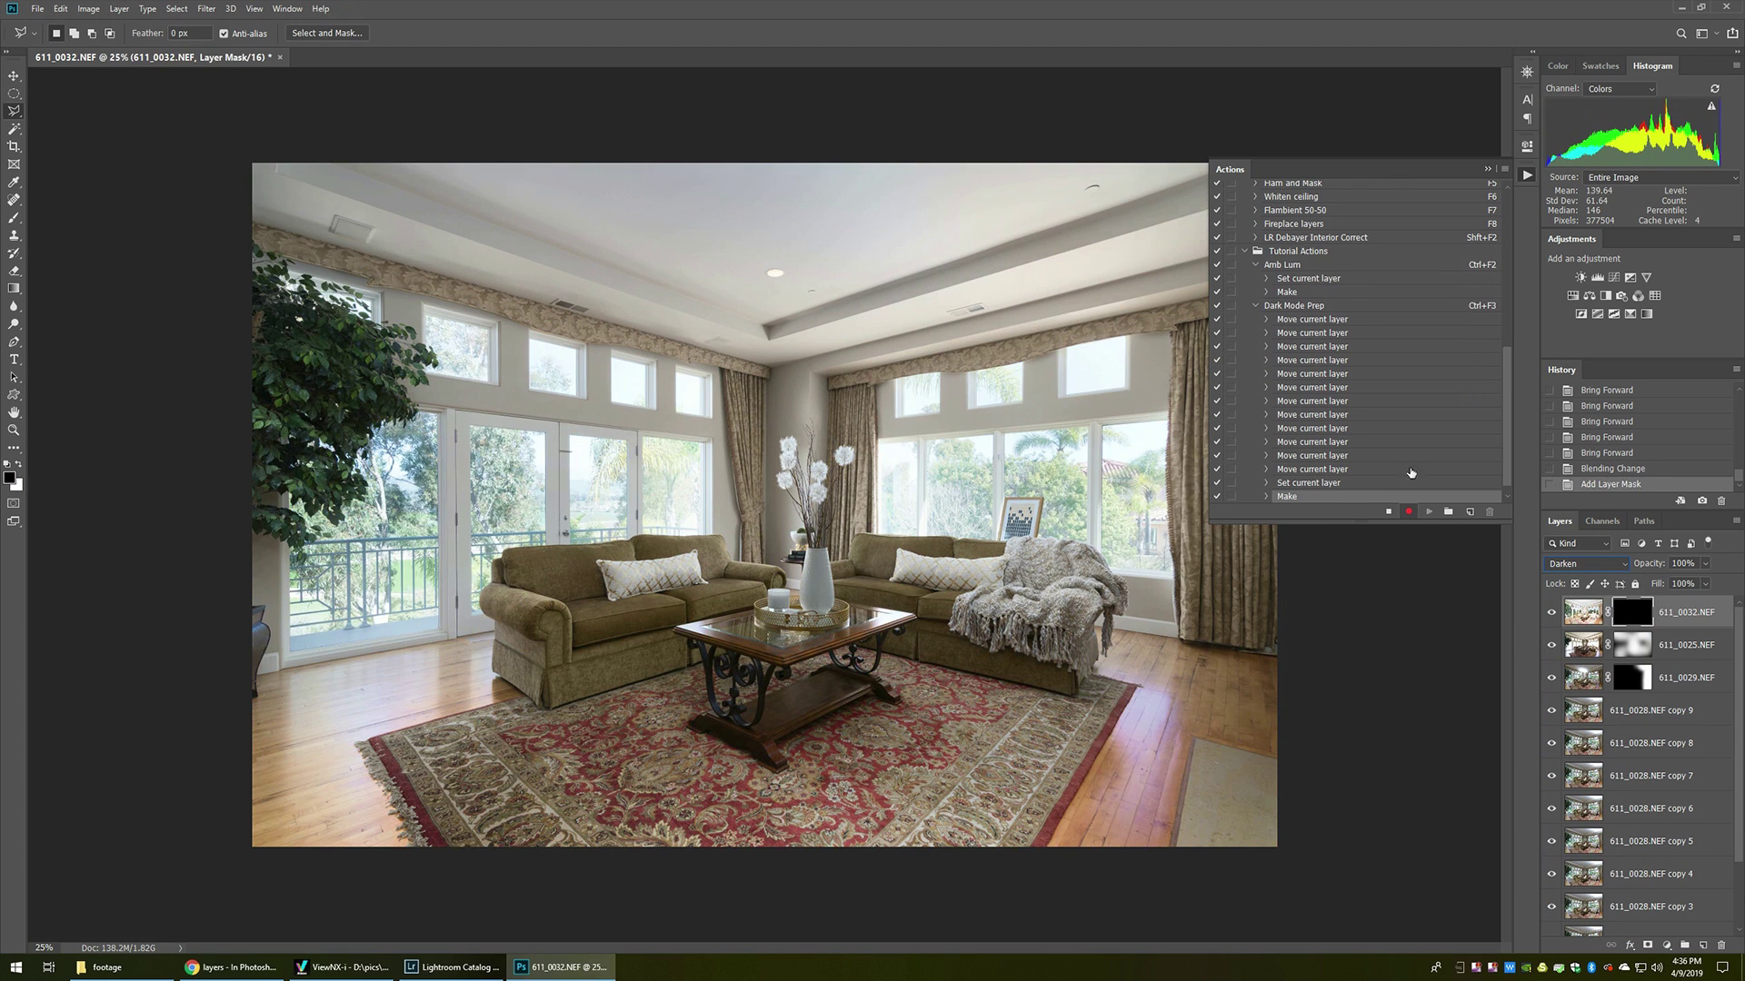
pyautogui.click(1388, 515)
pyautogui.click(1686, 716)
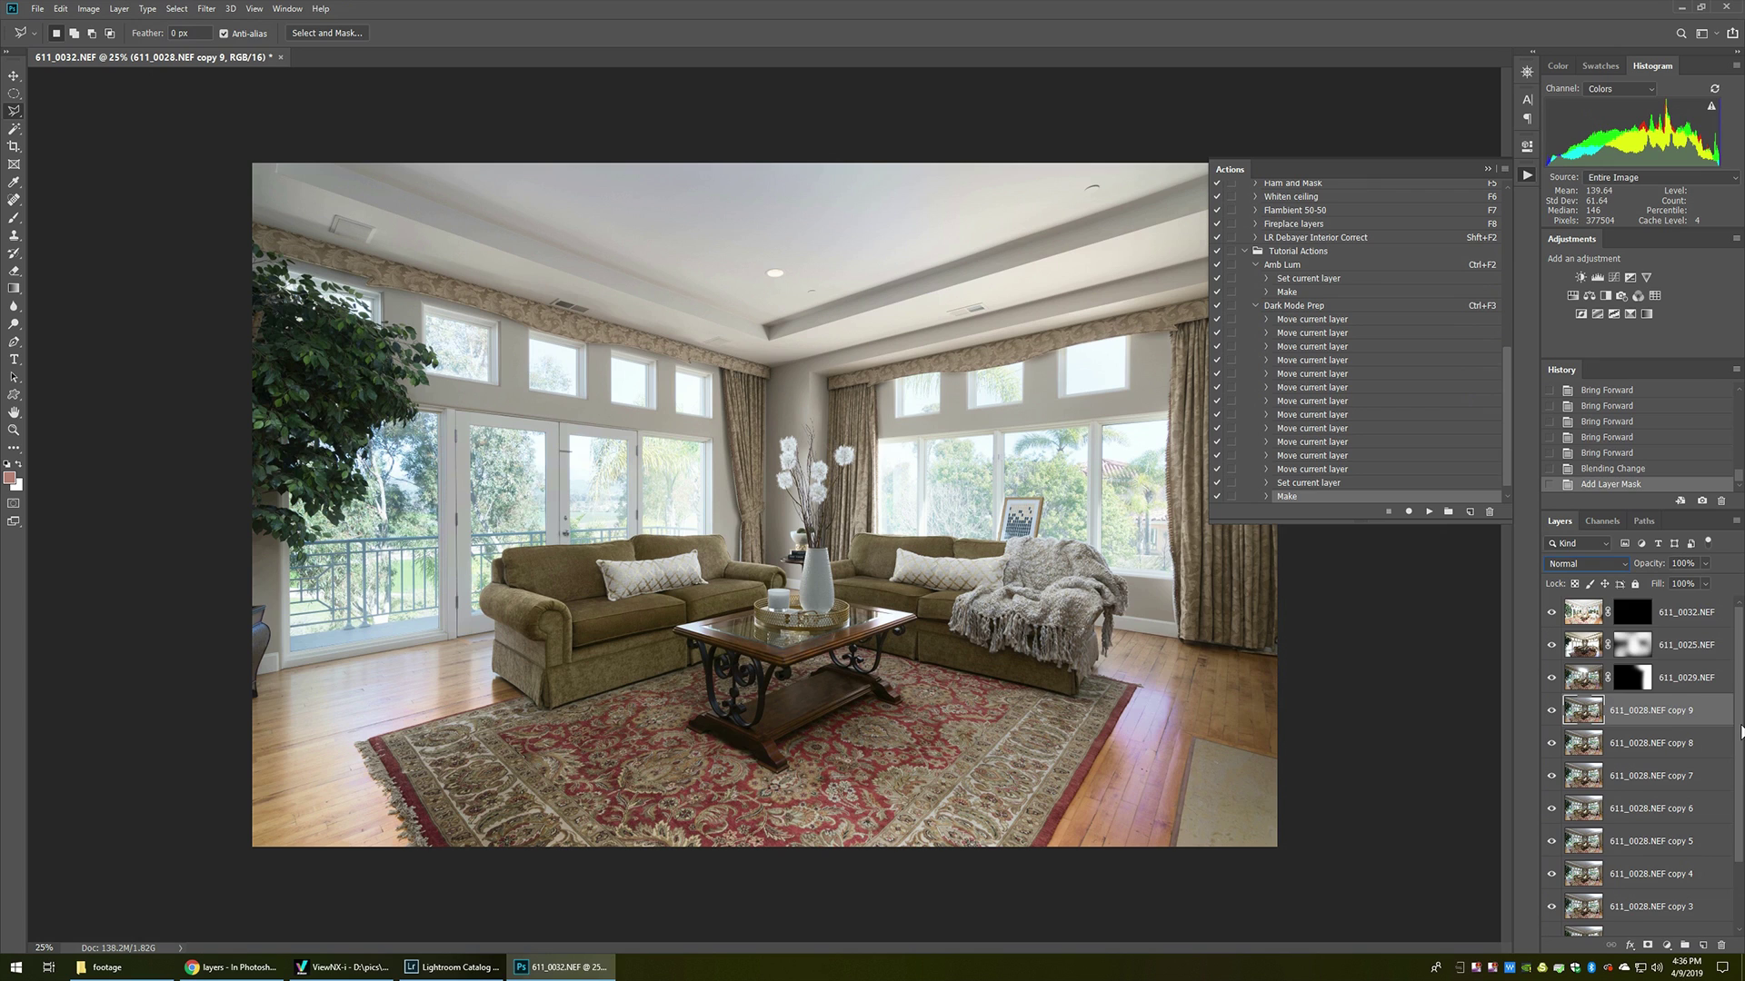
pyautogui.moveTo(1741, 730); pyautogui.dragTo(1739, 850)
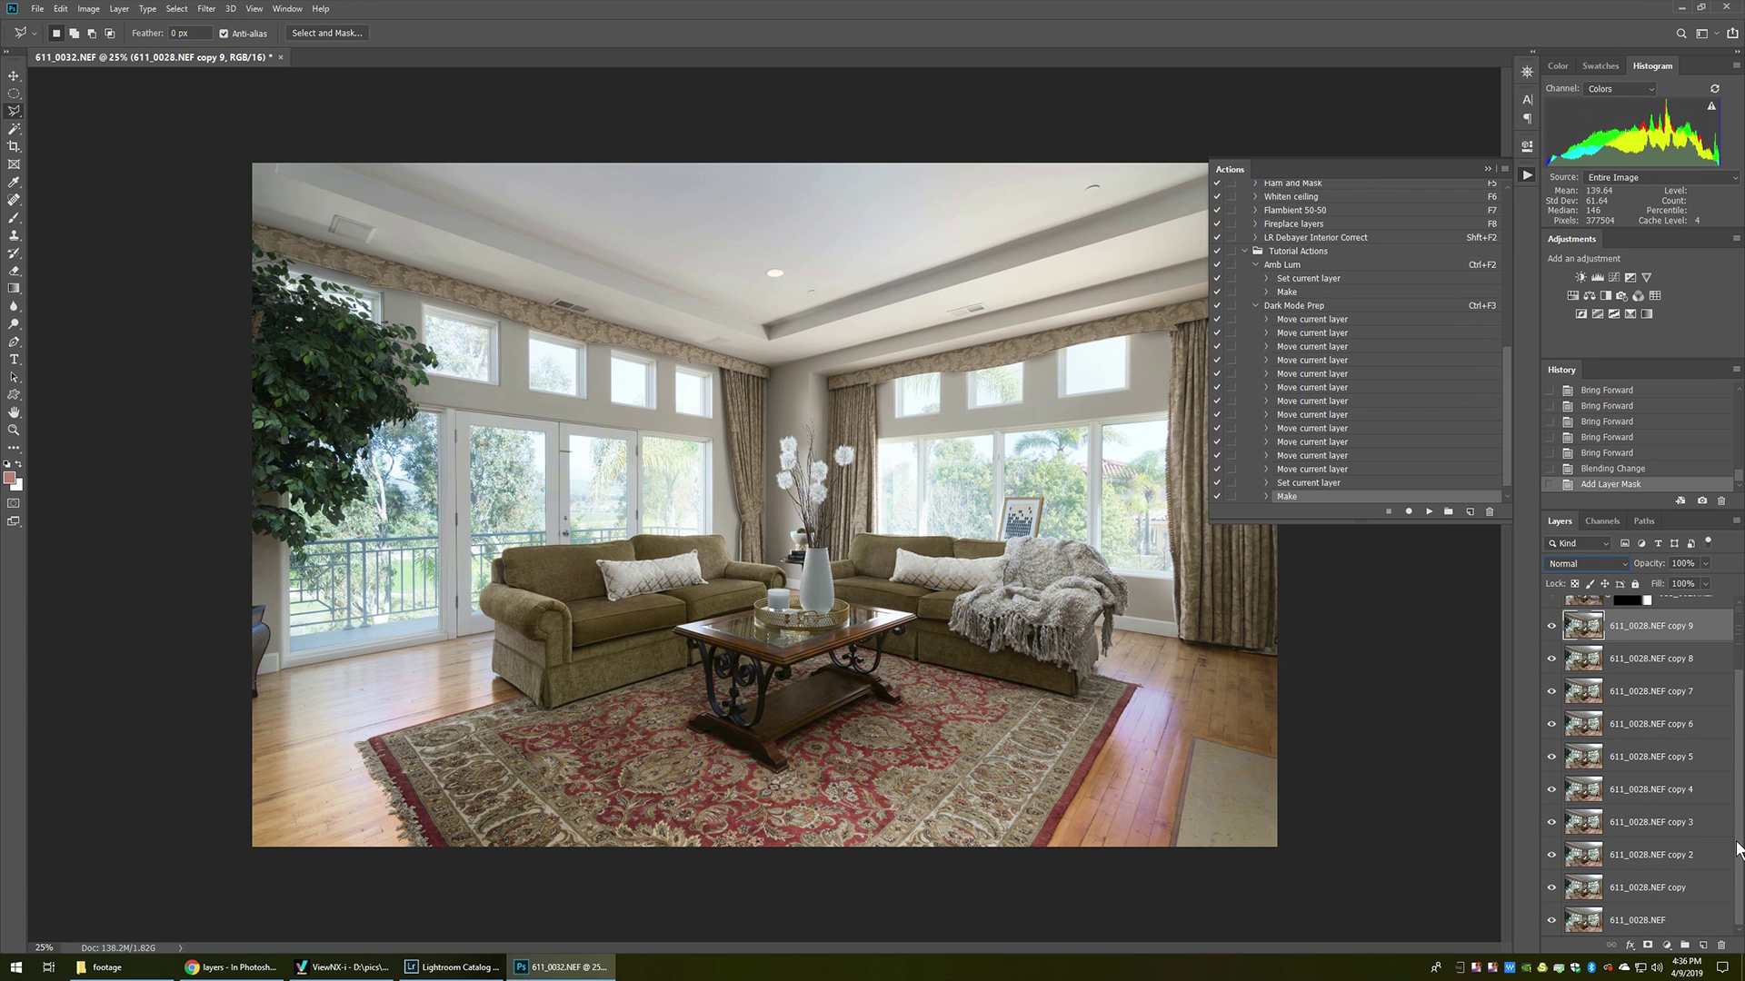
# Step: Delete all the temporary copy layers from copy 9 down to copy
pyautogui.keyDown('shift'); pyautogui.click(1656, 889); pyautogui.keyUp('shift')
pyautogui.rightClick(1656, 889)
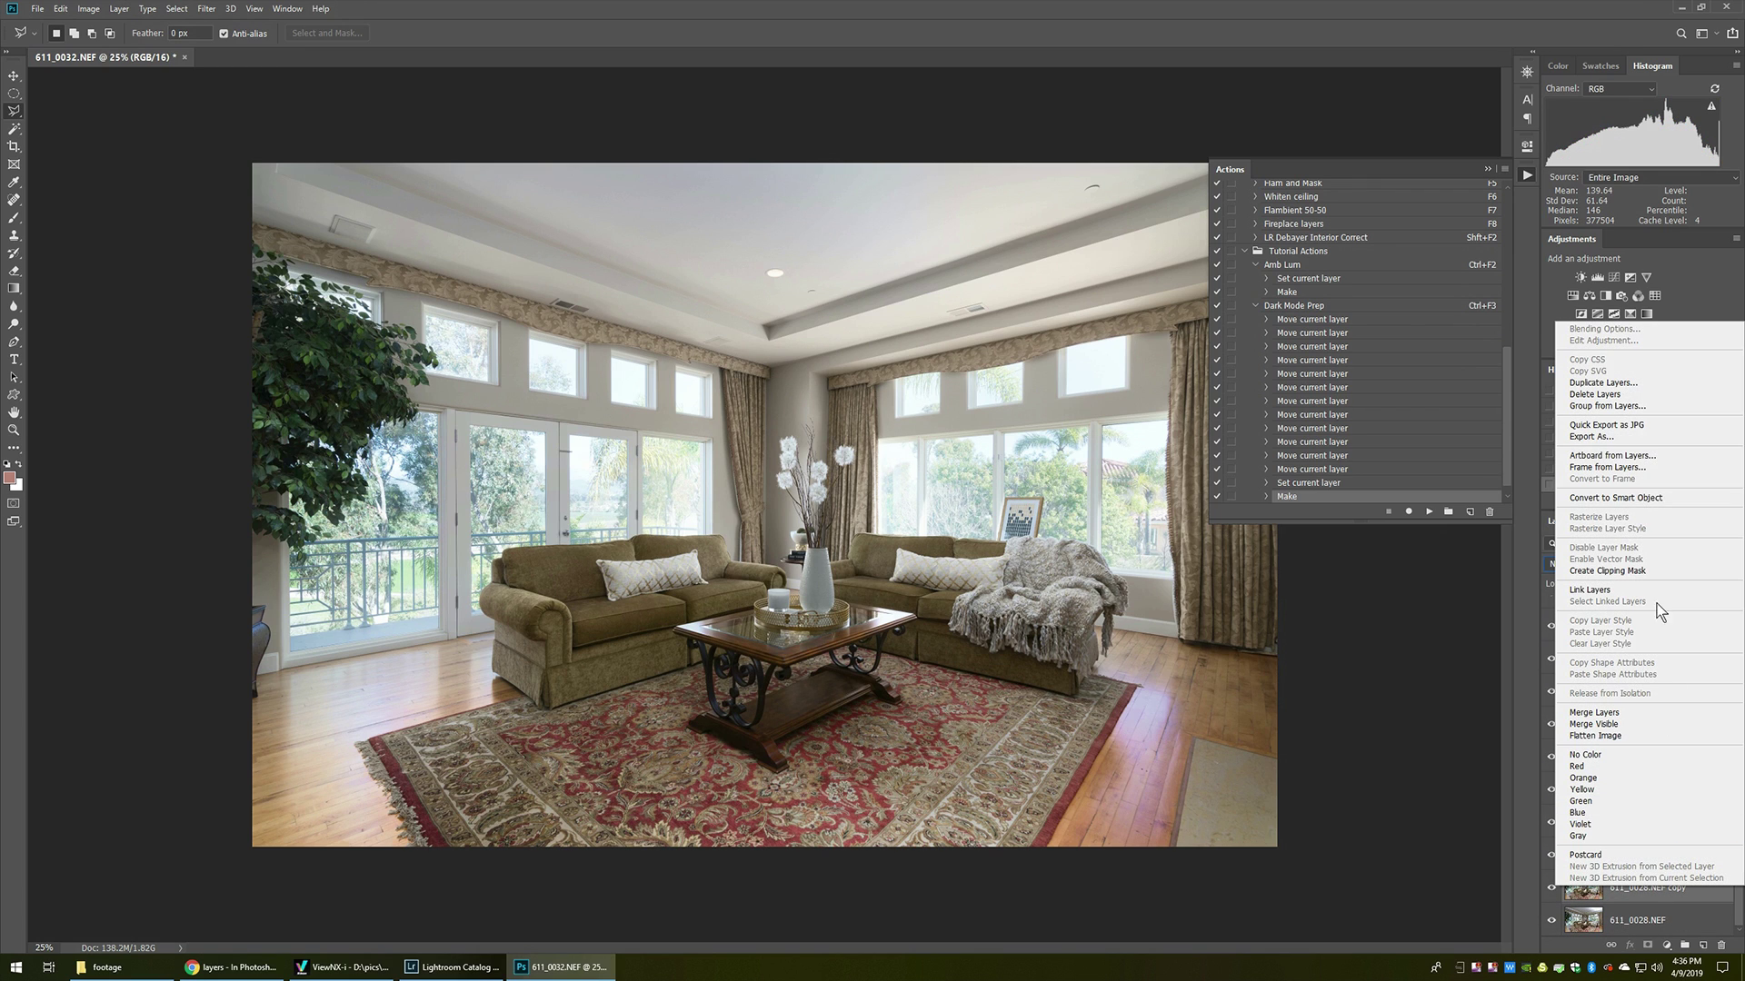
pyautogui.click(1596, 394)
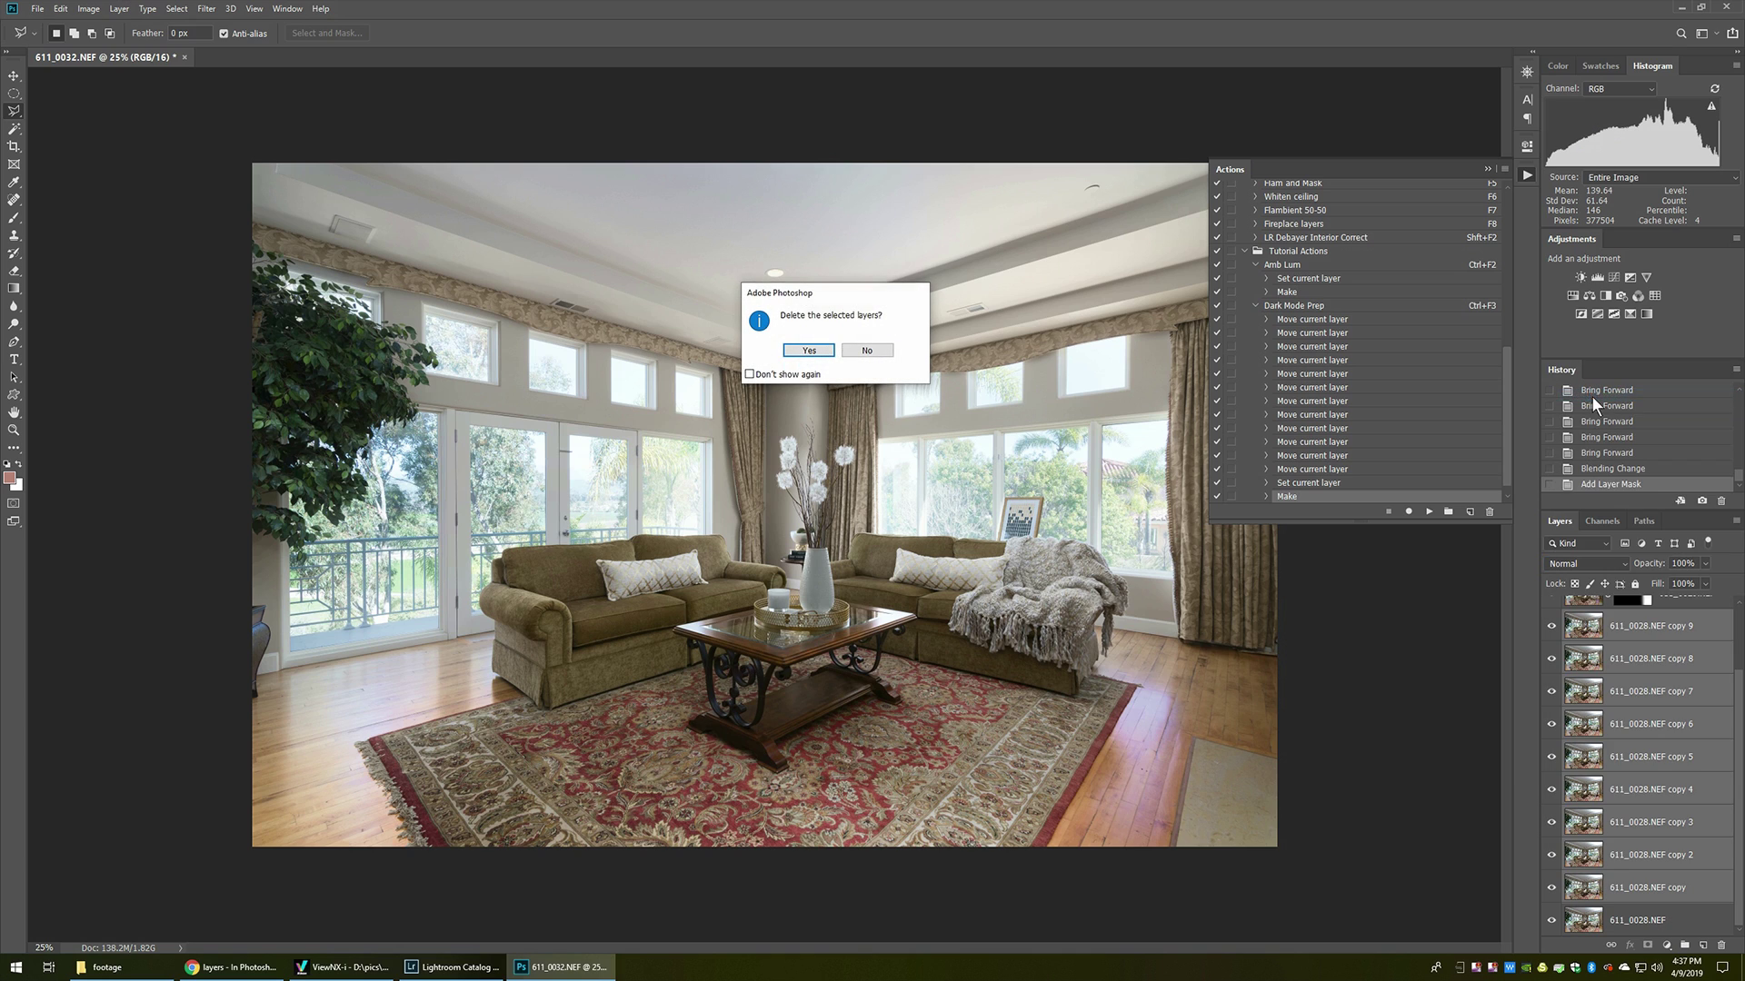
pyautogui.click(809, 351)
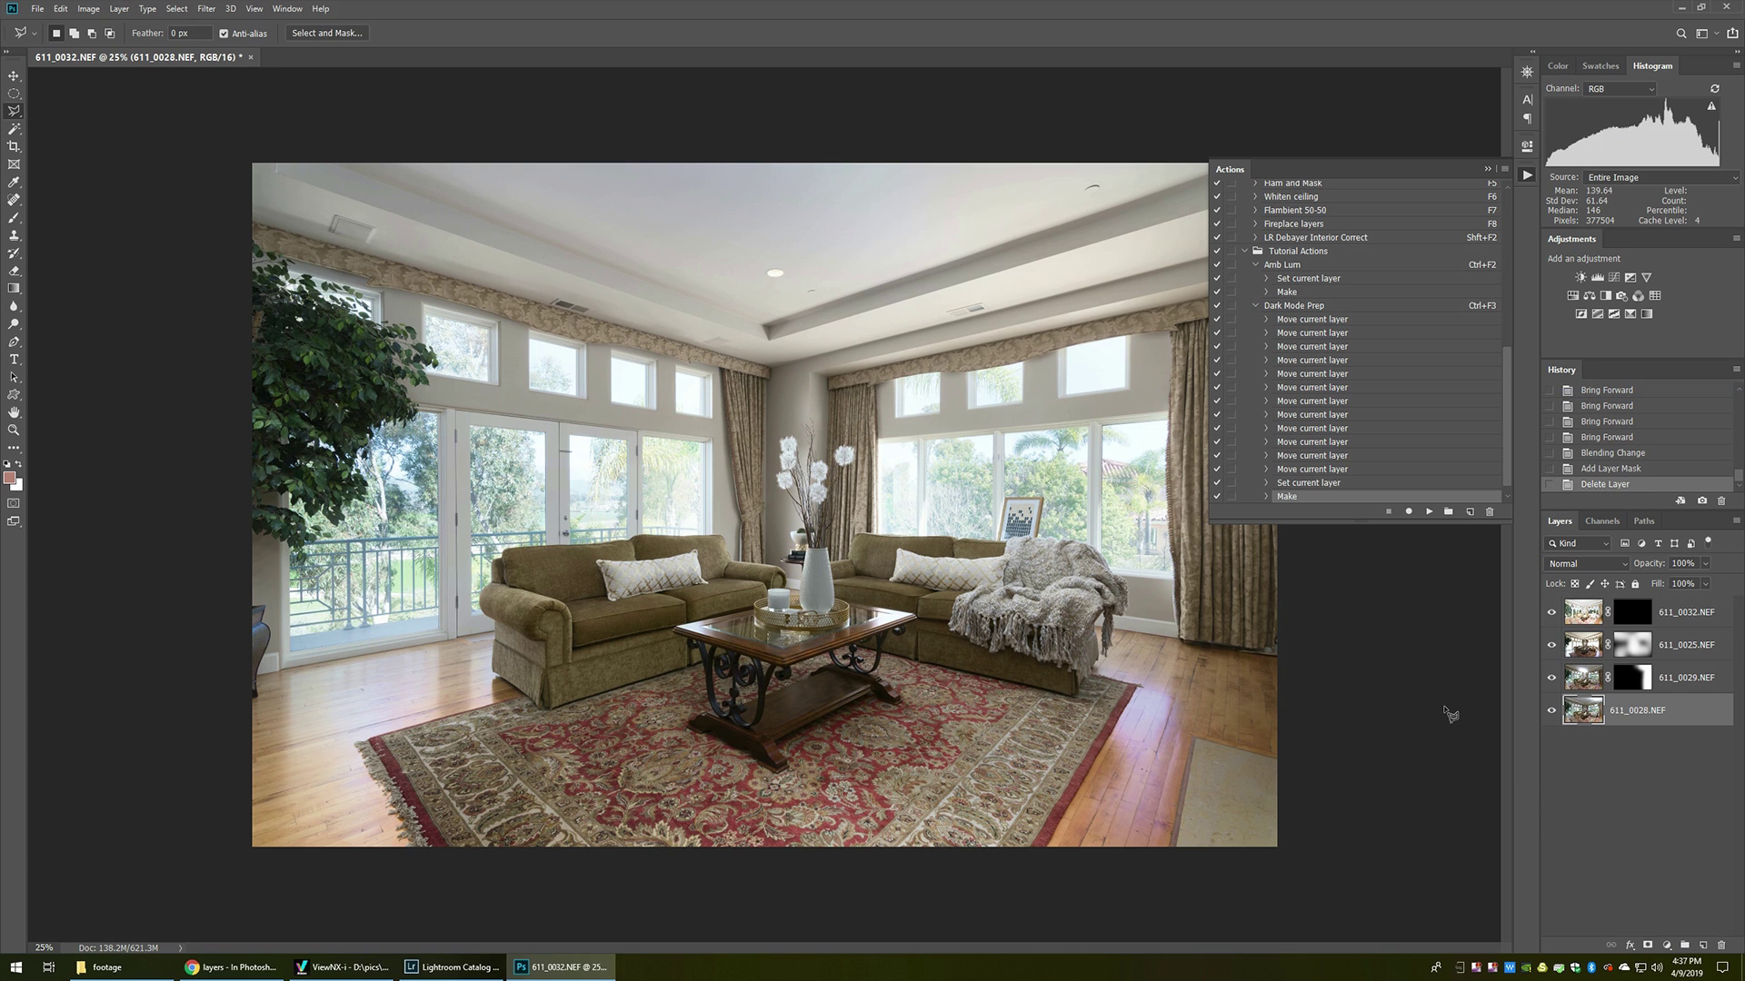
# Step: Discard 611_0032.NEF's mask, reset it to Normal blending, and select the Dark Mode Prep action
pyautogui.click(1629, 615)
pyautogui.moveTo(1630, 615); pyautogui.dragTo(1639, 743)
pyautogui.click(1581, 563)
pyautogui.click(1582, 580)
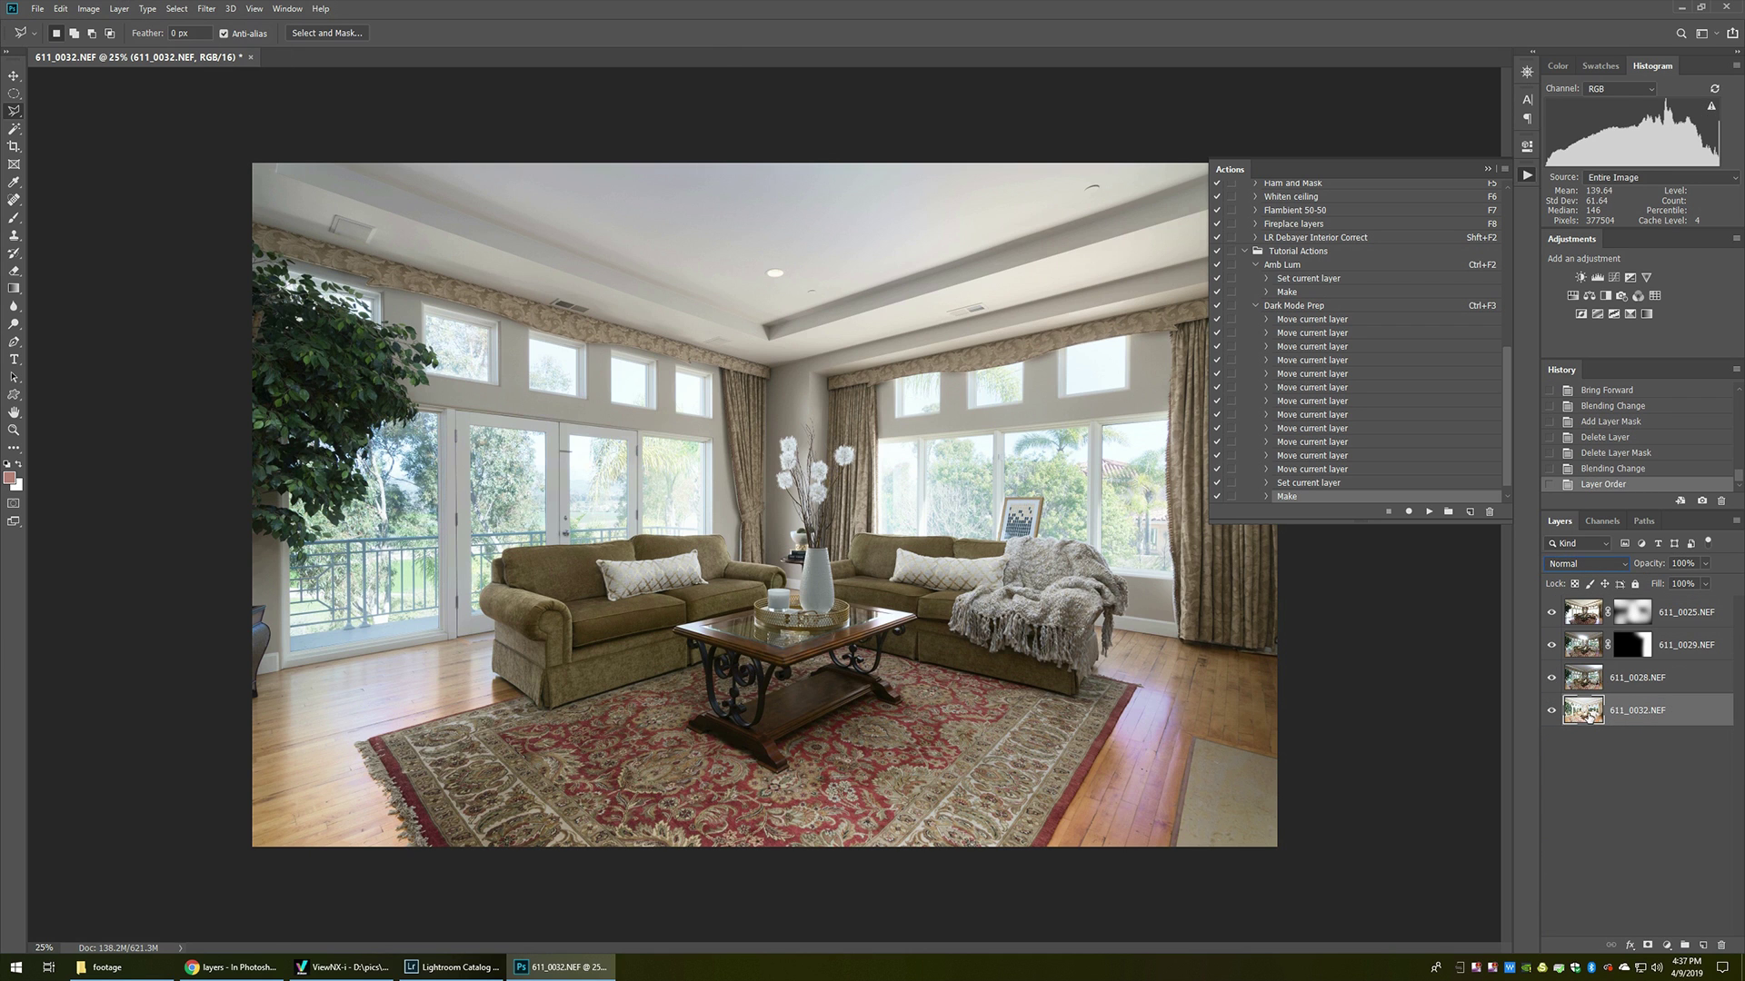
pyautogui.click(1477, 308)
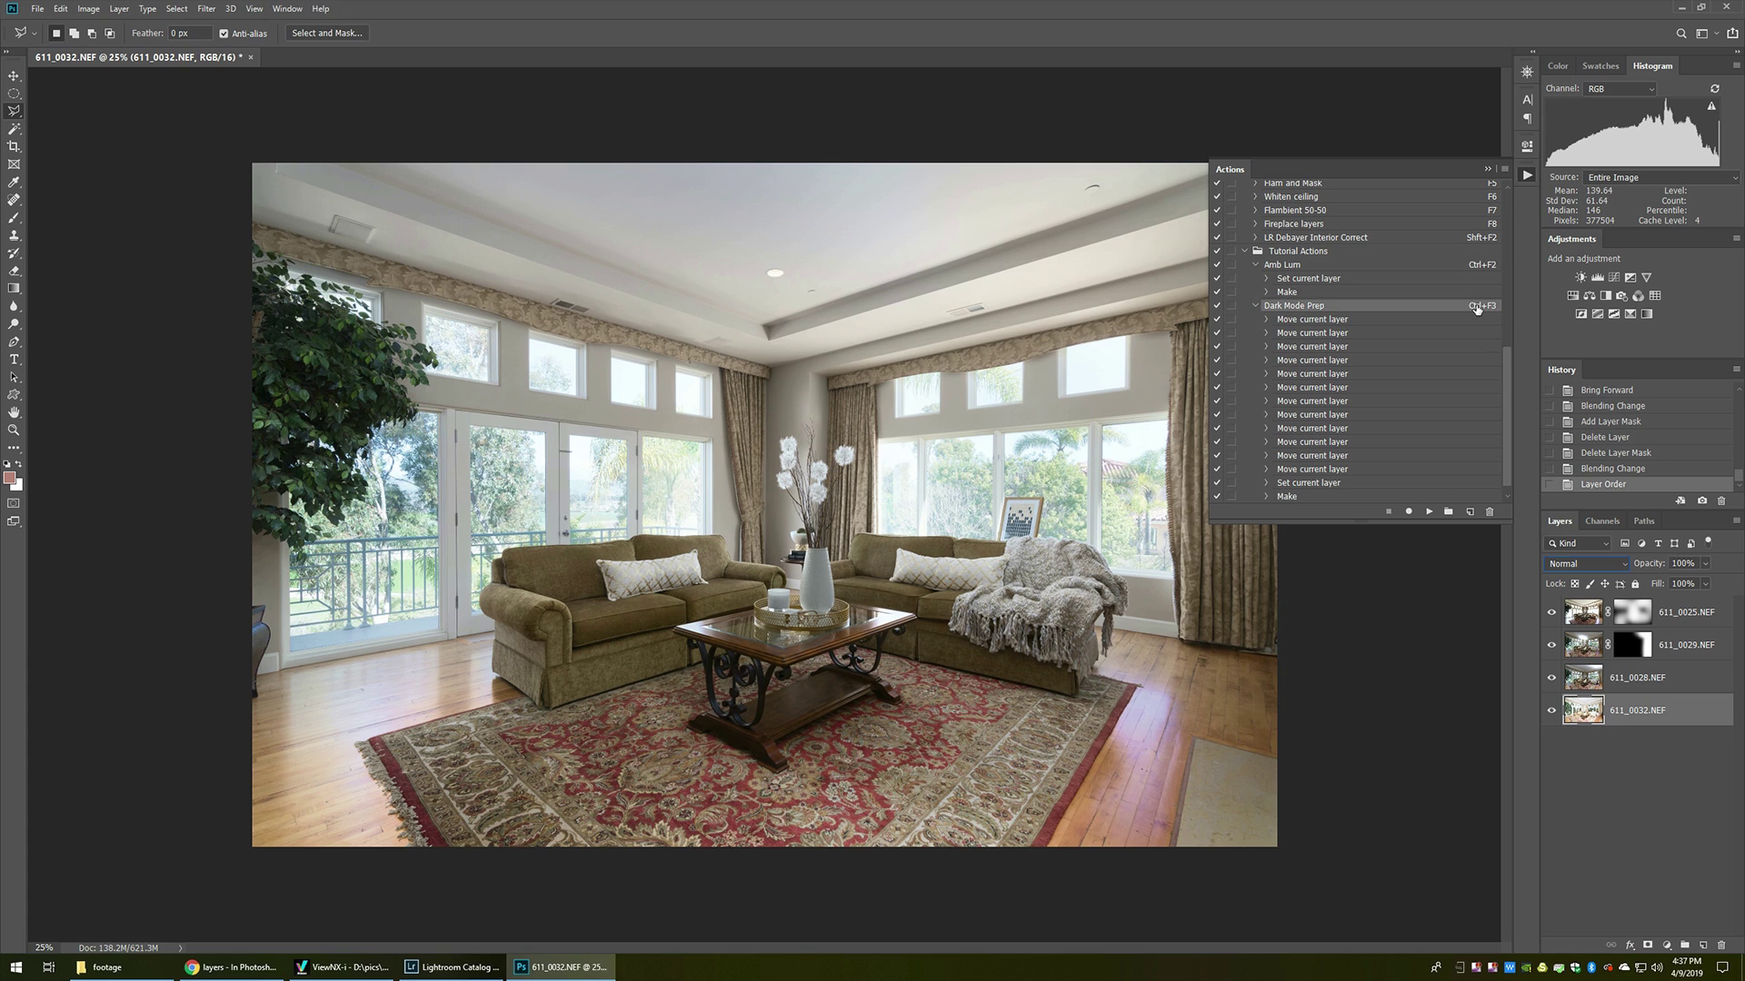
# Step: Play the Dark Mode Prep action to restack, darken and mask 611_0032.NEF
pyautogui.click(1428, 513)
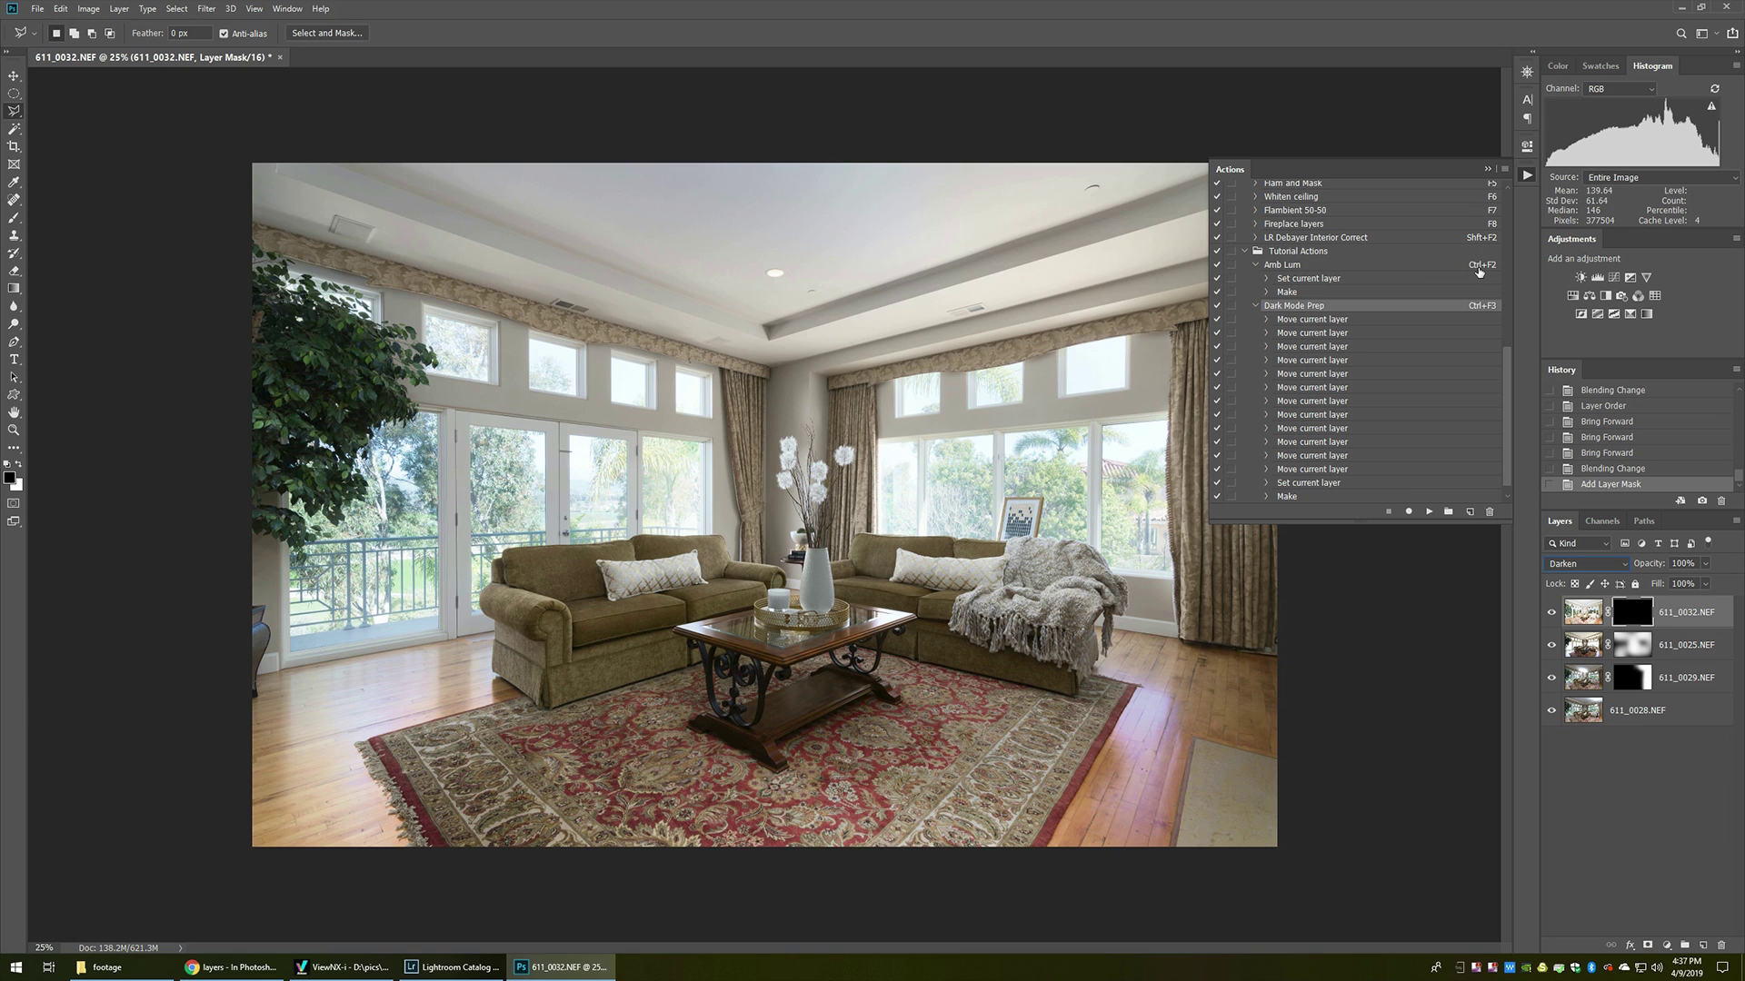
# Step: Close the 611_0032.NEF document without saving and switch to Lightroom Classic
pyautogui.click(1487, 169)
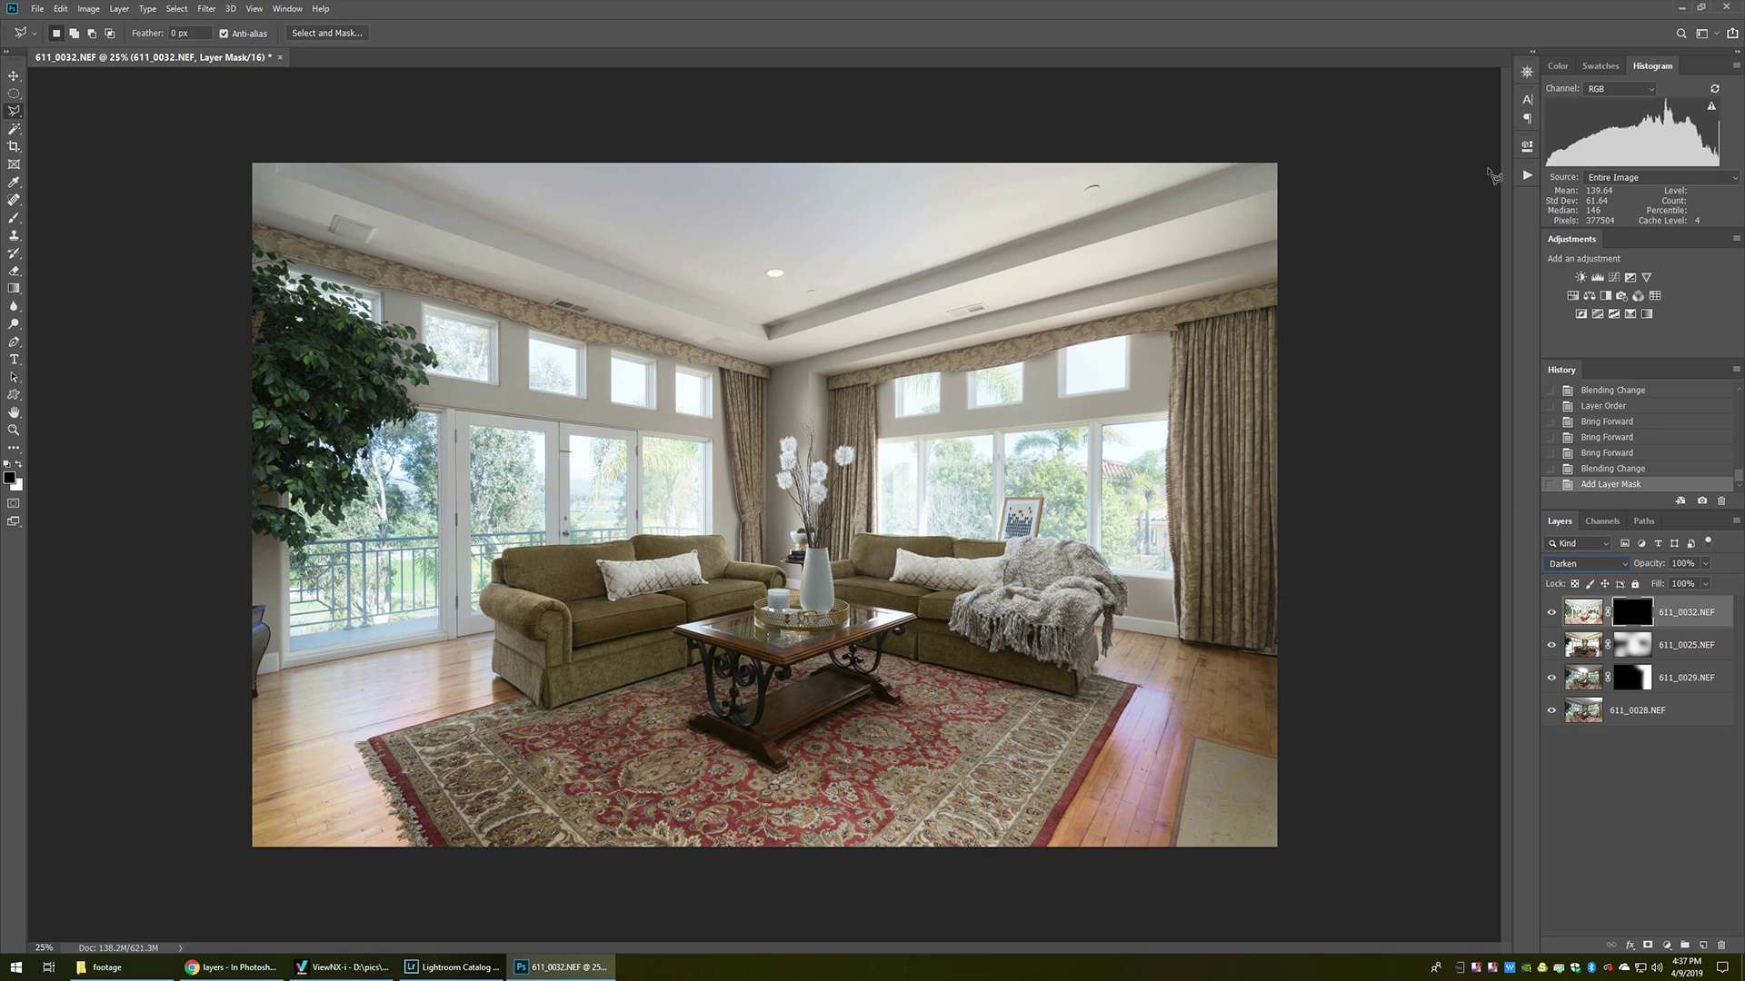
pyautogui.hotkey('ctrl', 'w')
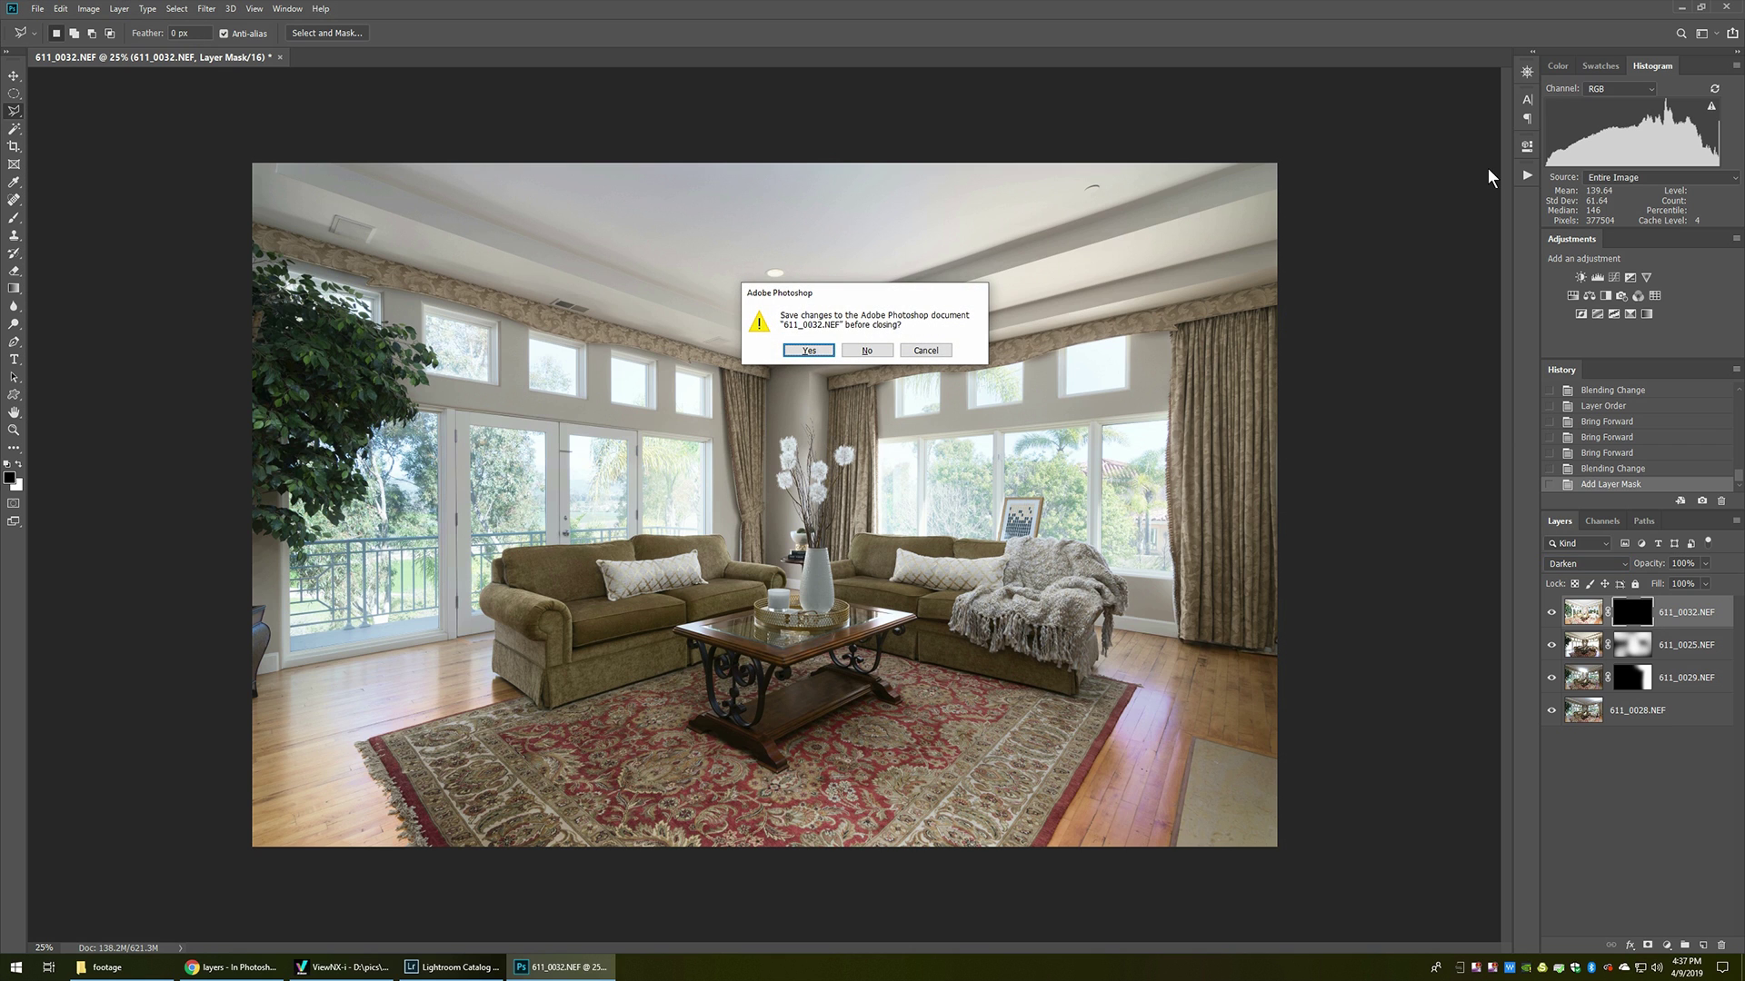
pyautogui.press('n')
pyautogui.hotkey('alt', 'Tab')
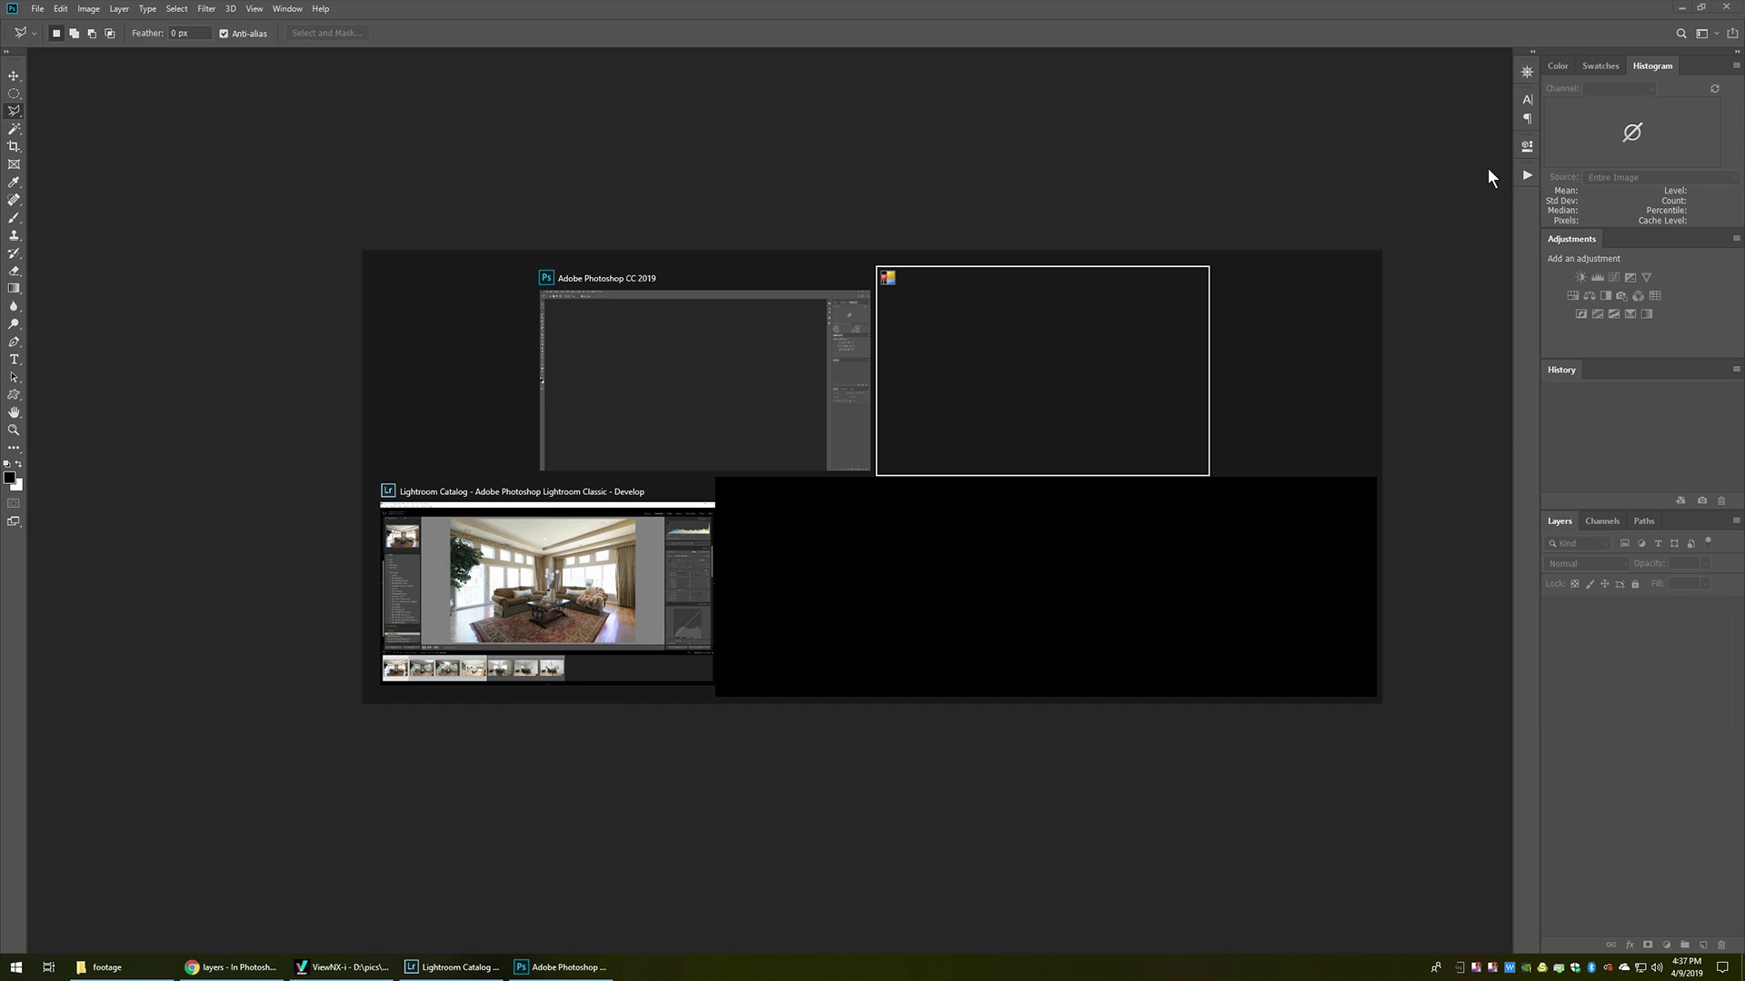
pyautogui.hotkey('alt', 'Tab')
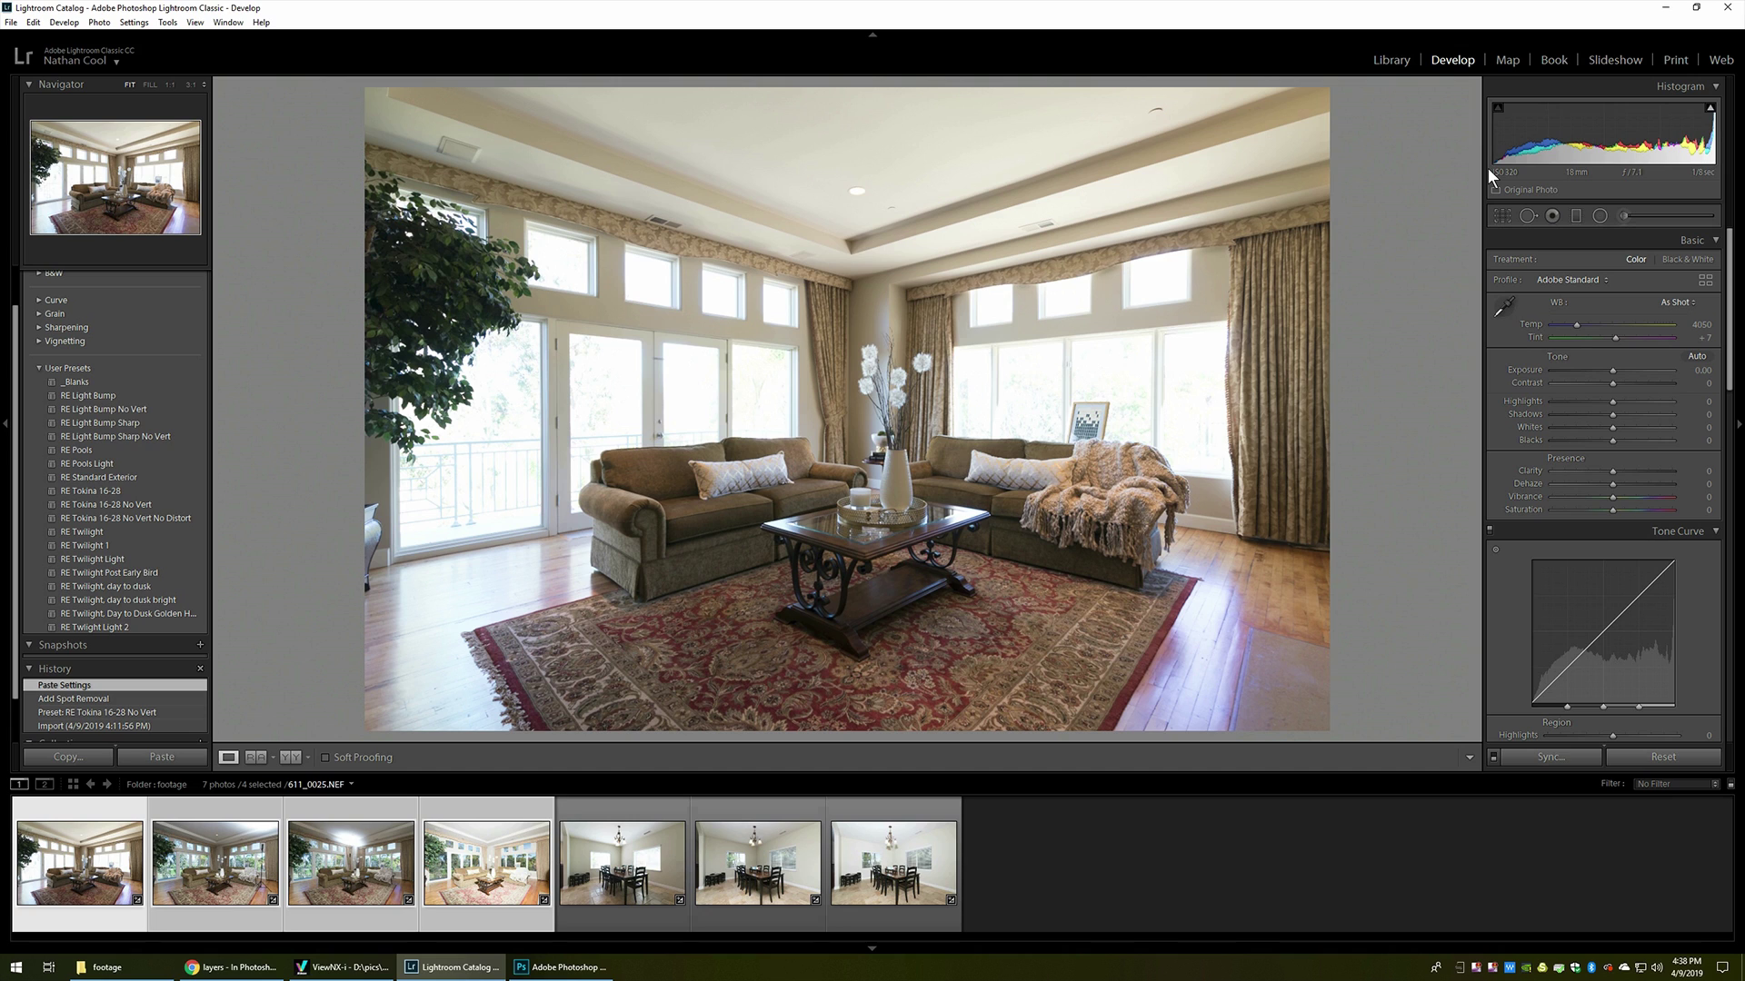
# Step: Open 611_0025, 611_0028, 611_0029 and 611_0032.NEF as layers via Edit In > Open as Layers
pyautogui.rightClick(505, 876)
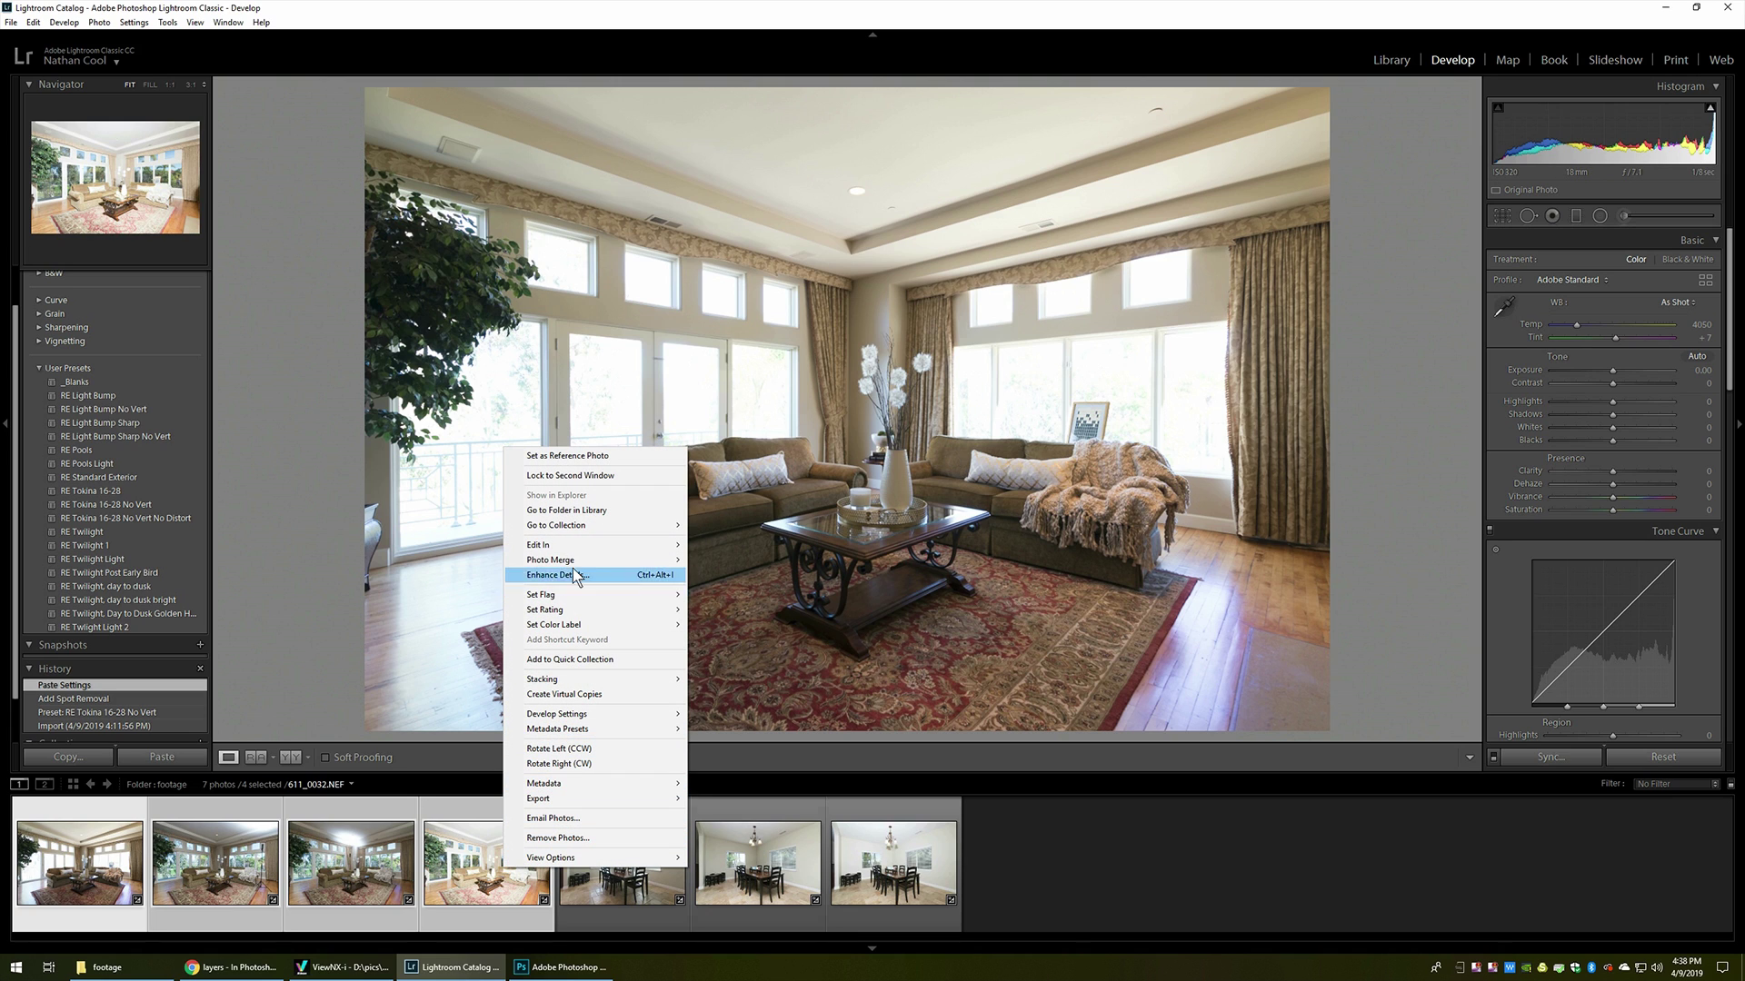
pyautogui.moveTo(577, 547)
pyautogui.click(741, 627)
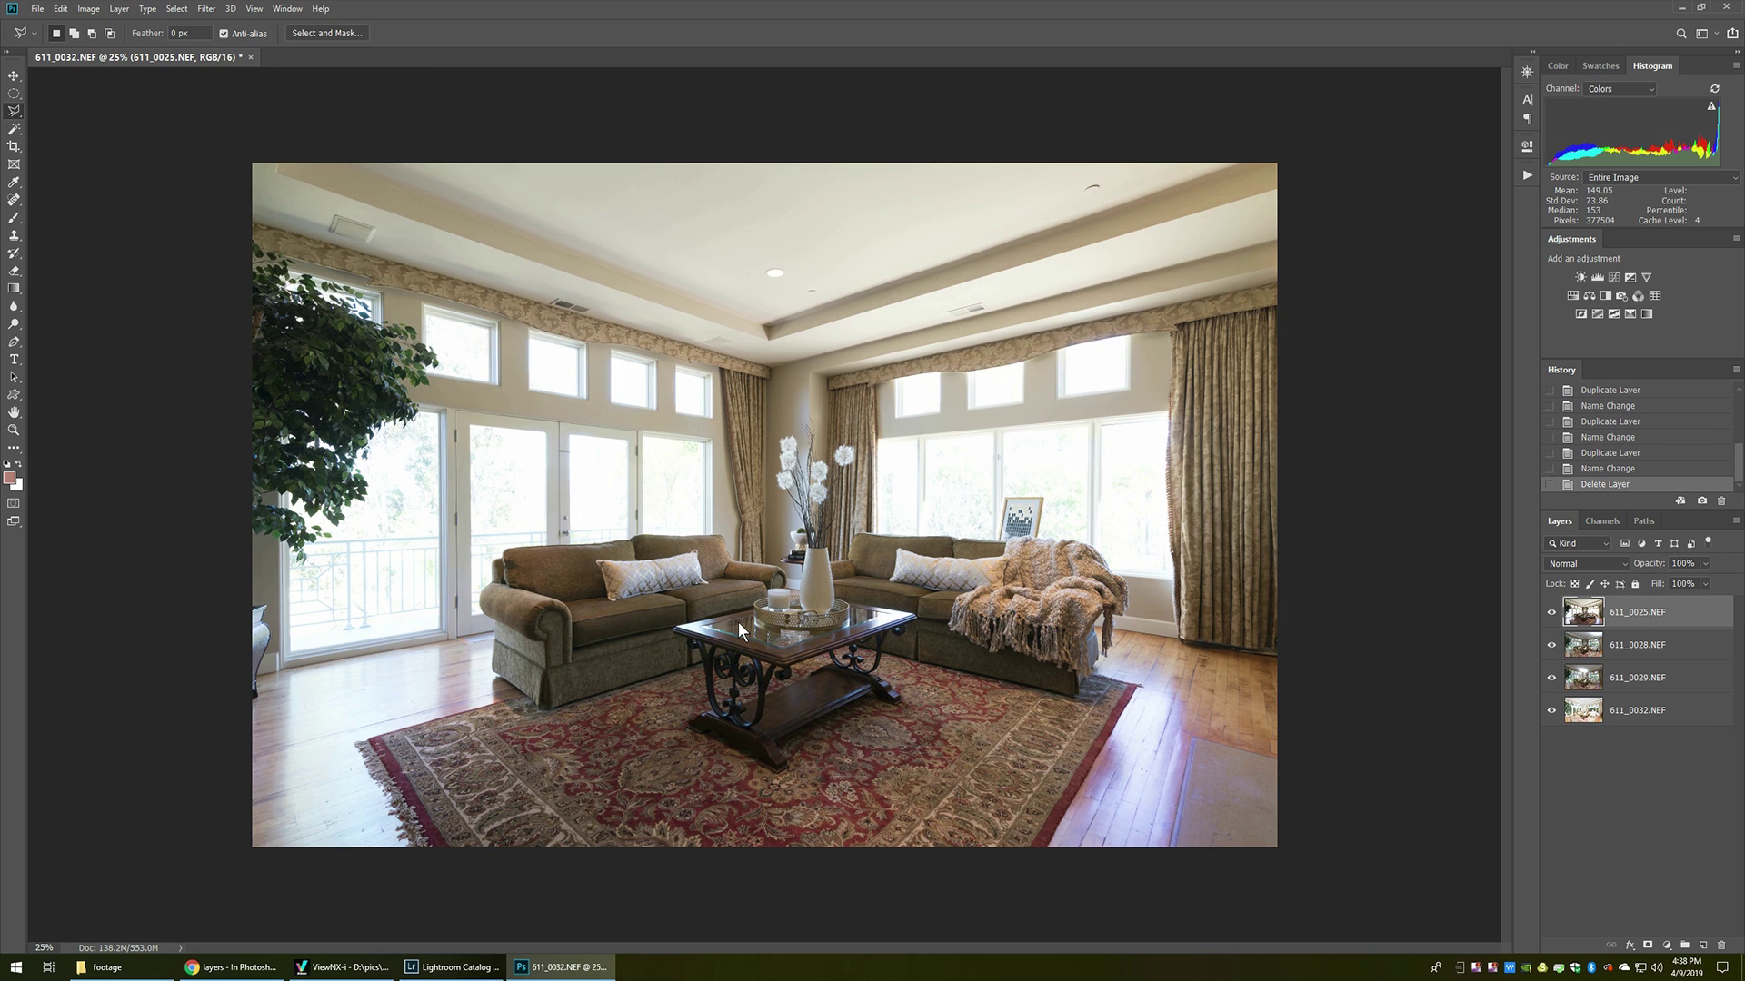
# Step: Hide 611_0025.NEF, move 611_0029.NEF above 611_0028.NEF, and give it a black Hide All mask
pyautogui.click(1552, 615)
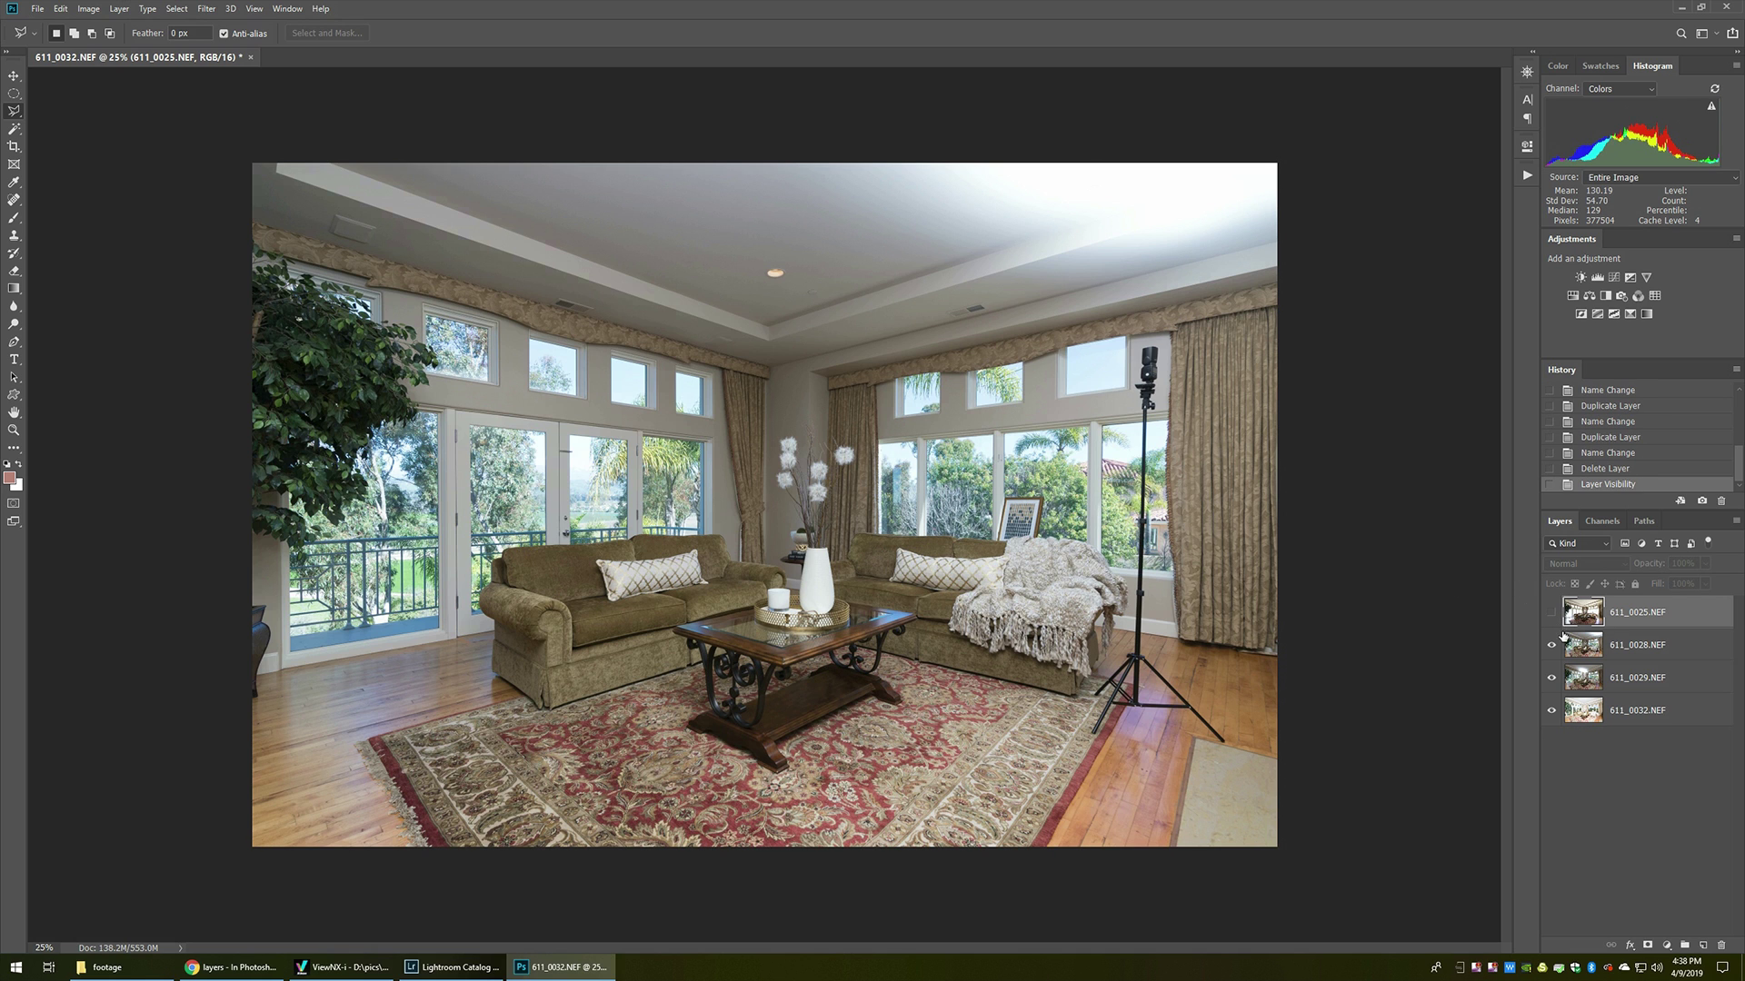
pyautogui.moveTo(1631, 681); pyautogui.dragTo(1620, 643)
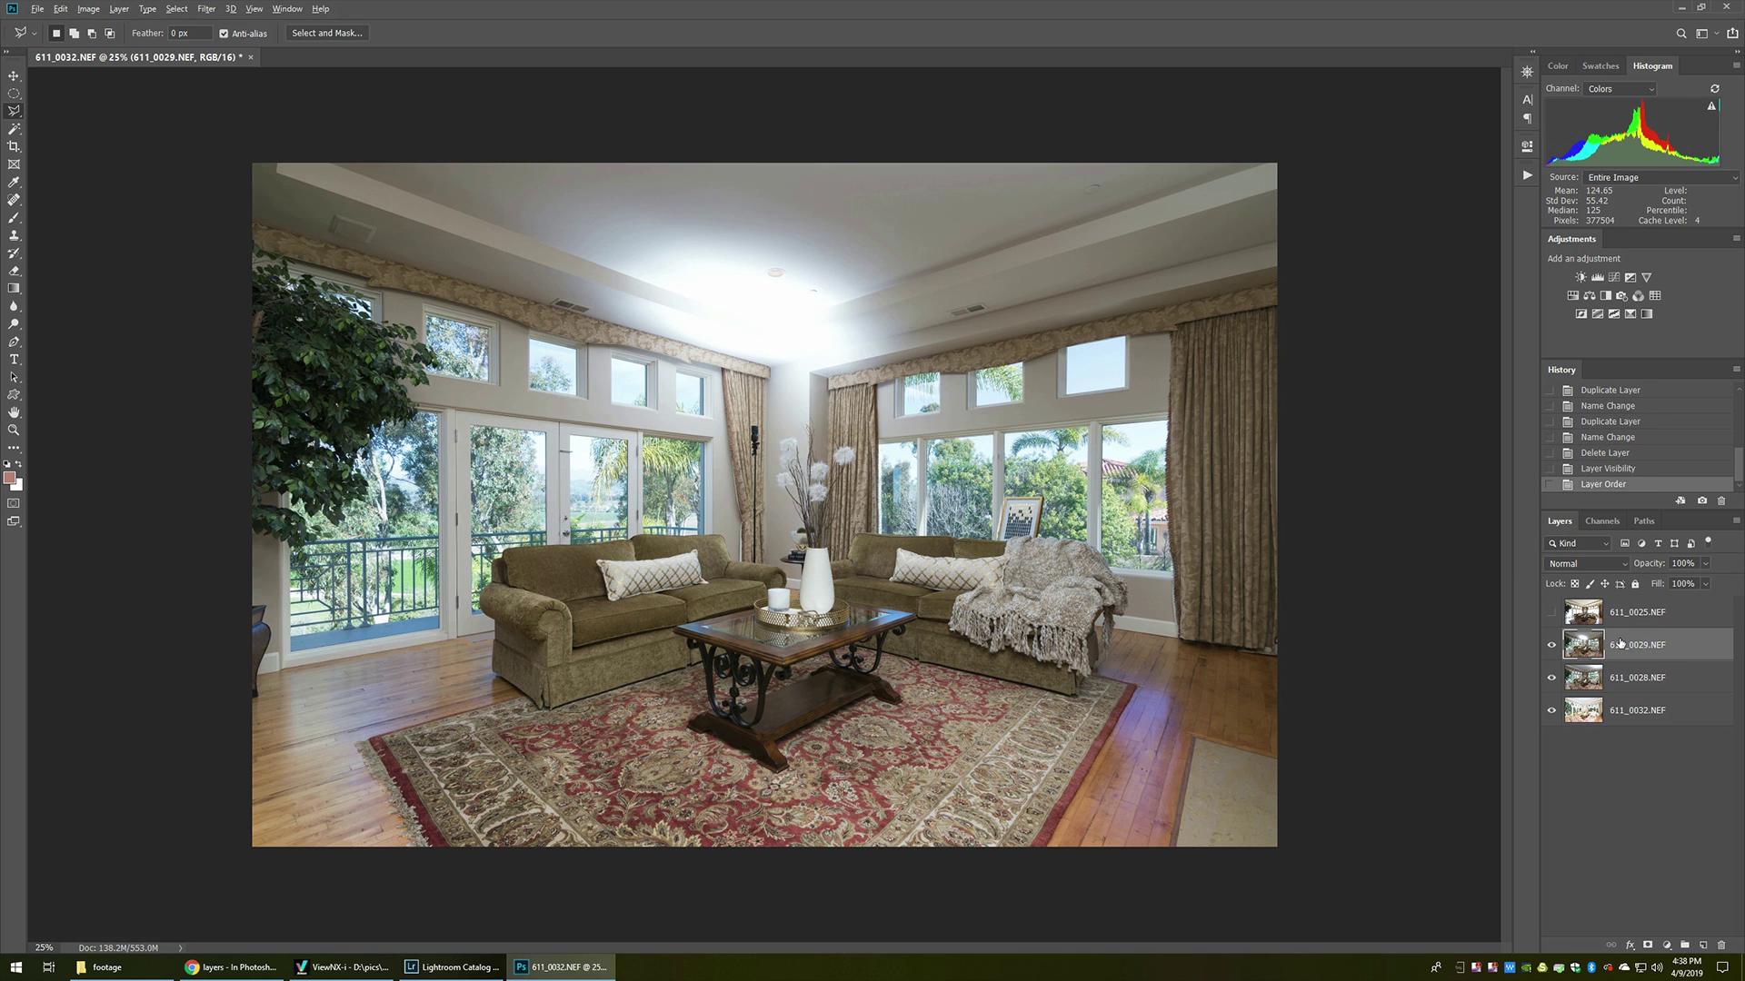
pyautogui.hotkey('alt', 'l')
pyautogui.press('m')
pyautogui.press('h')
# Step: Brush white at 30% flow to reveal 611_0029.NEF over the tripod, then reselect visible 611_0025.NEF
pyautogui.press('b')
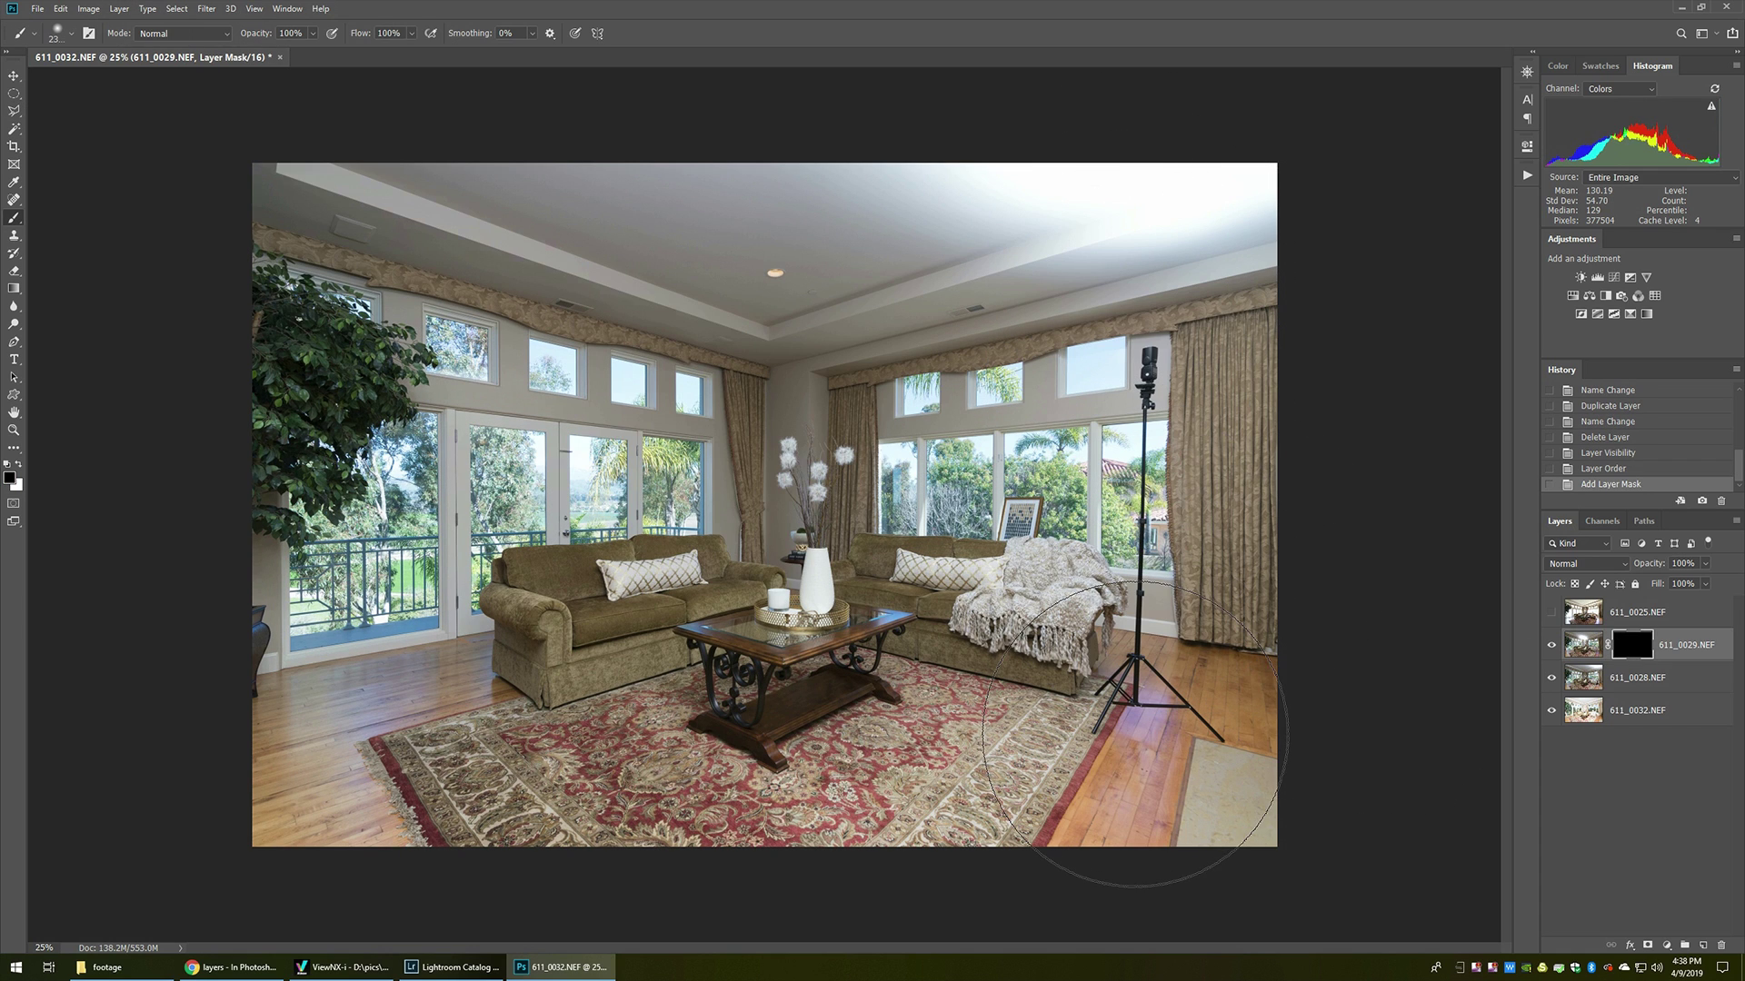
pyautogui.click(1136, 735)
pyautogui.press('x')
pyautogui.moveTo(1135, 727)
pyautogui.mouseDown()
pyautogui.moveTo(1141, 390)
pyautogui.moveTo(1169, 175)
pyautogui.moveTo(1195, 245)
pyautogui.moveTo(1187, 203)
pyautogui.mouseUp()
pyautogui.hotkey('shift', '3')
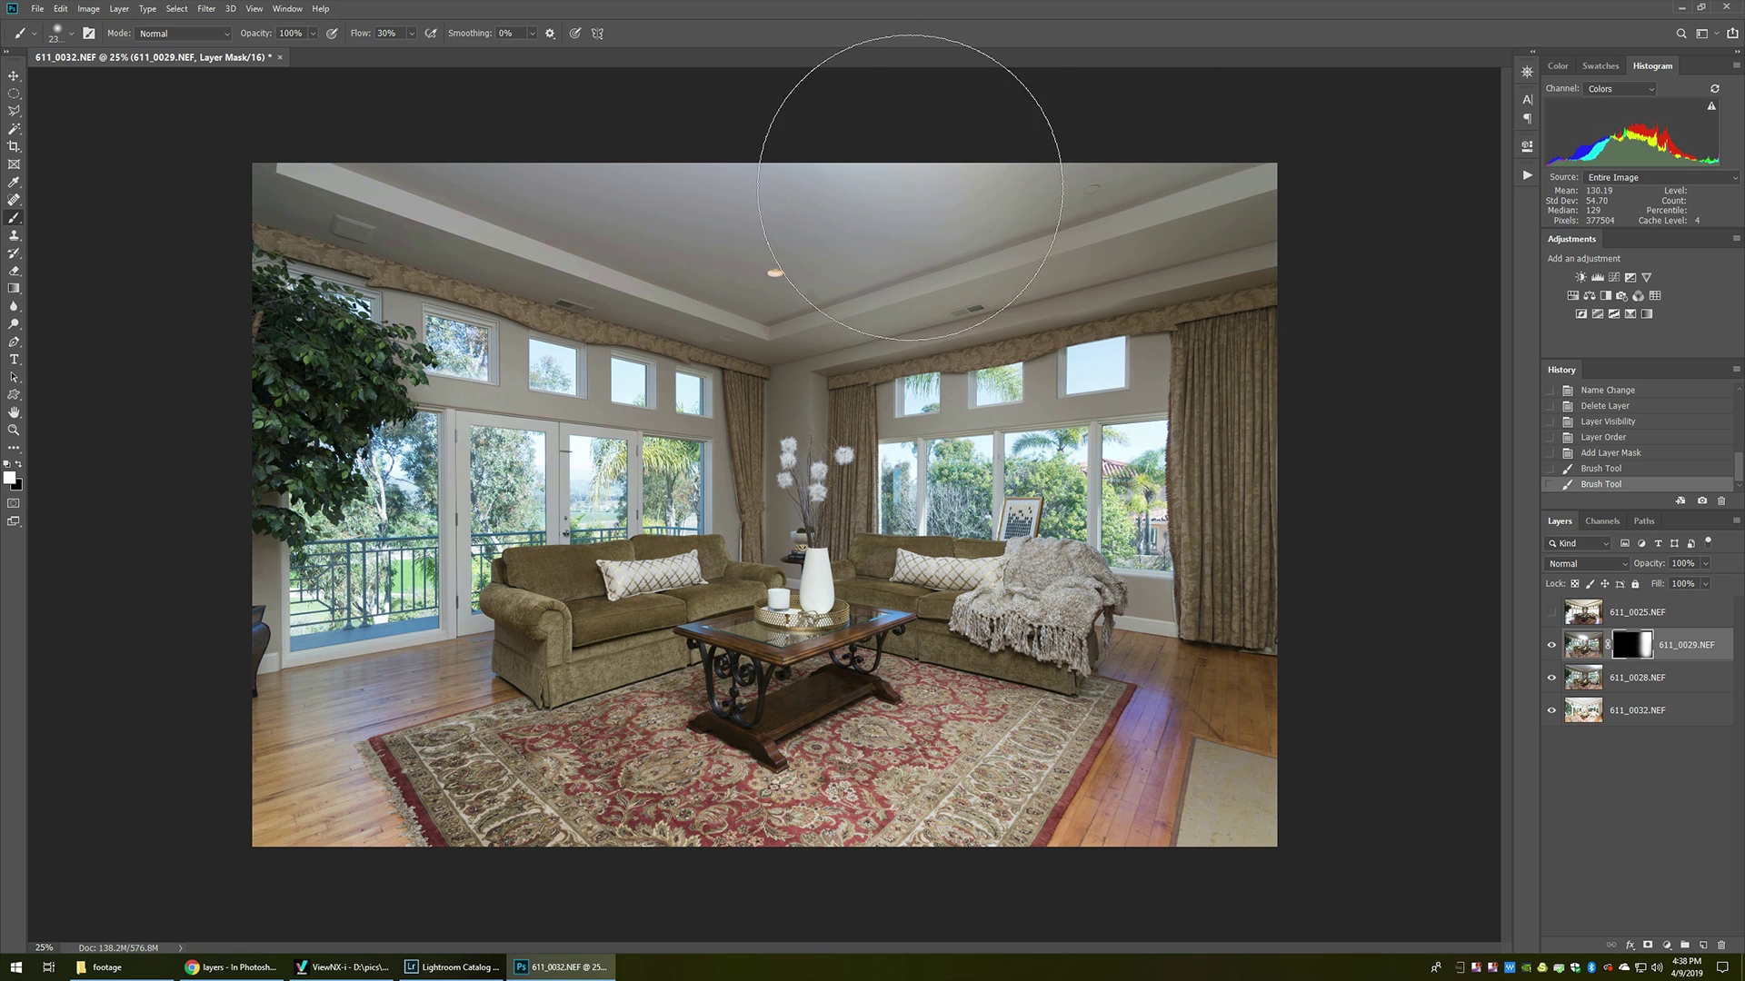
pyautogui.moveTo(1047, 221); pyautogui.dragTo(1324, 603)
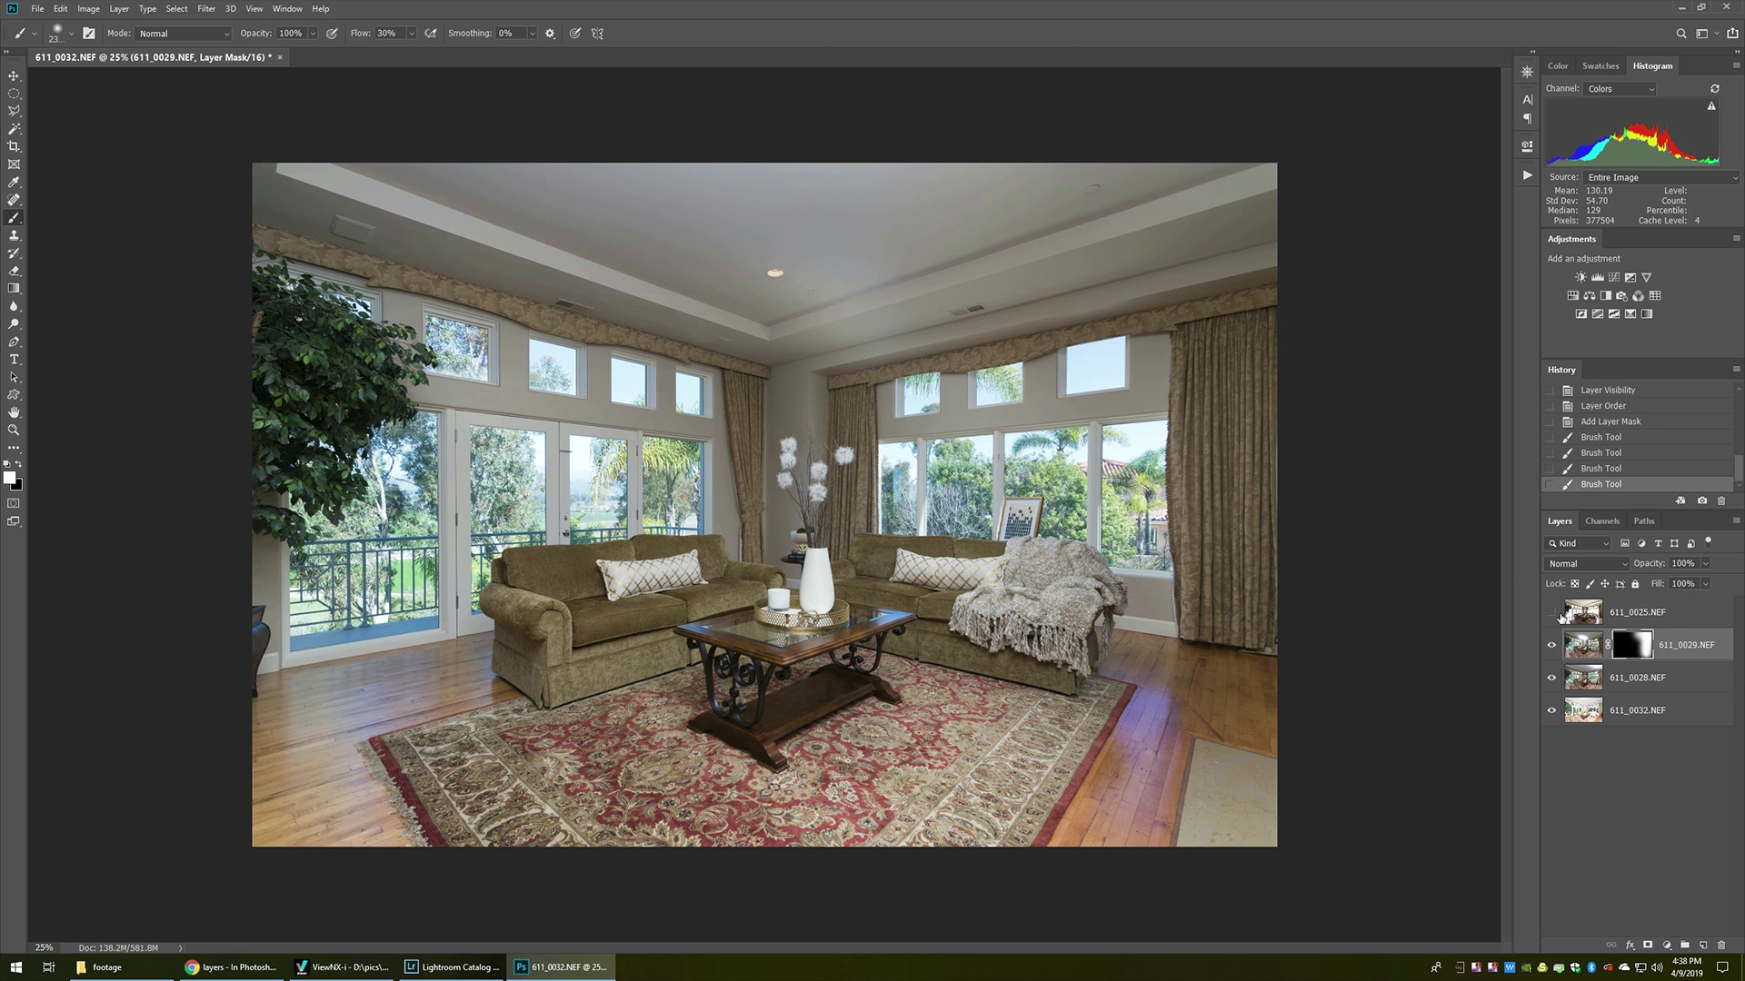
pyautogui.click(1552, 613)
pyautogui.click(1649, 614)
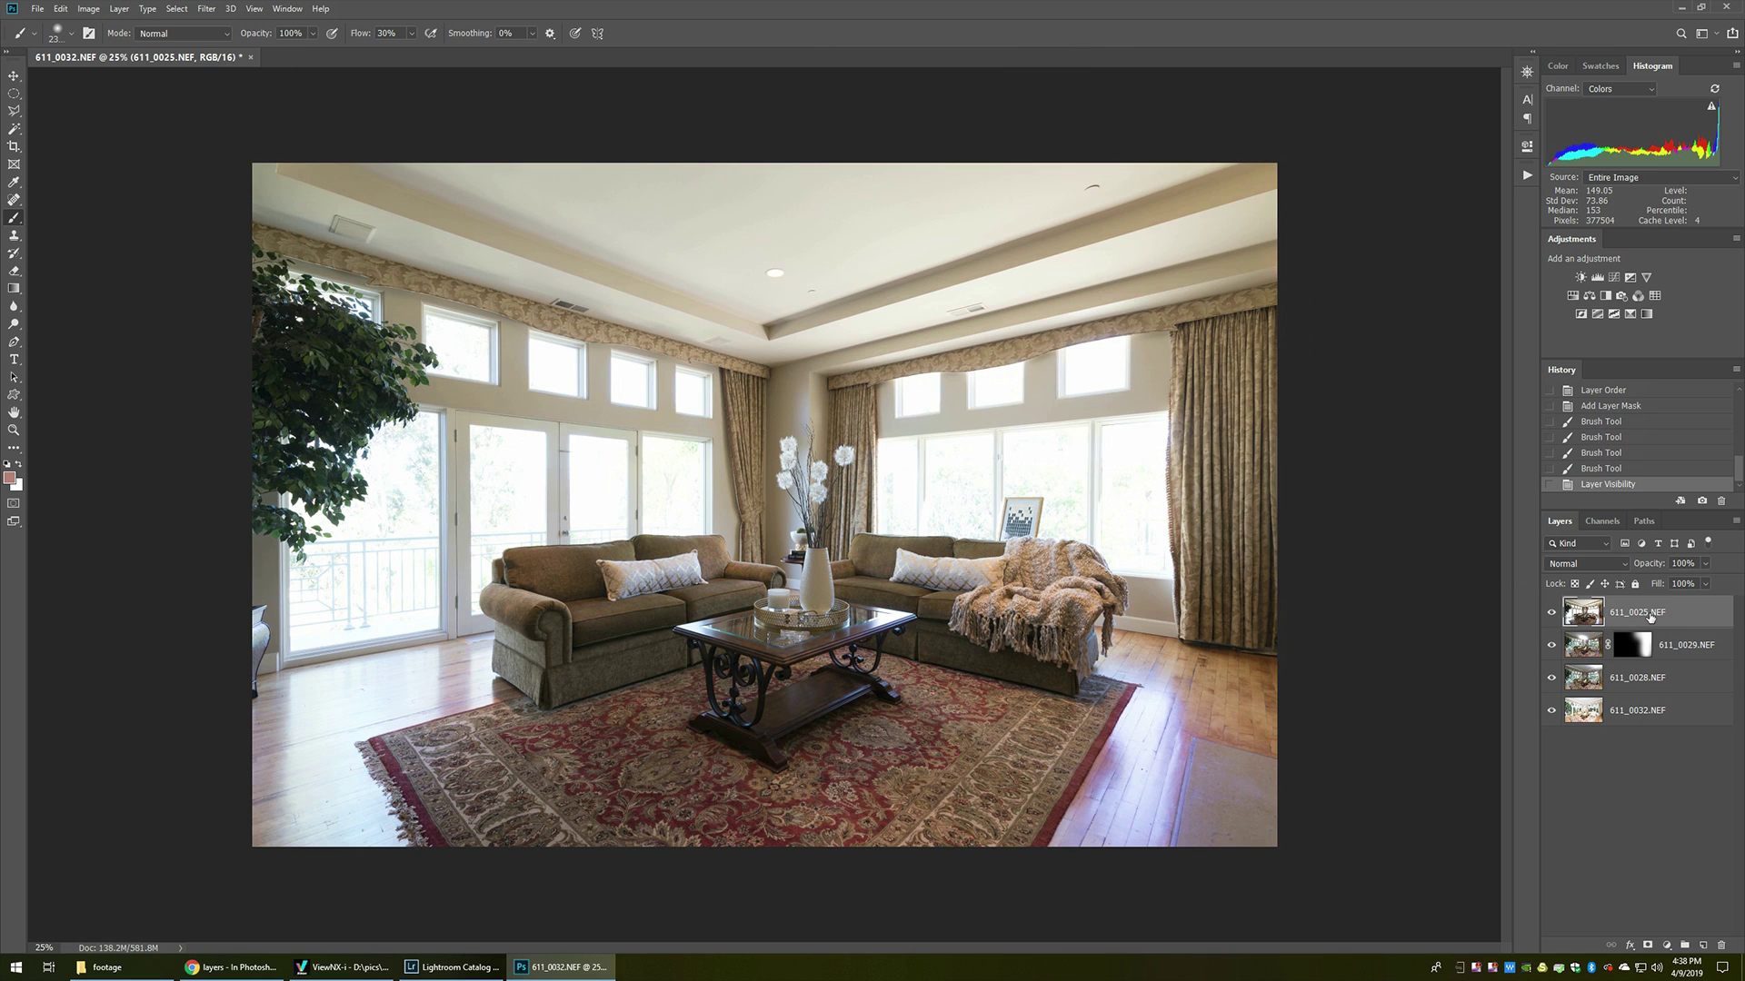
pyautogui.hotkey('ctrl', '0')
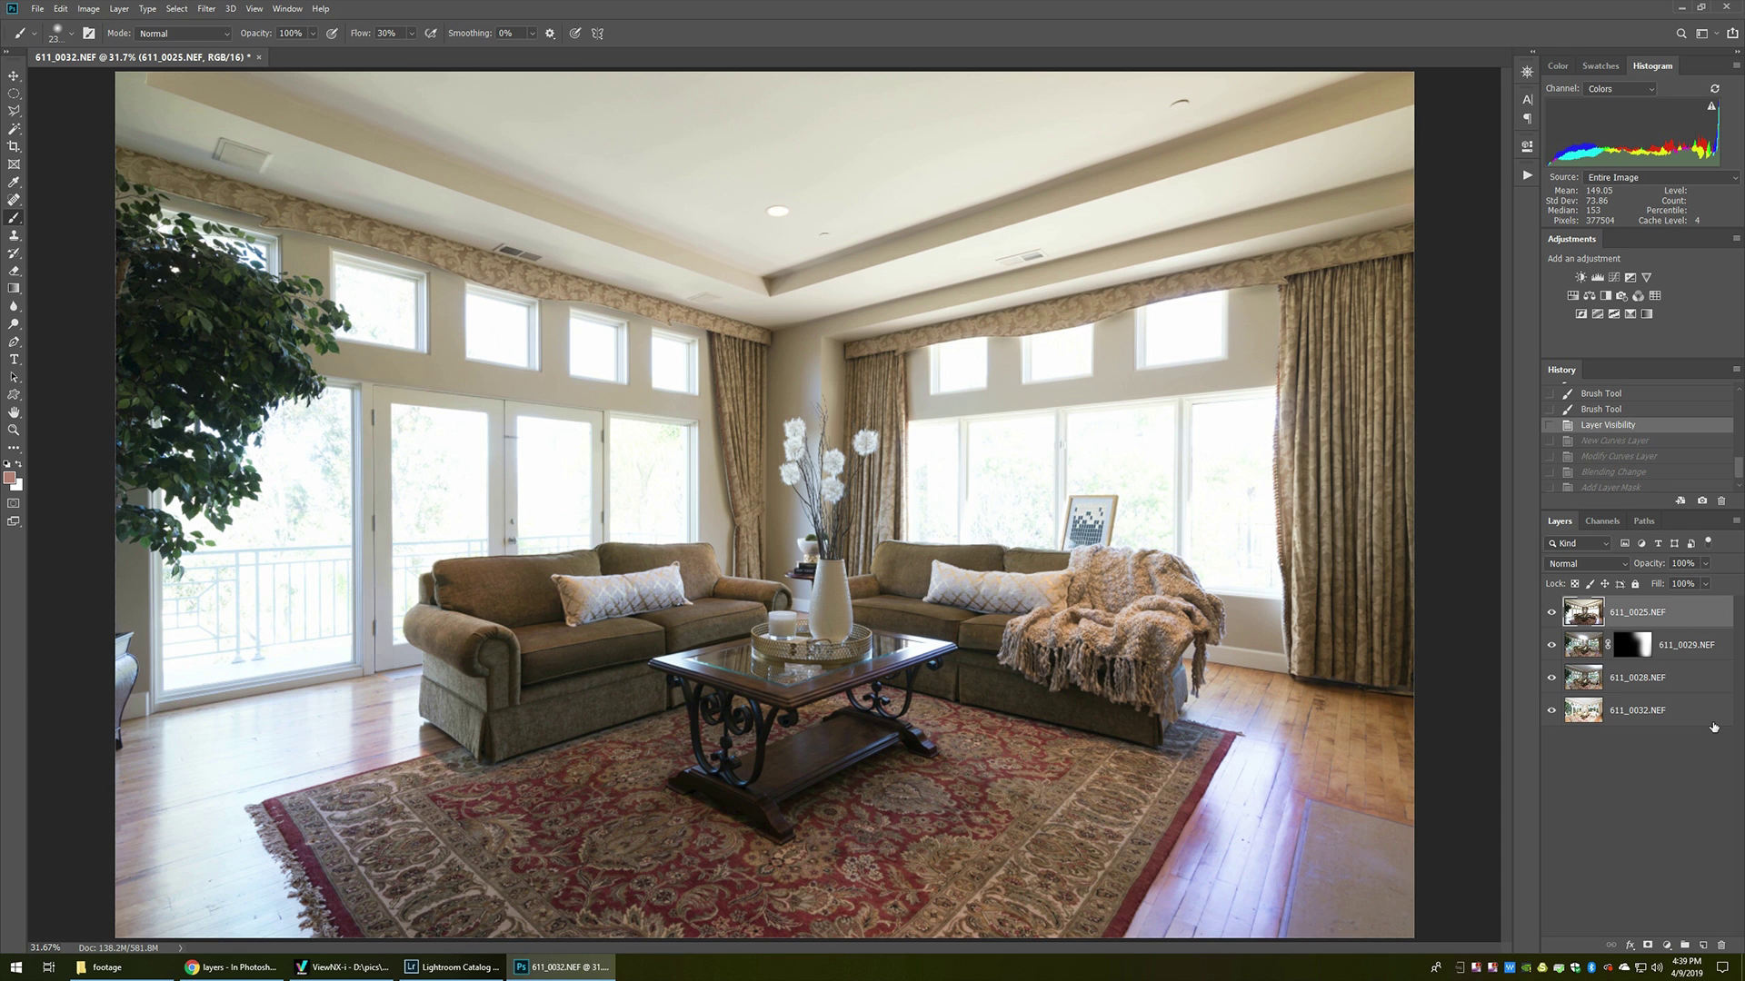
# Step: Give 611_0025.NEF Luminosity and a black mask, then paint the ceiling and floor glare back in
pyautogui.hotkey('ctrl', 'shift', 'z')
pyautogui.hotkey('ctrl', 'shift', 'z')
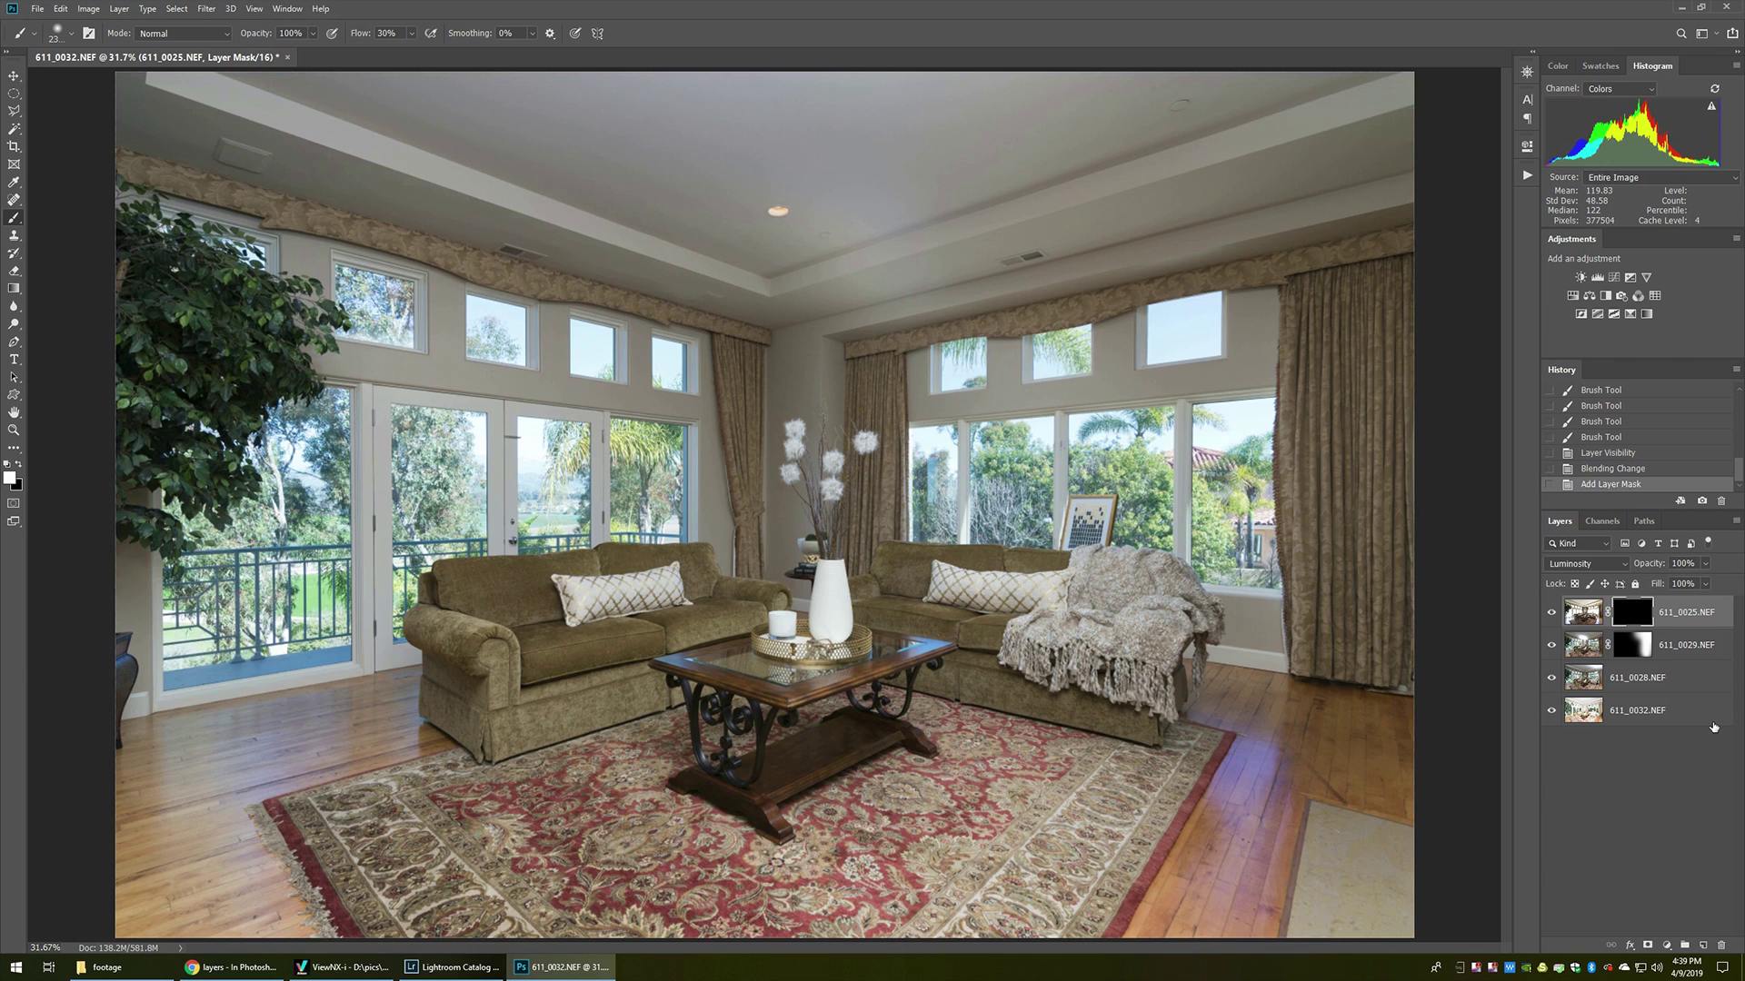
pyautogui.hotkey('ctrl', '-')
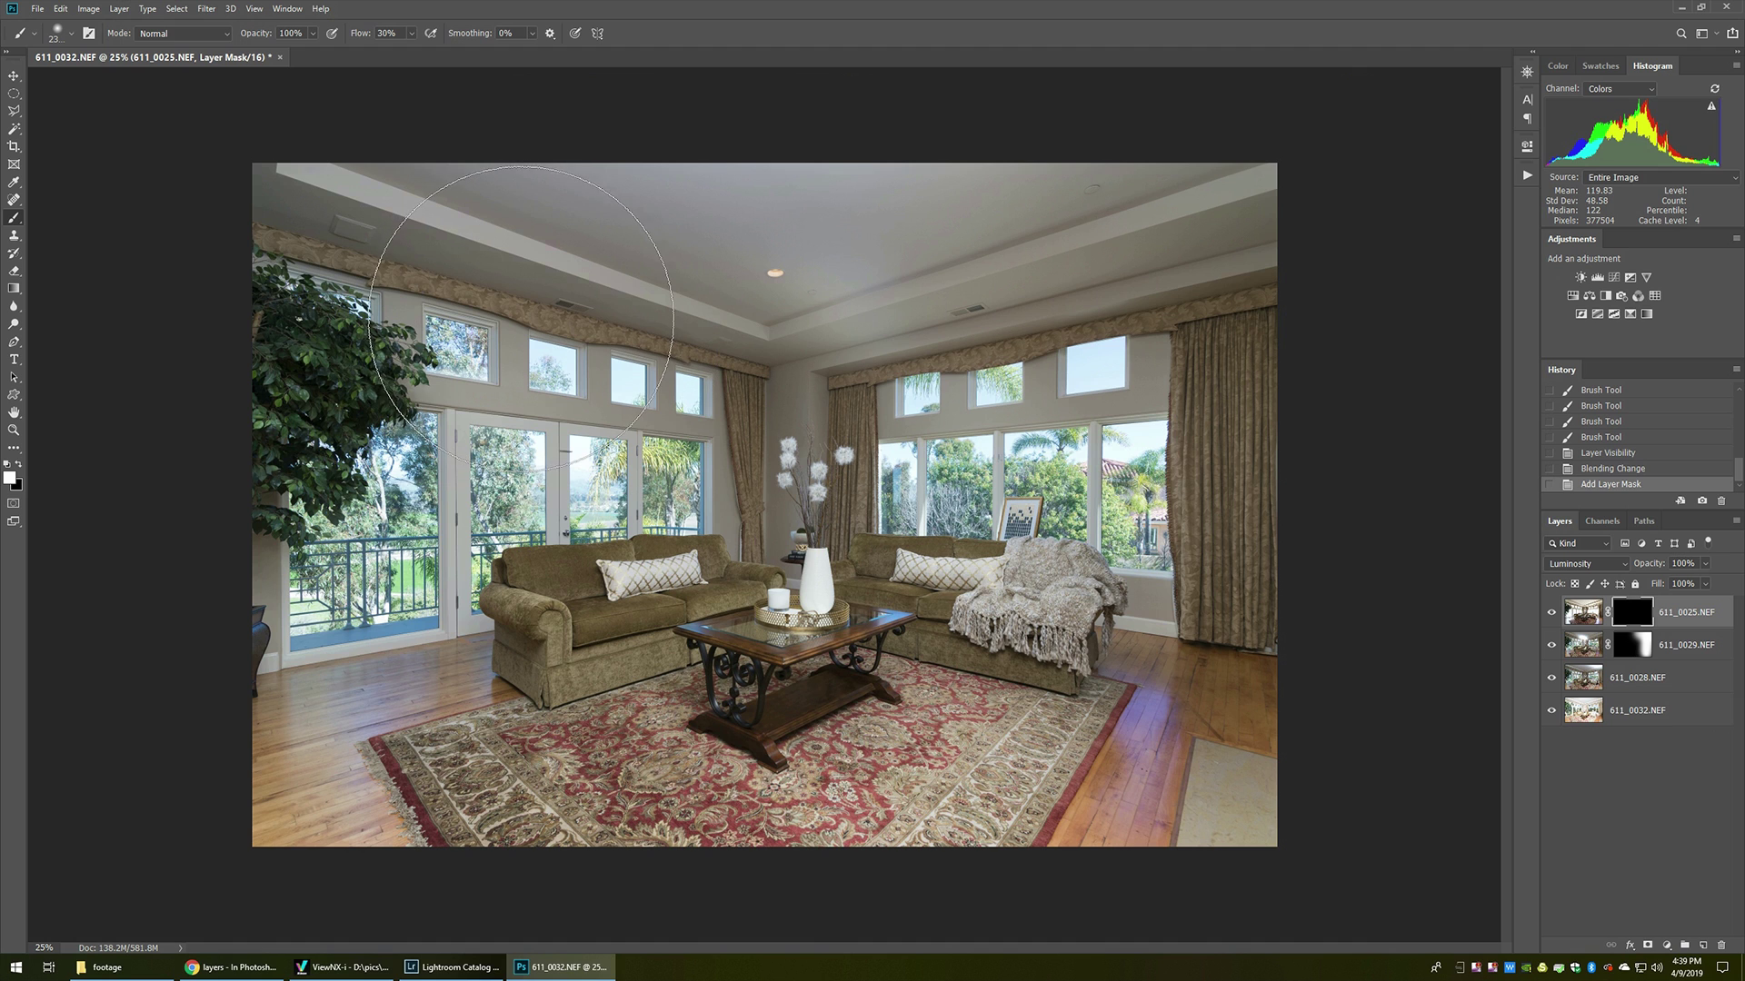
pyautogui.moveTo(326, 251); pyautogui.dragTo(1181, 254)
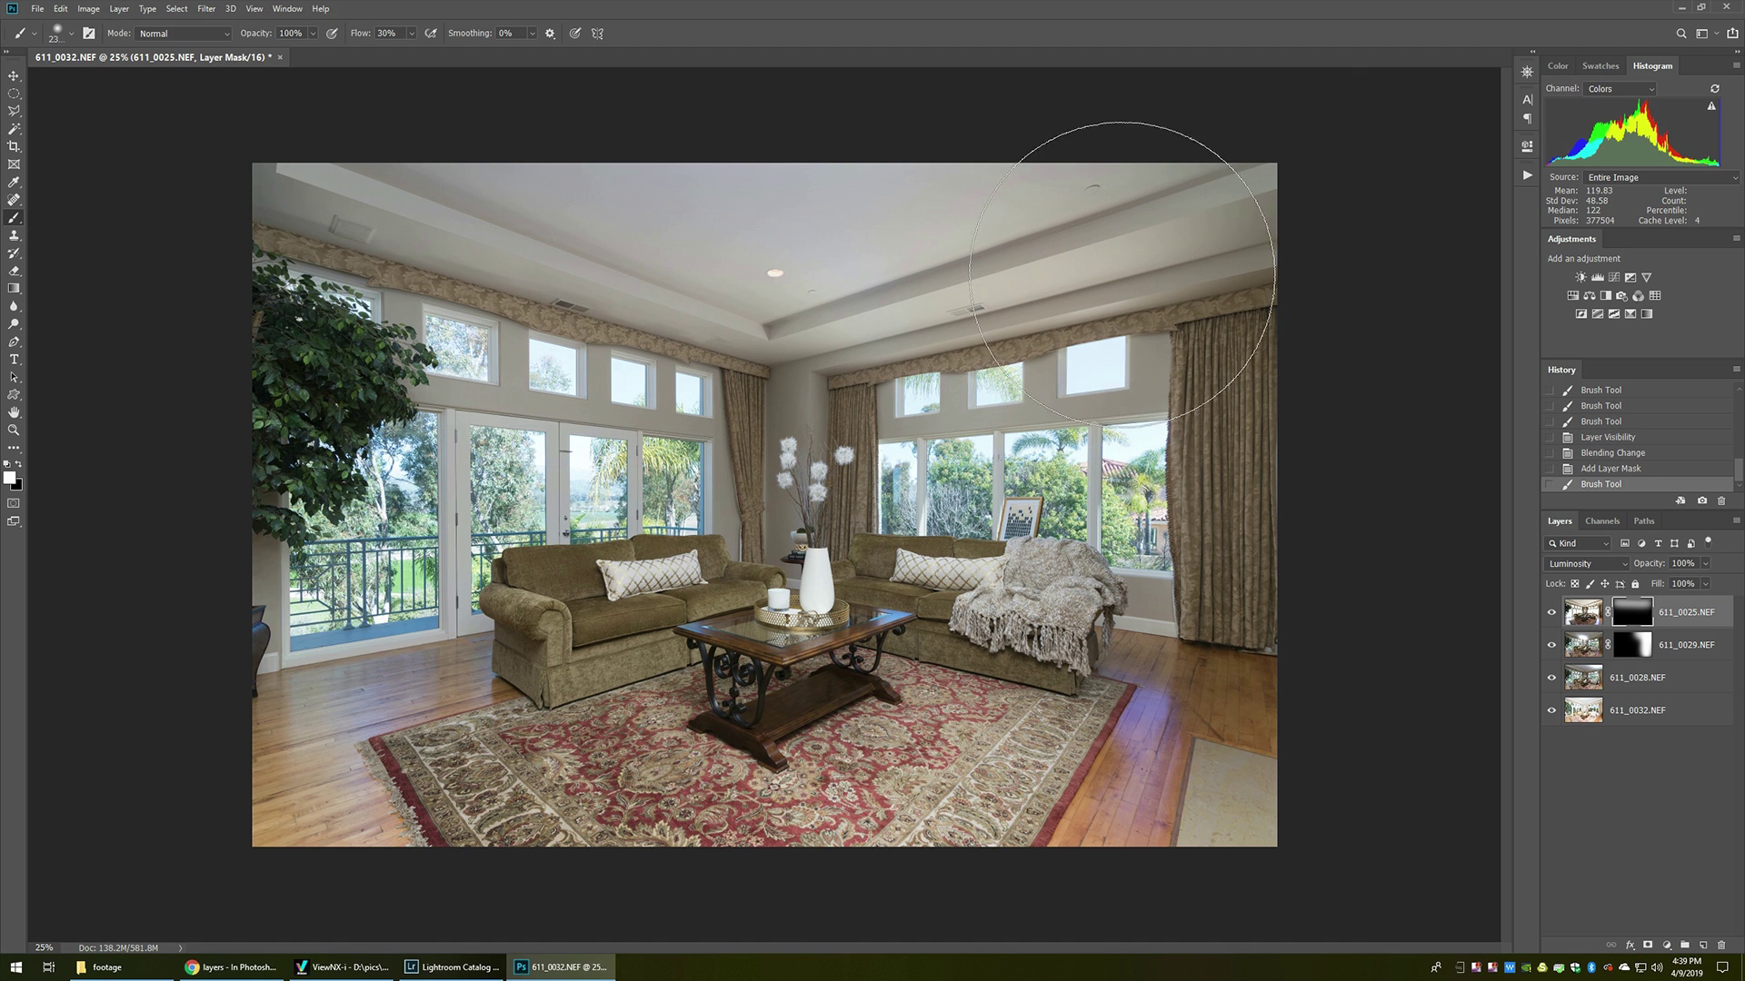
pyautogui.moveTo(1109, 204)
pyautogui.mouseDown()
pyautogui.moveTo(831, 321)
pyautogui.moveTo(1079, 290)
pyautogui.moveTo(1079, 434)
pyautogui.mouseUp()
pyautogui.moveTo(872, 272)
pyautogui.mouseDown()
pyautogui.moveTo(582, 351)
pyautogui.moveTo(278, 270)
pyautogui.moveTo(545, 409)
pyautogui.moveTo(818, 590)
pyautogui.moveTo(682, 636)
pyautogui.moveTo(505, 605)
pyautogui.moveTo(155, 624)
pyautogui.moveTo(164, 506)
pyautogui.mouseUp()
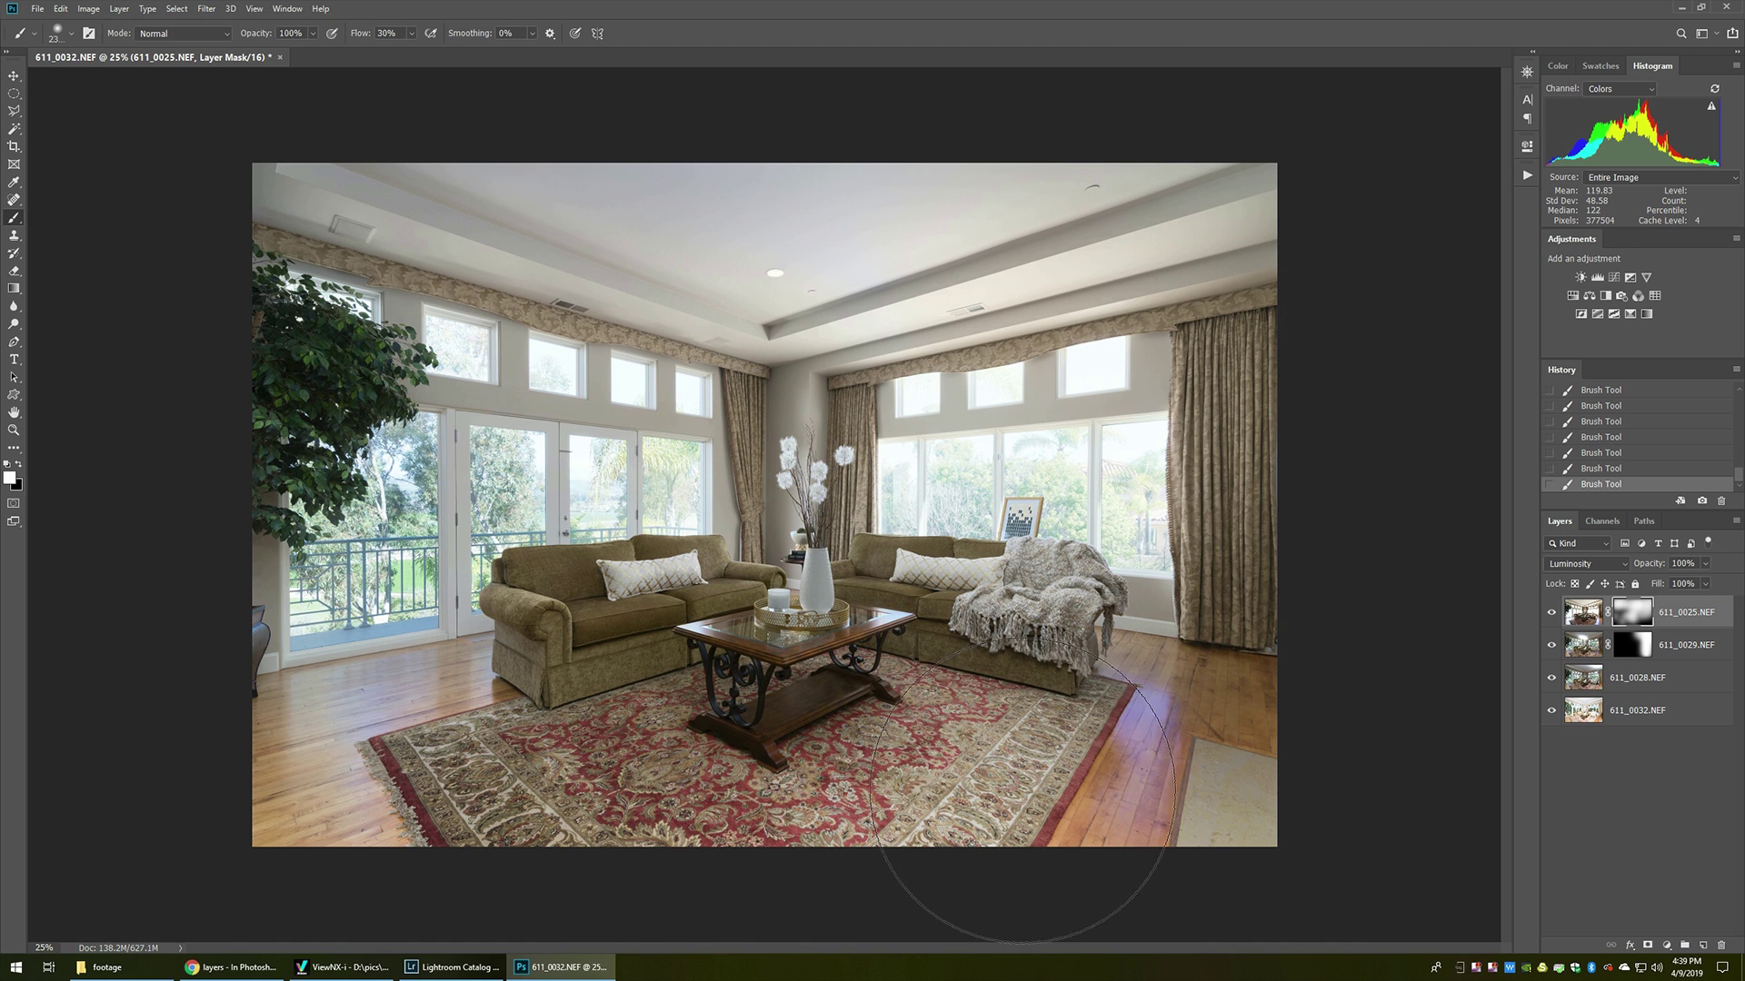
pyautogui.click(1186, 730)
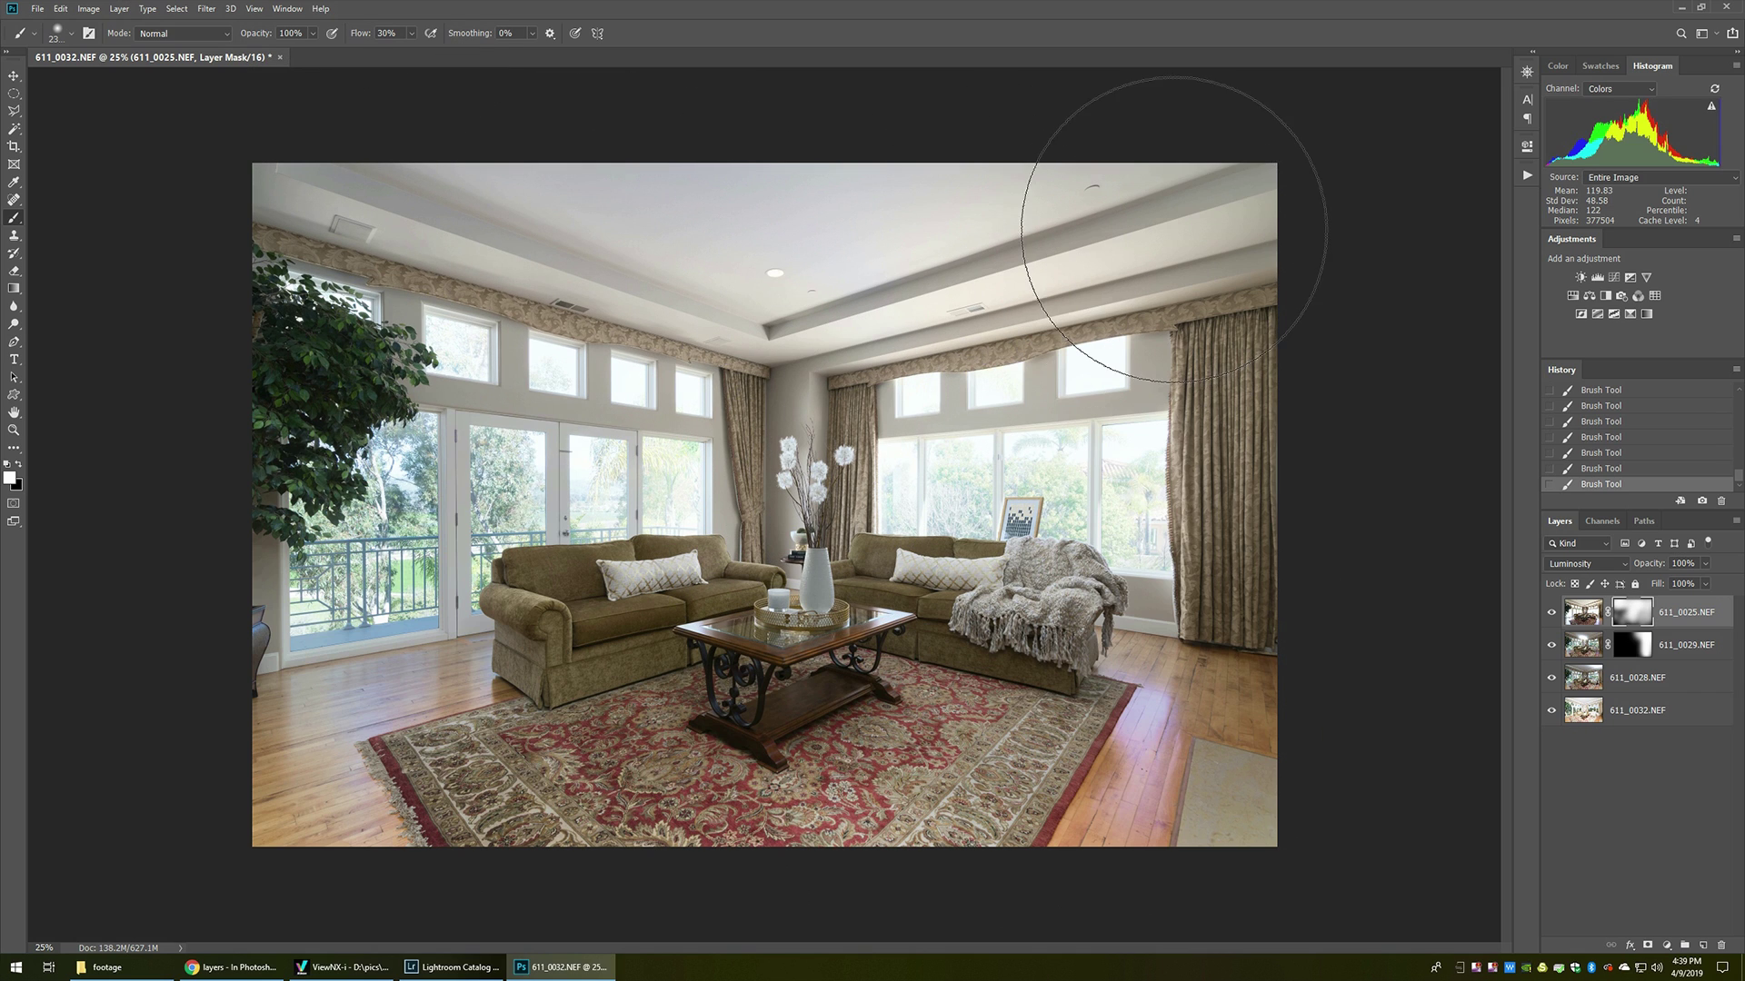
# Step: Run the F2 action on 611_0032.NEF for top position, Darken and a black mask; resize brush
pyautogui.click(1639, 712)
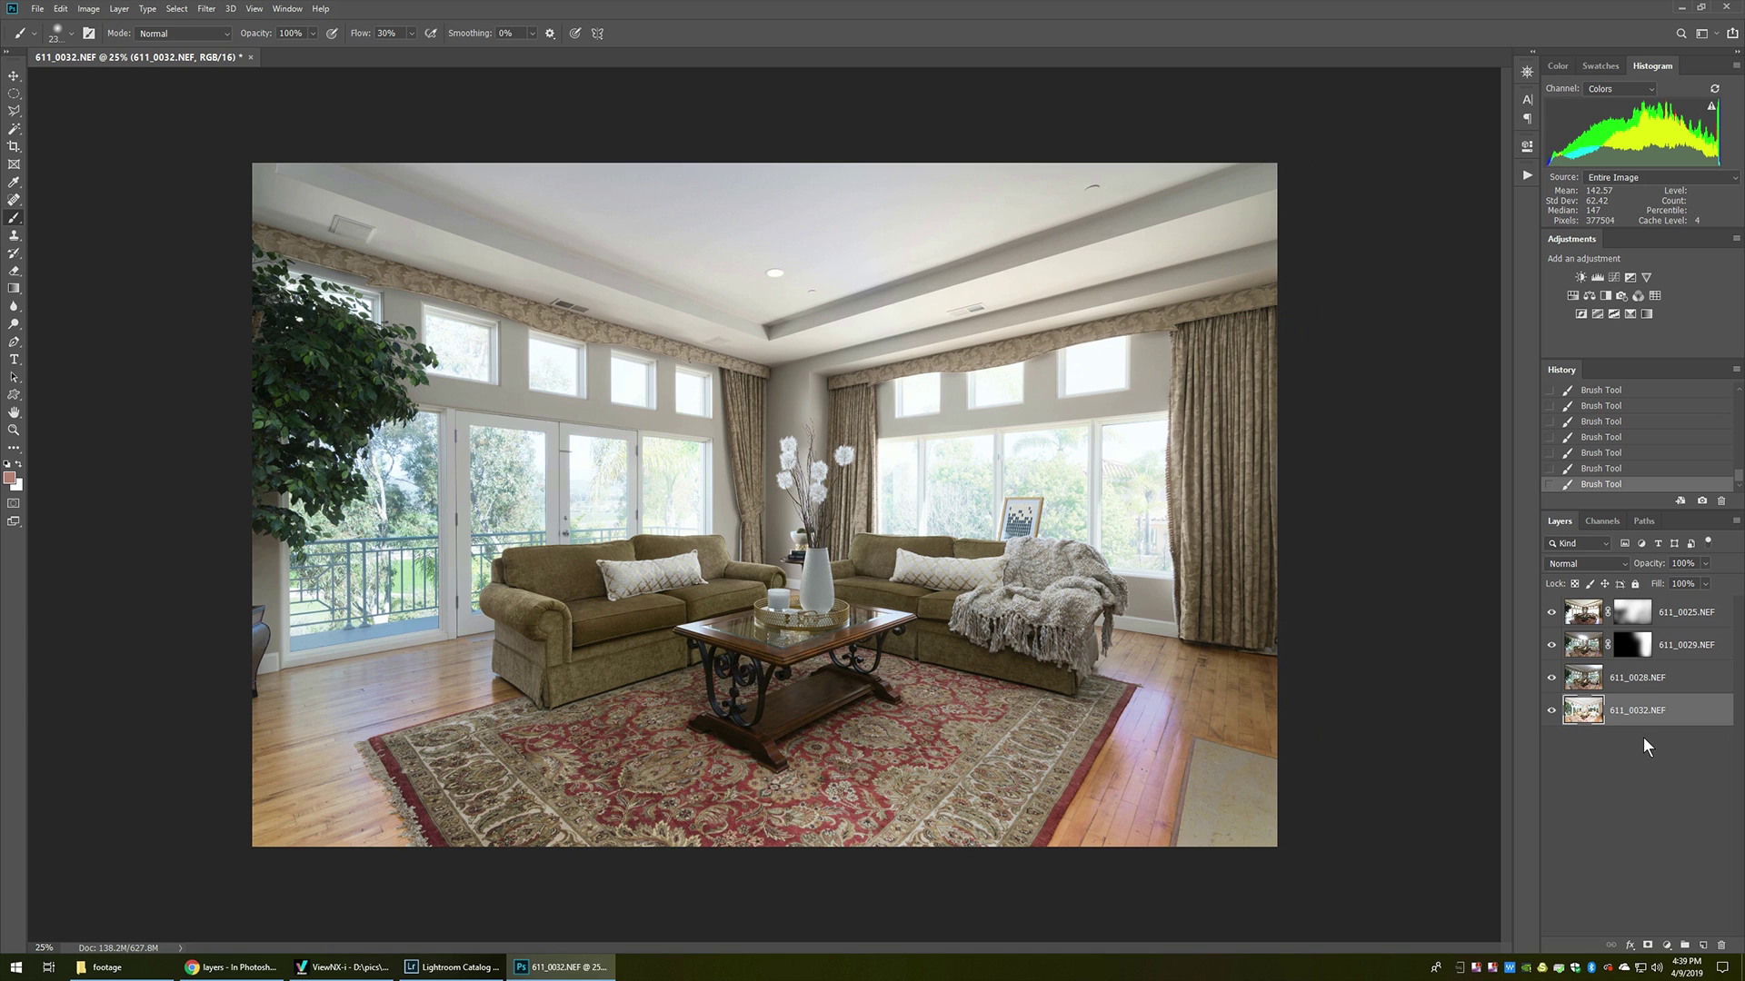
pyautogui.press('F2')
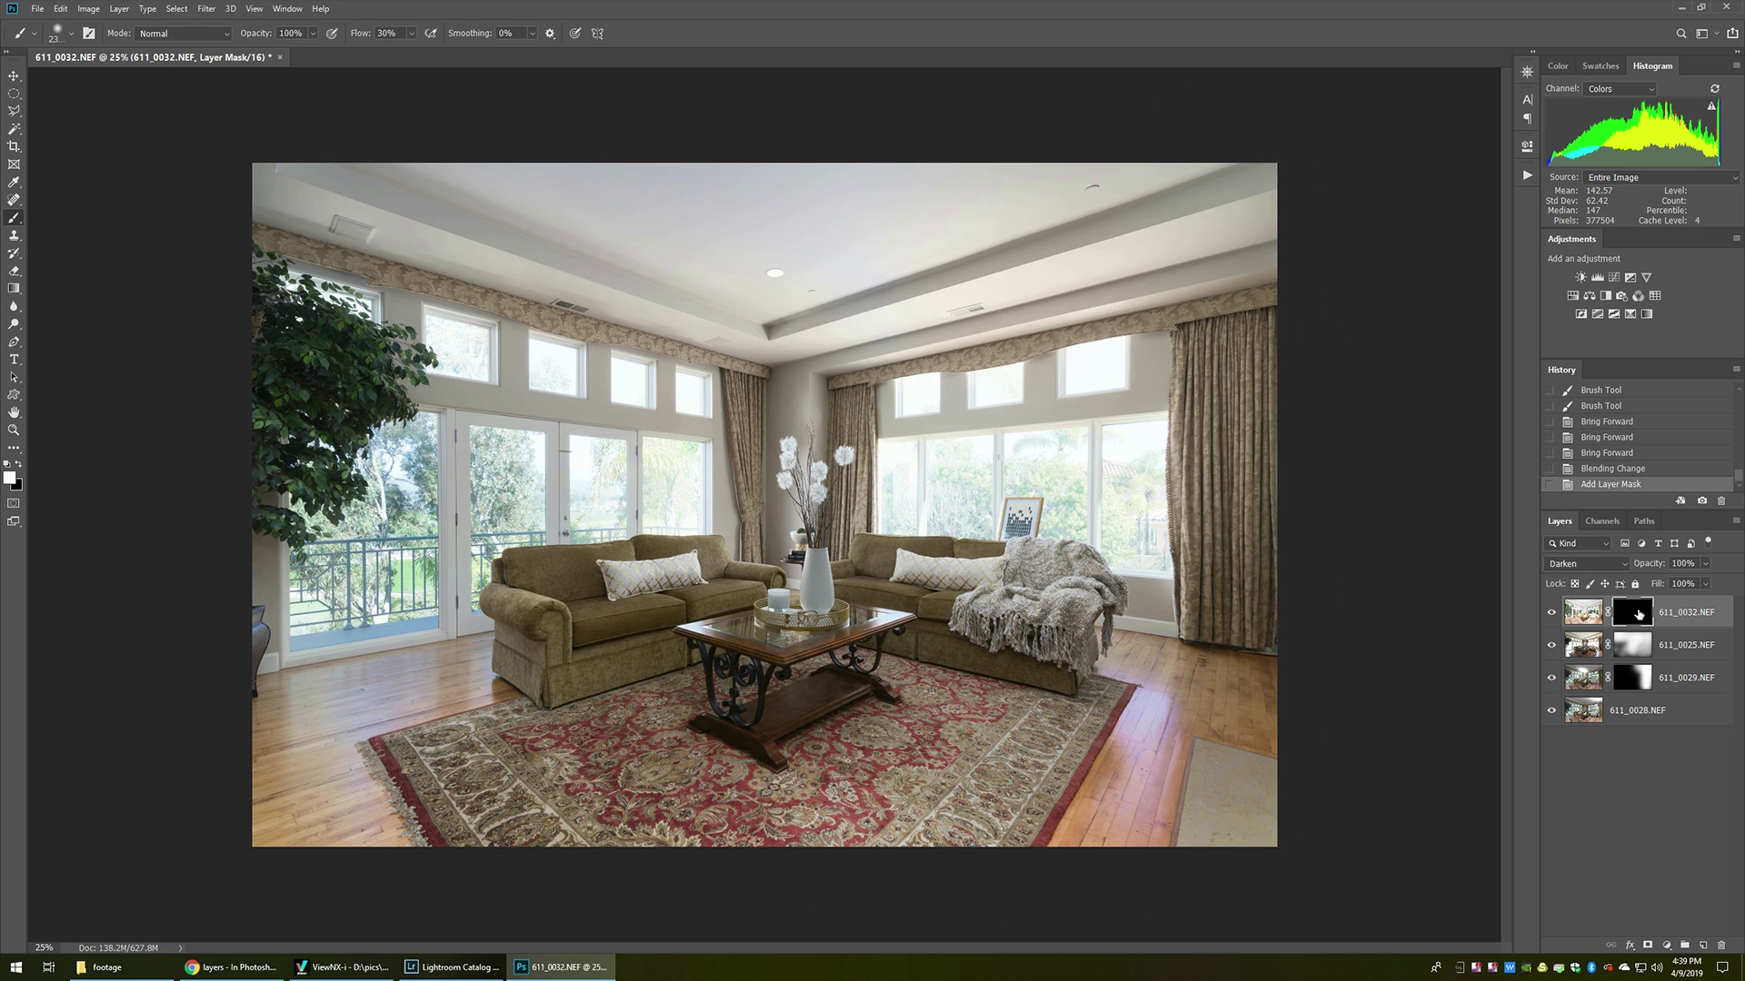
pyautogui.press('[')
pyautogui.press('[')
pyautogui.press('[')
pyautogui.press('[')
pyautogui.press('[')
pyautogui.press('[')
pyautogui.press('[')
pyautogui.press('[')
pyautogui.press('[')
pyautogui.press('[')
pyautogui.press('[')
pyautogui.press('[')
pyautogui.press('[')
pyautogui.press('[')
pyautogui.press('[')
pyautogui.press('[')
pyautogui.press('[')
pyautogui.press('[')
# Step: Paint the windows open to show the trees, palms through the French doors, and blue sky
pyautogui.moveTo(441, 344)
pyautogui.mouseDown()
pyautogui.moveTo(465, 353)
pyautogui.moveTo(502, 361)
pyautogui.moveTo(453, 356)
pyautogui.moveTo(695, 393)
pyautogui.mouseUp()
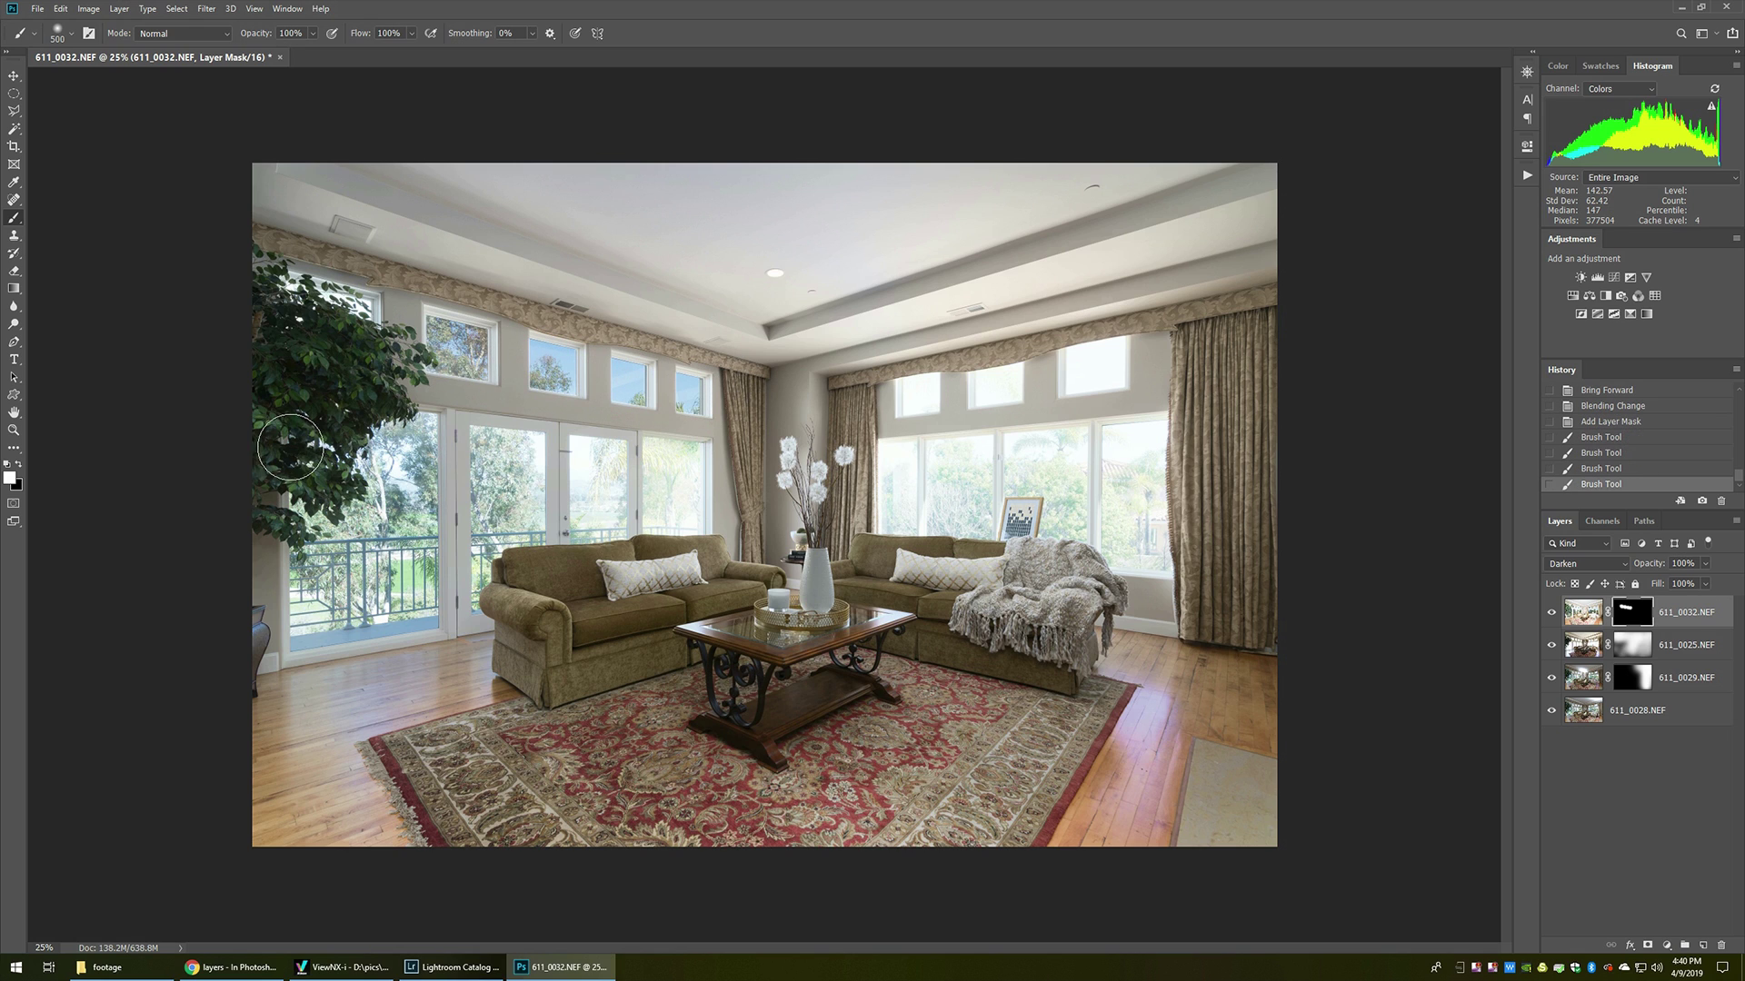
pyautogui.moveTo(543, 459)
pyautogui.mouseDown()
pyautogui.moveTo(705, 471)
pyautogui.moveTo(614, 514)
pyautogui.moveTo(628, 523)
pyautogui.moveTo(519, 555)
pyautogui.moveTo(449, 504)
pyautogui.moveTo(405, 577)
pyautogui.moveTo(471, 593)
pyautogui.moveTo(281, 619)
pyautogui.moveTo(265, 561)
pyautogui.moveTo(350, 624)
pyautogui.moveTo(422, 600)
pyautogui.moveTo(477, 521)
pyautogui.moveTo(477, 437)
pyautogui.moveTo(329, 386)
pyautogui.moveTo(327, 309)
pyautogui.mouseUp()
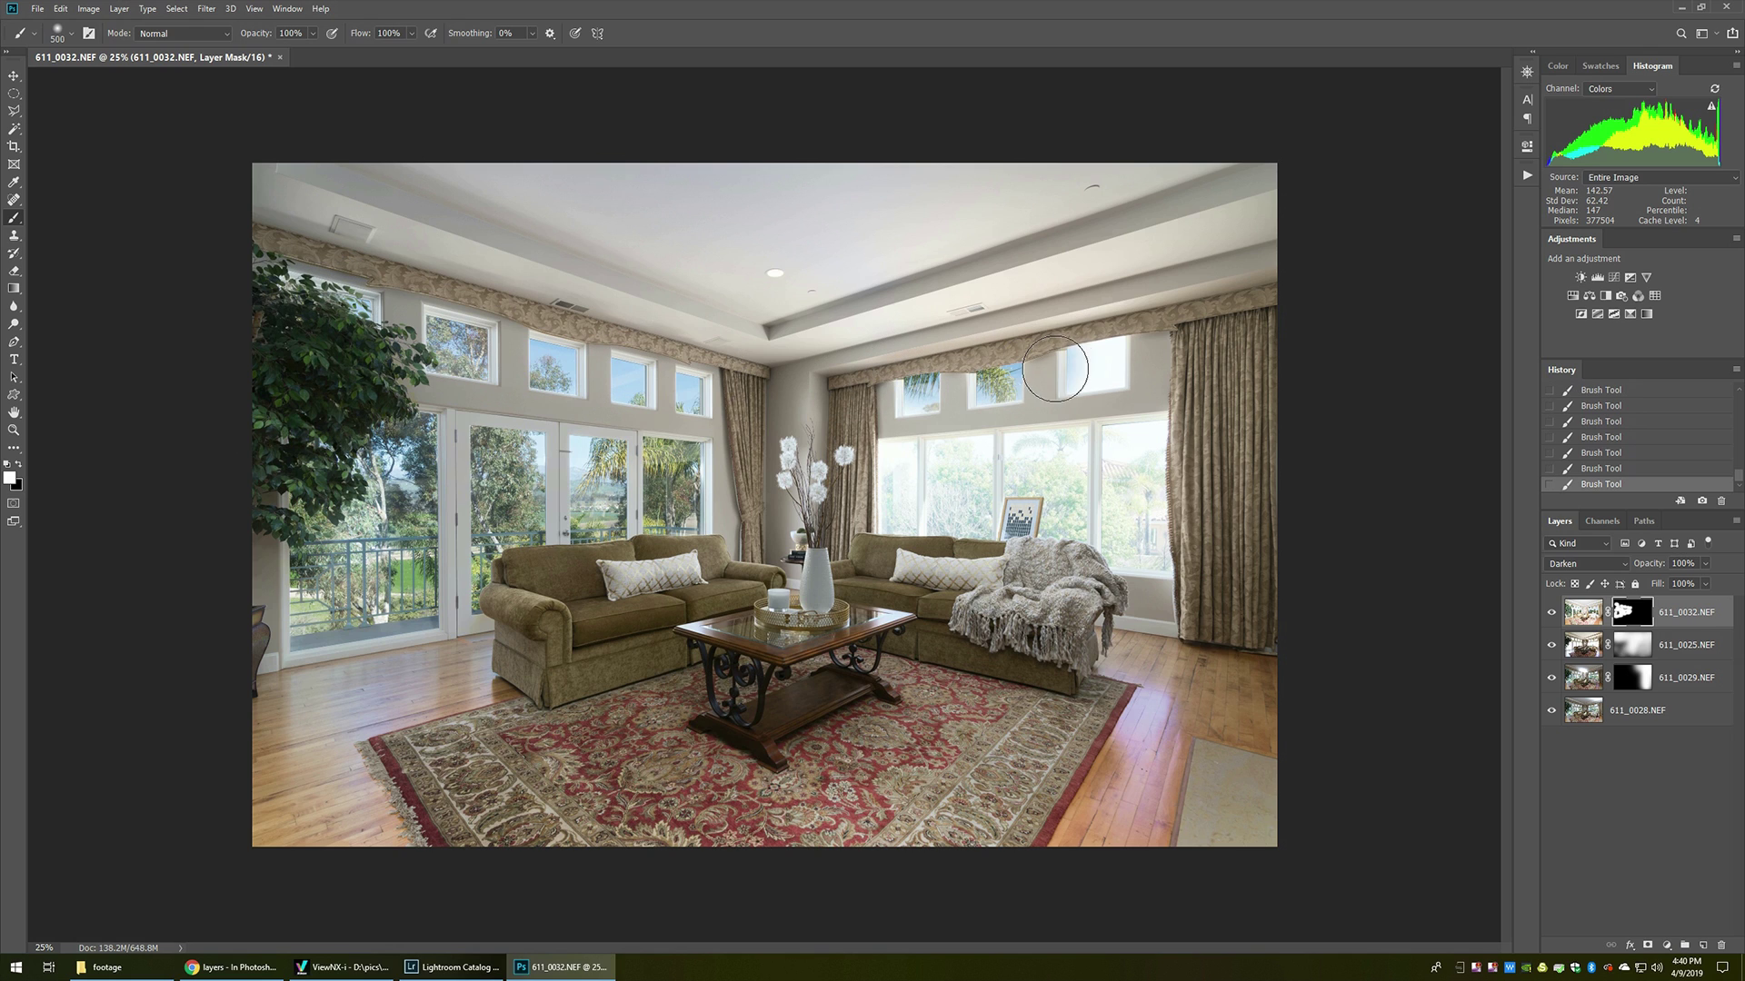
pyautogui.moveTo(1055, 369); pyautogui.dragTo(1108, 373)
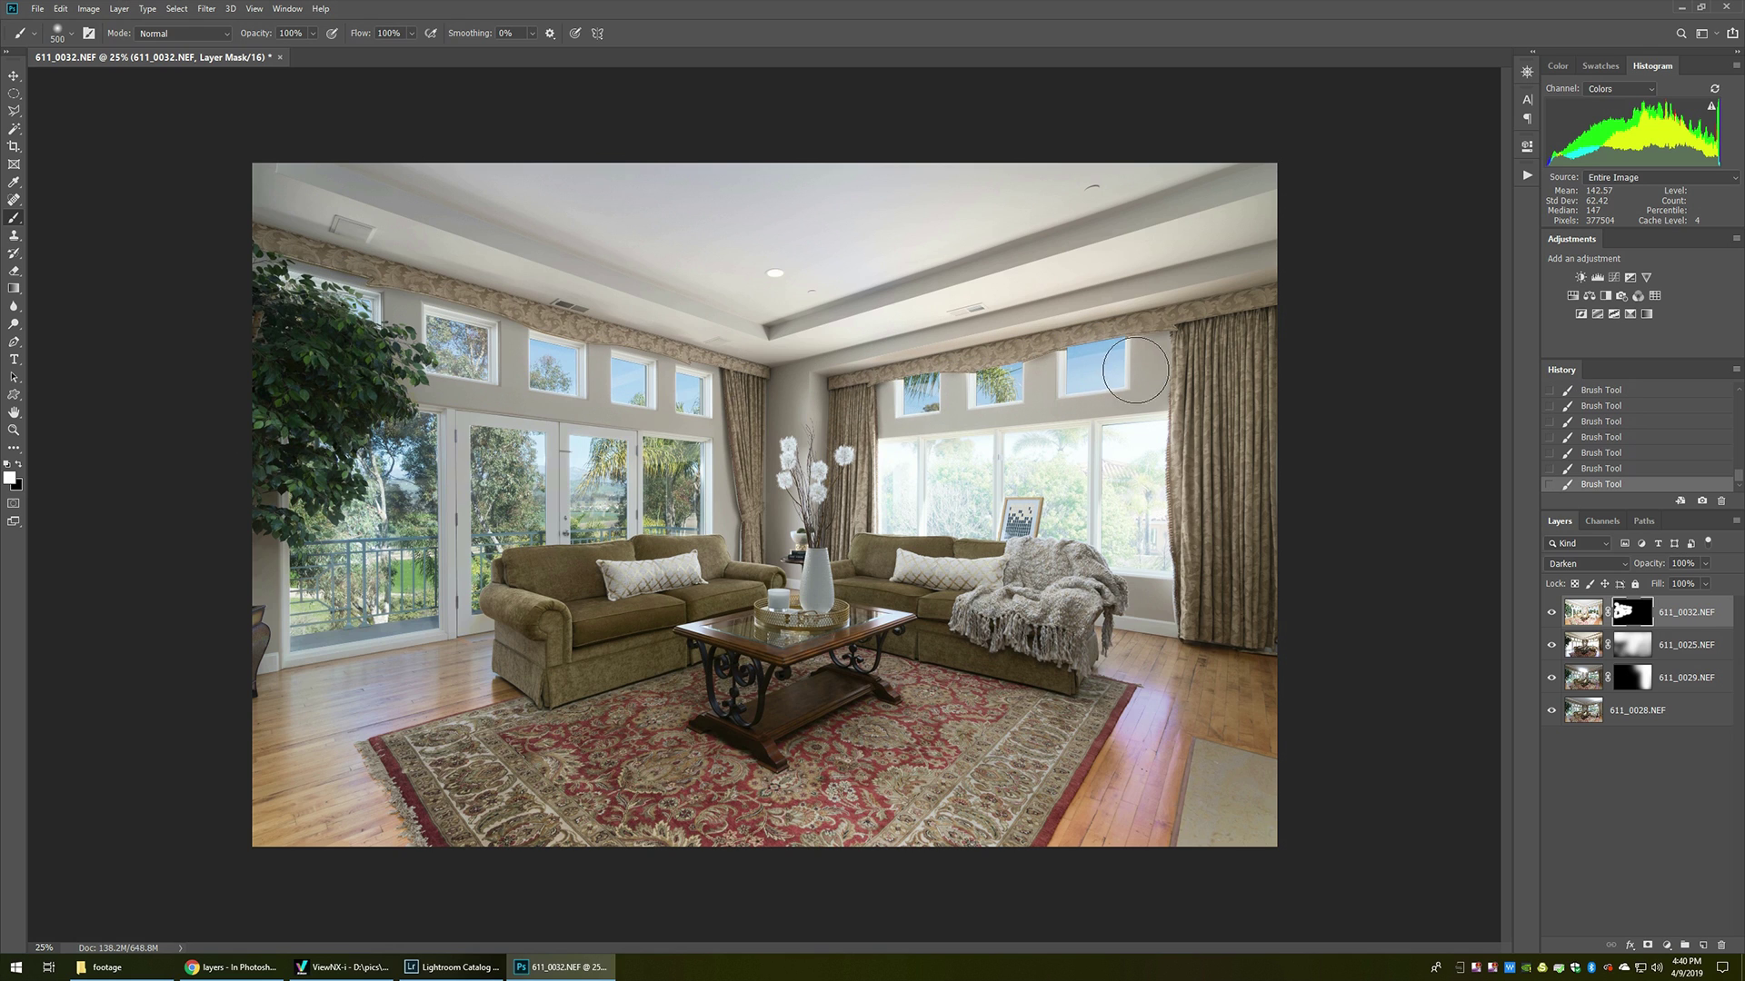
pyautogui.moveTo(913, 444)
pyautogui.mouseDown()
pyautogui.moveTo(950, 461)
pyautogui.moveTo(929, 520)
pyautogui.moveTo(1062, 483)
pyautogui.moveTo(1039, 487)
pyautogui.moveTo(1112, 442)
pyautogui.moveTo(965, 440)
pyautogui.moveTo(1187, 433)
pyautogui.moveTo(1080, 525)
pyautogui.moveTo(1187, 554)
pyautogui.moveTo(984, 528)
pyautogui.moveTo(1100, 489)
pyautogui.moveTo(1067, 447)
pyautogui.mouseUp()
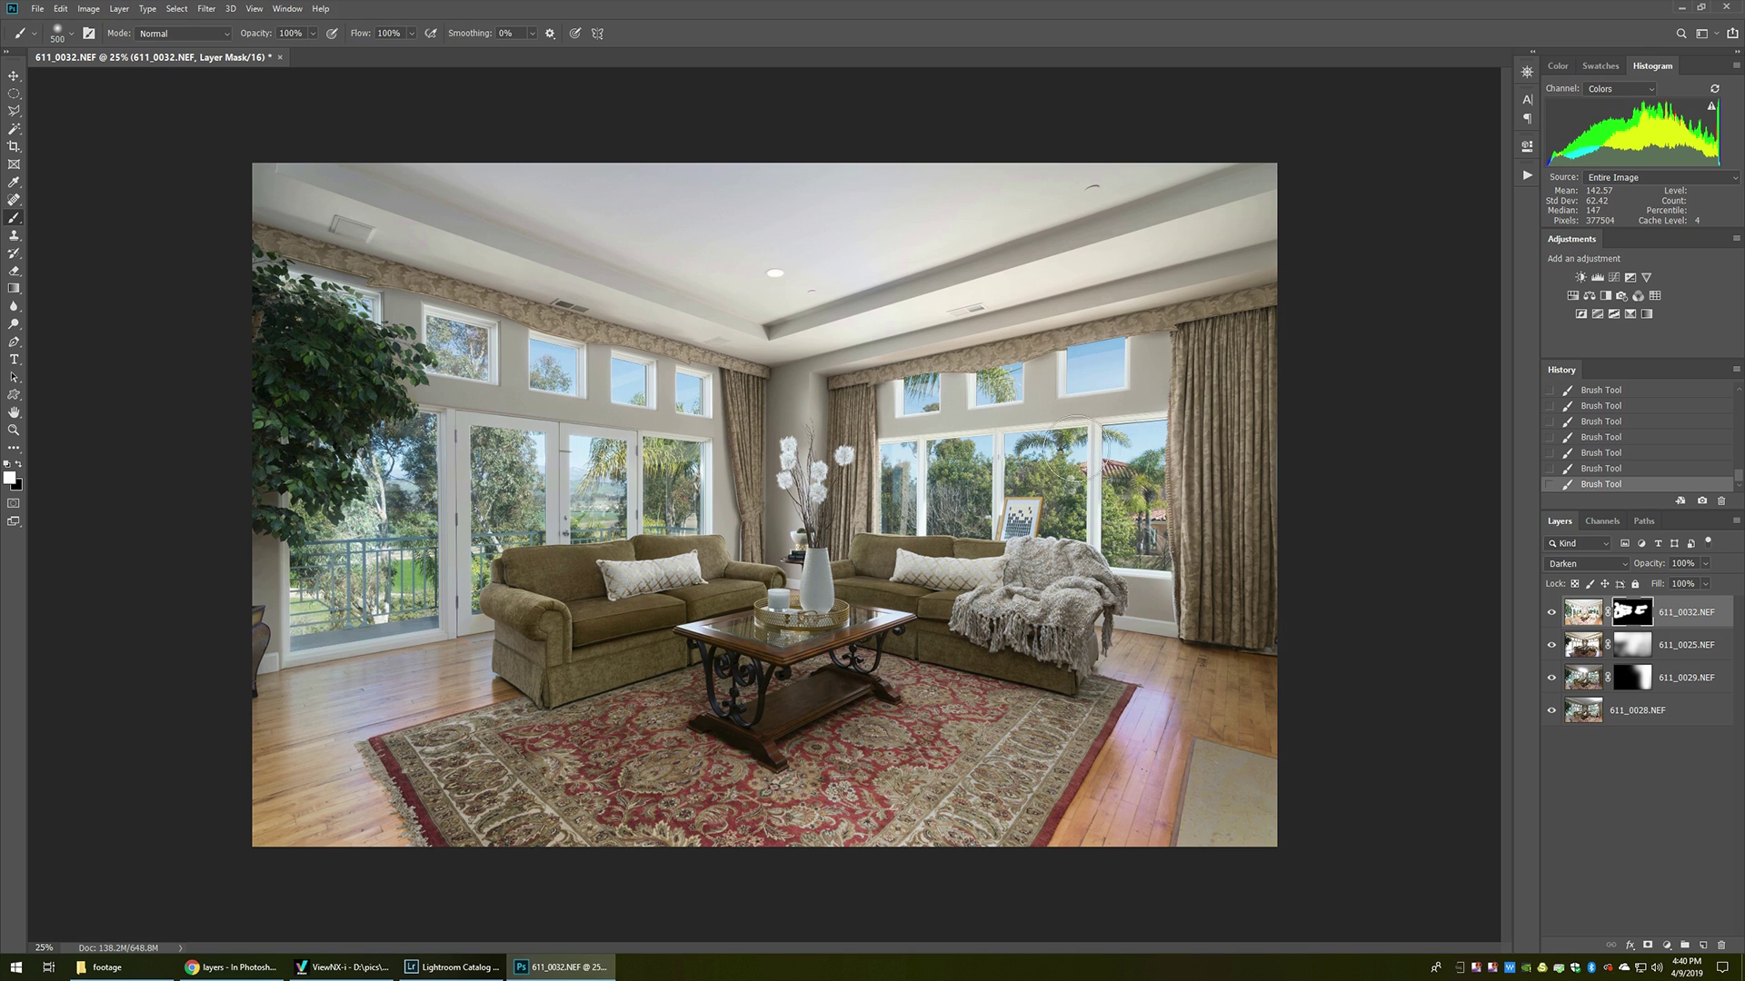